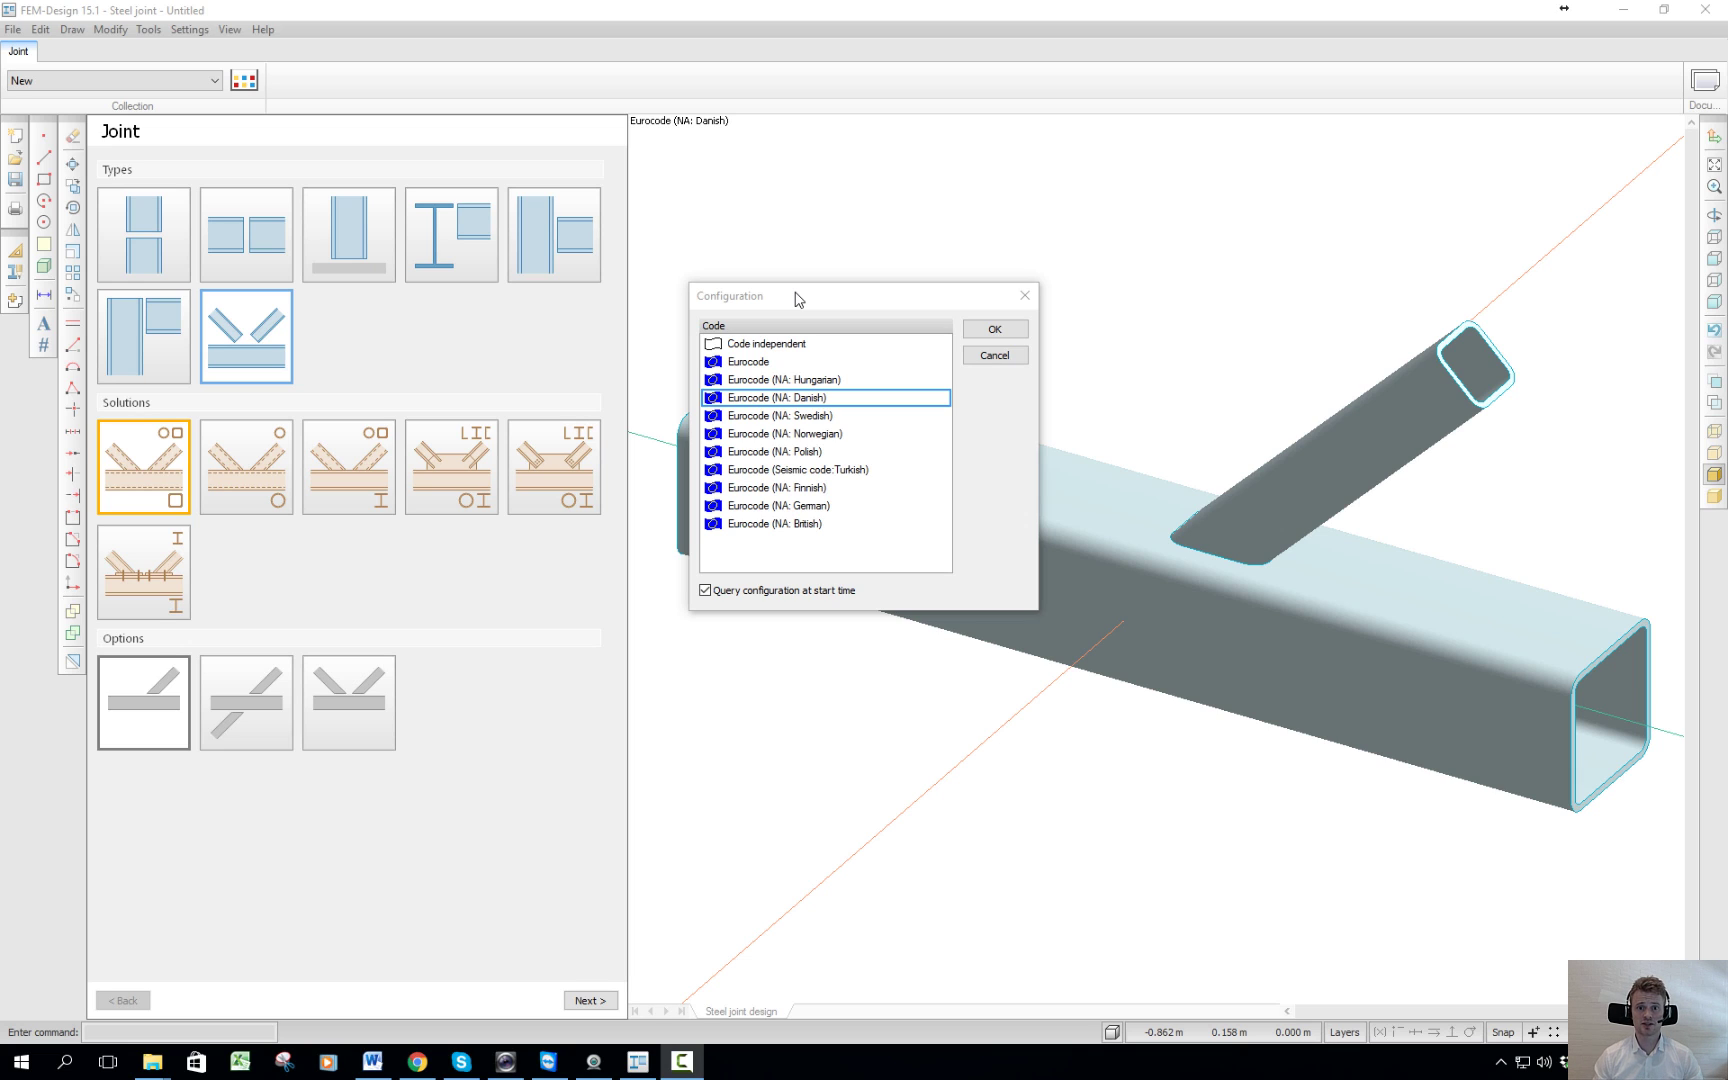
Confirm the Eurocode Danish annex, choose the Bracing joint type, and use the brace-through-chord option
left_click(993, 329)
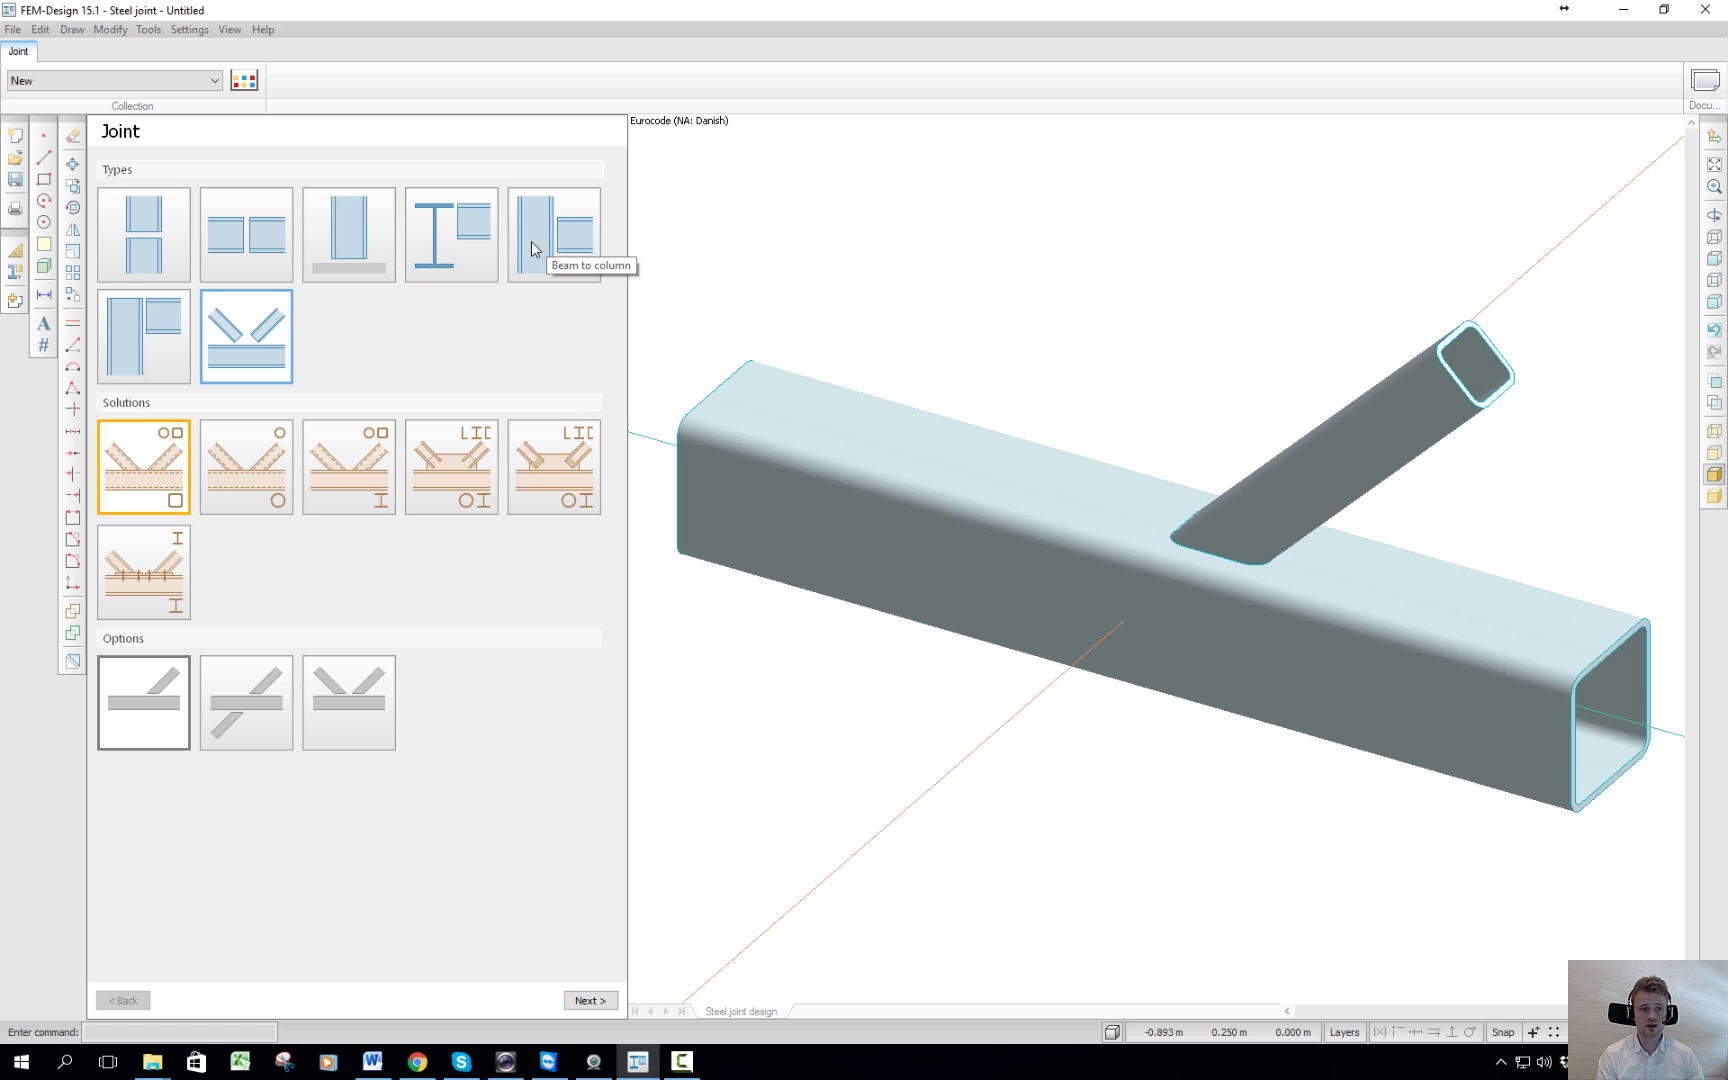
left_click(235, 348)
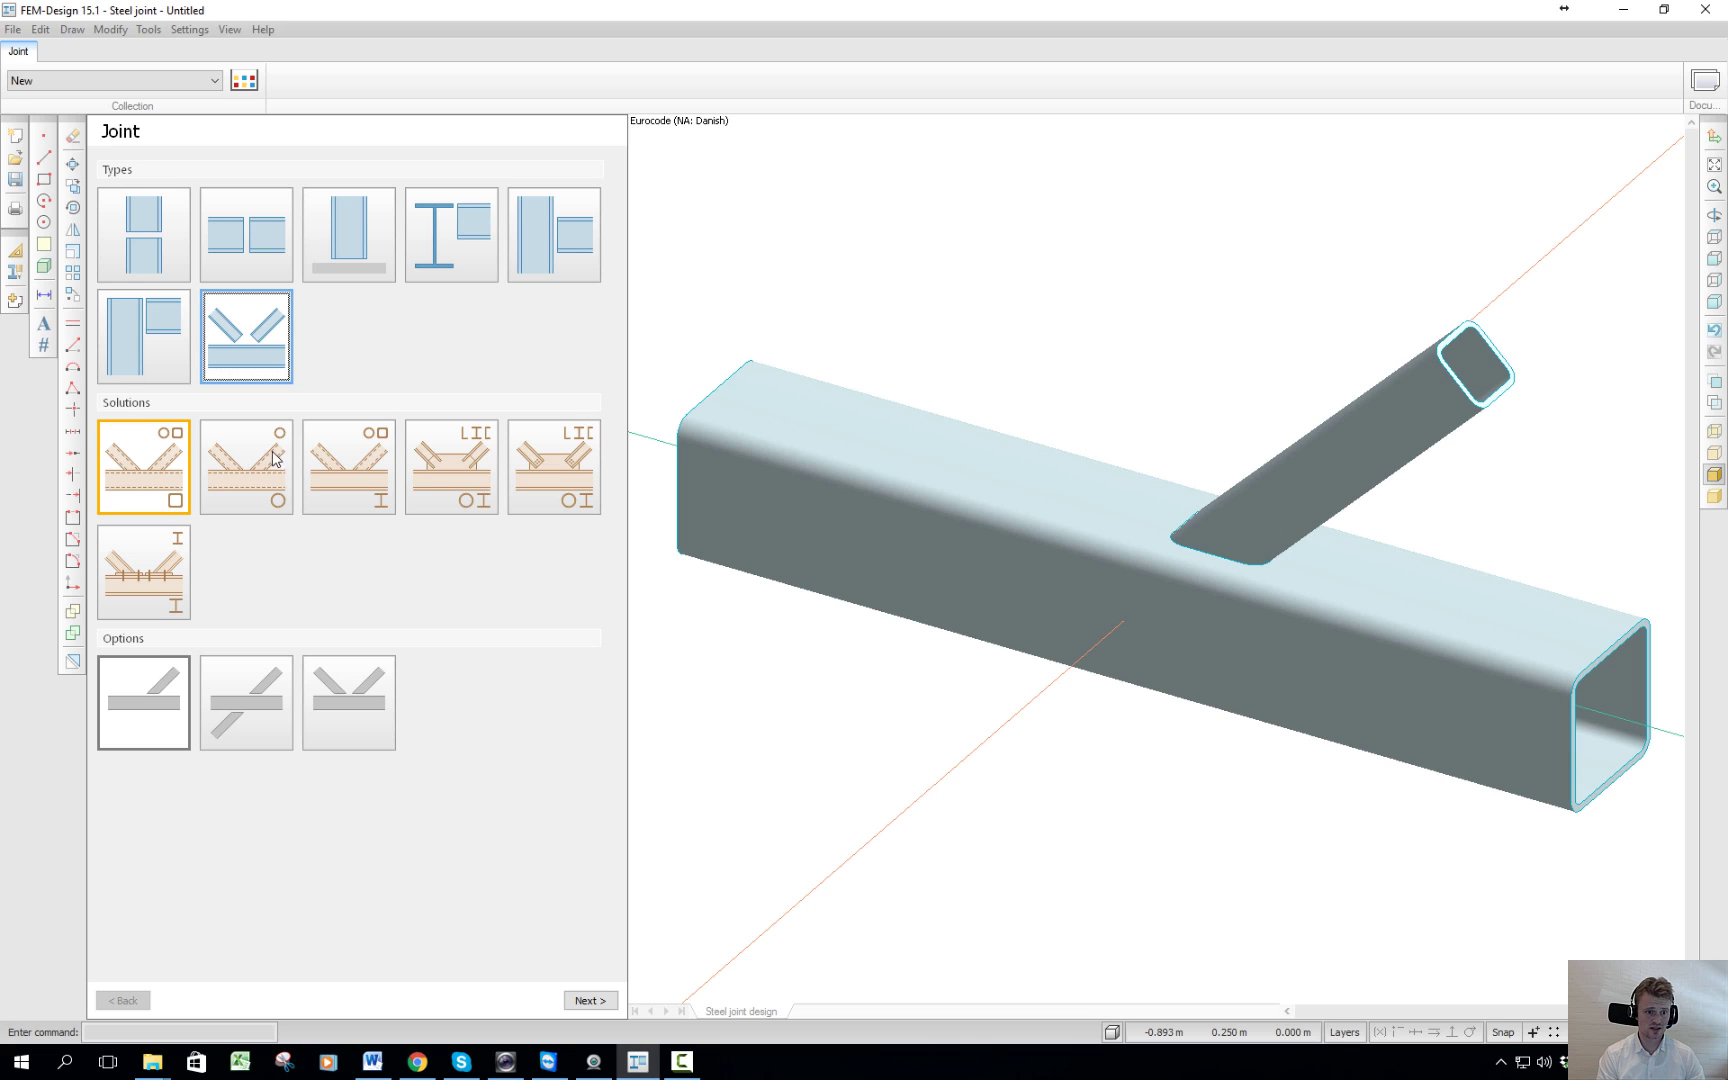
left_click(265, 722)
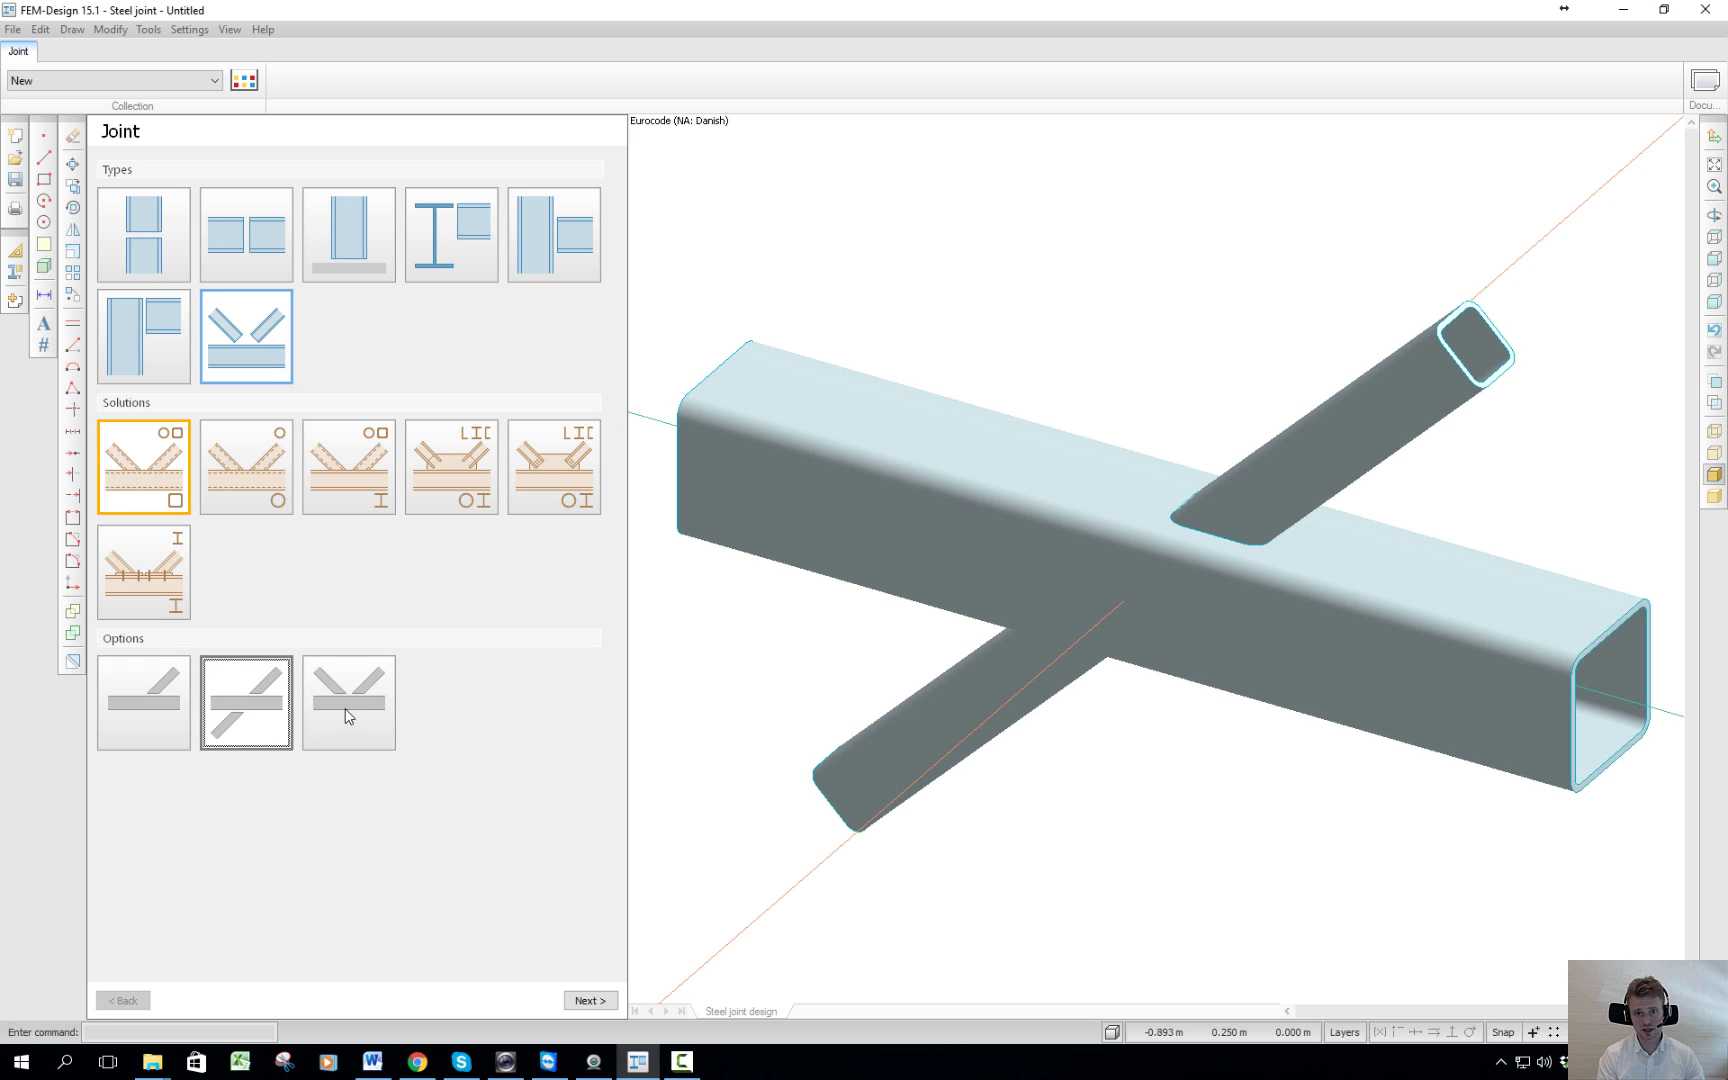
Choose the Knee joint type, compare its solutions, and settle on the haunched end-plate solution with stiffeners
left_click(160, 332)
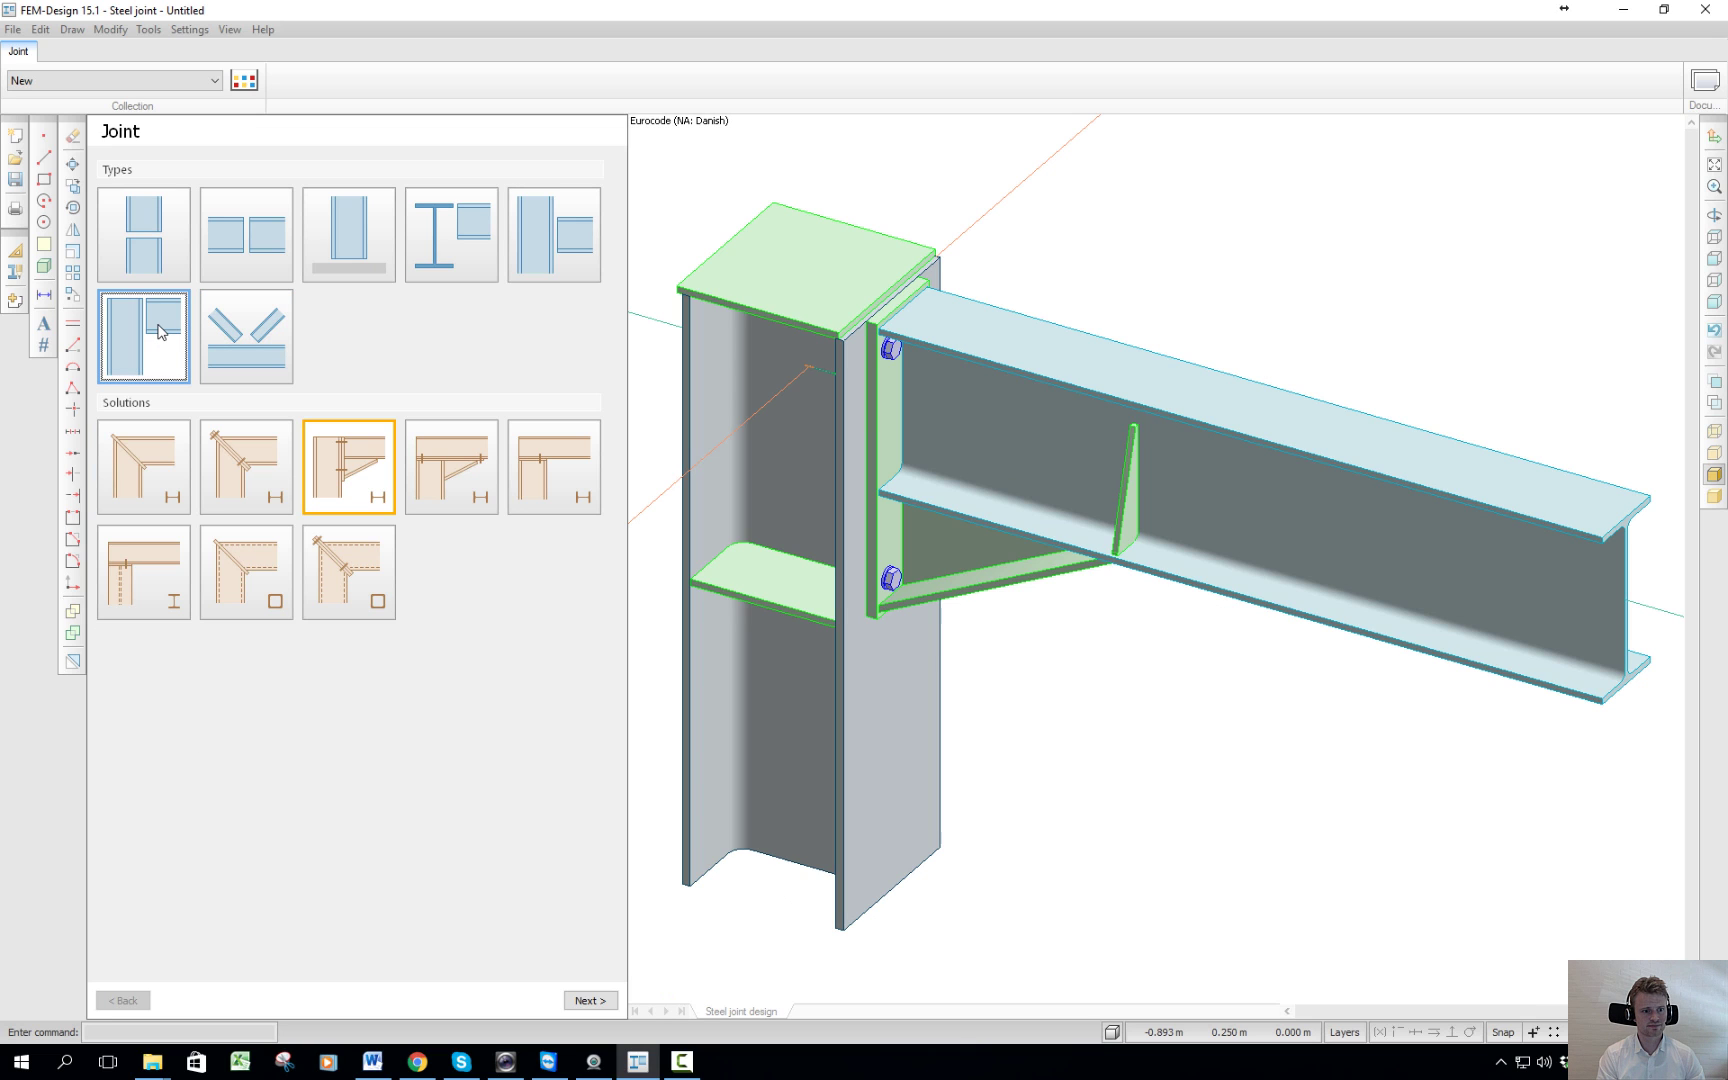
left_click(156, 491)
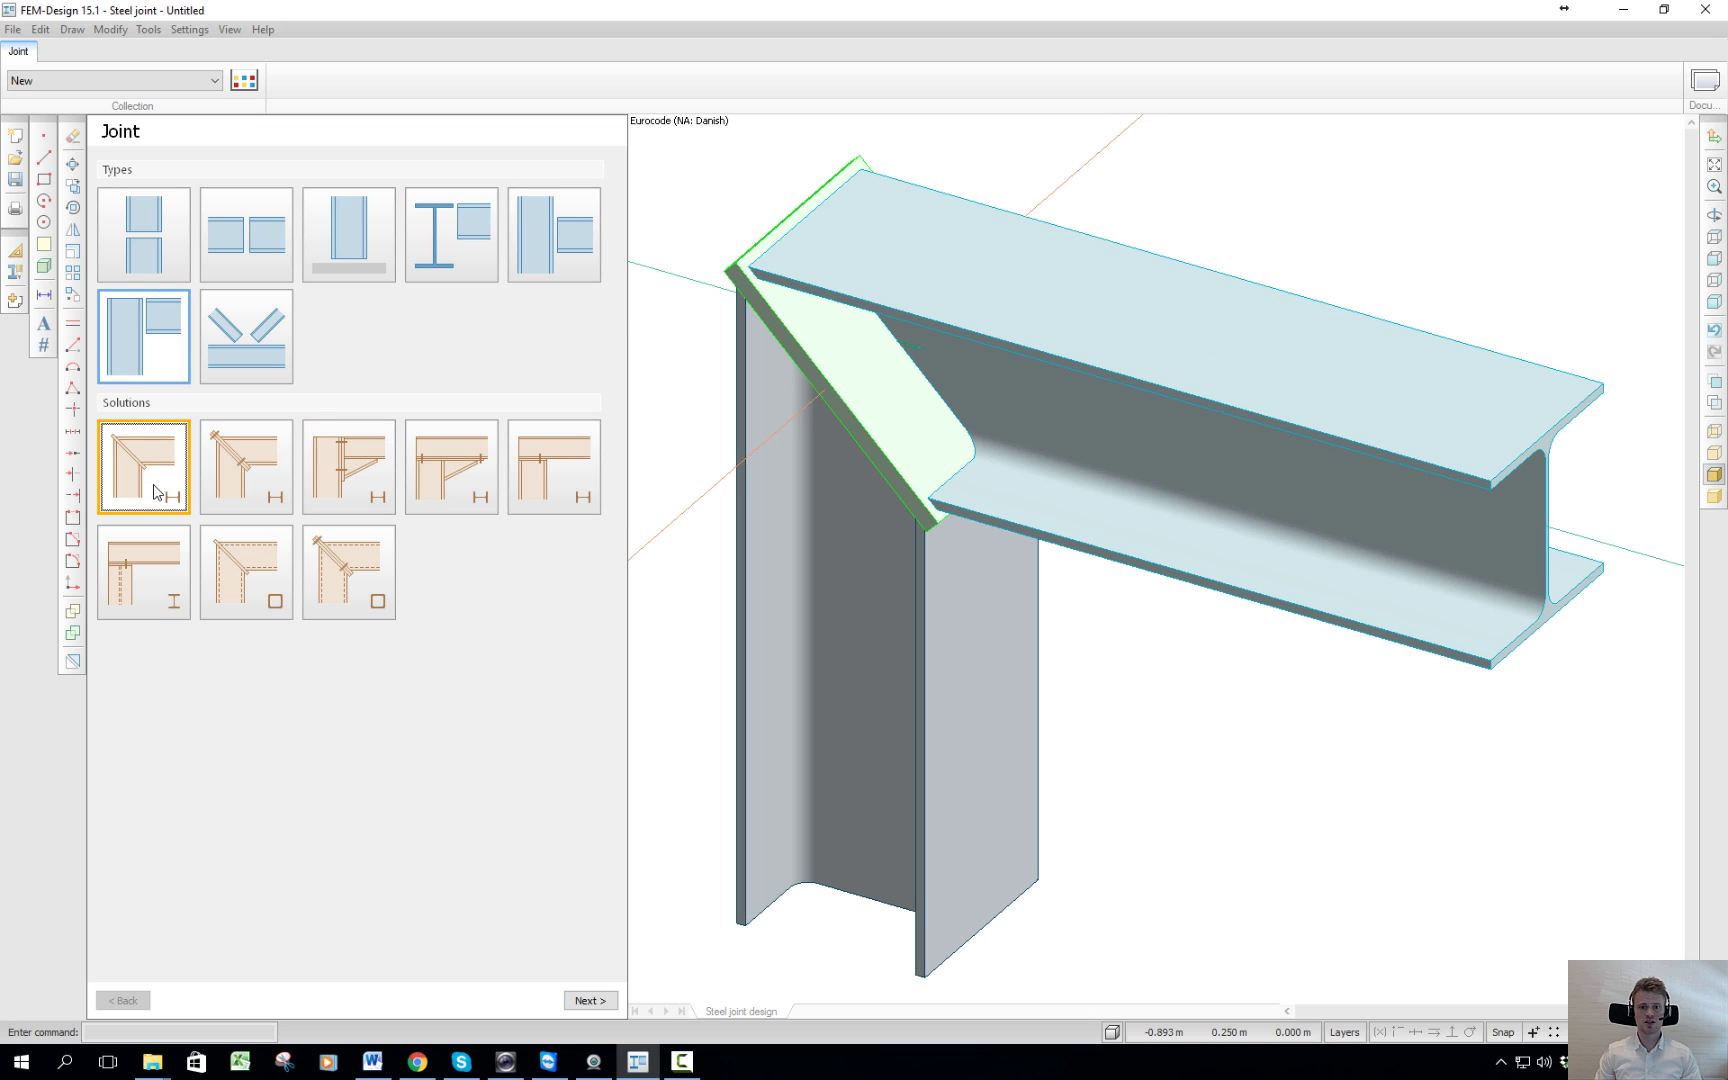
left_click(252, 467)
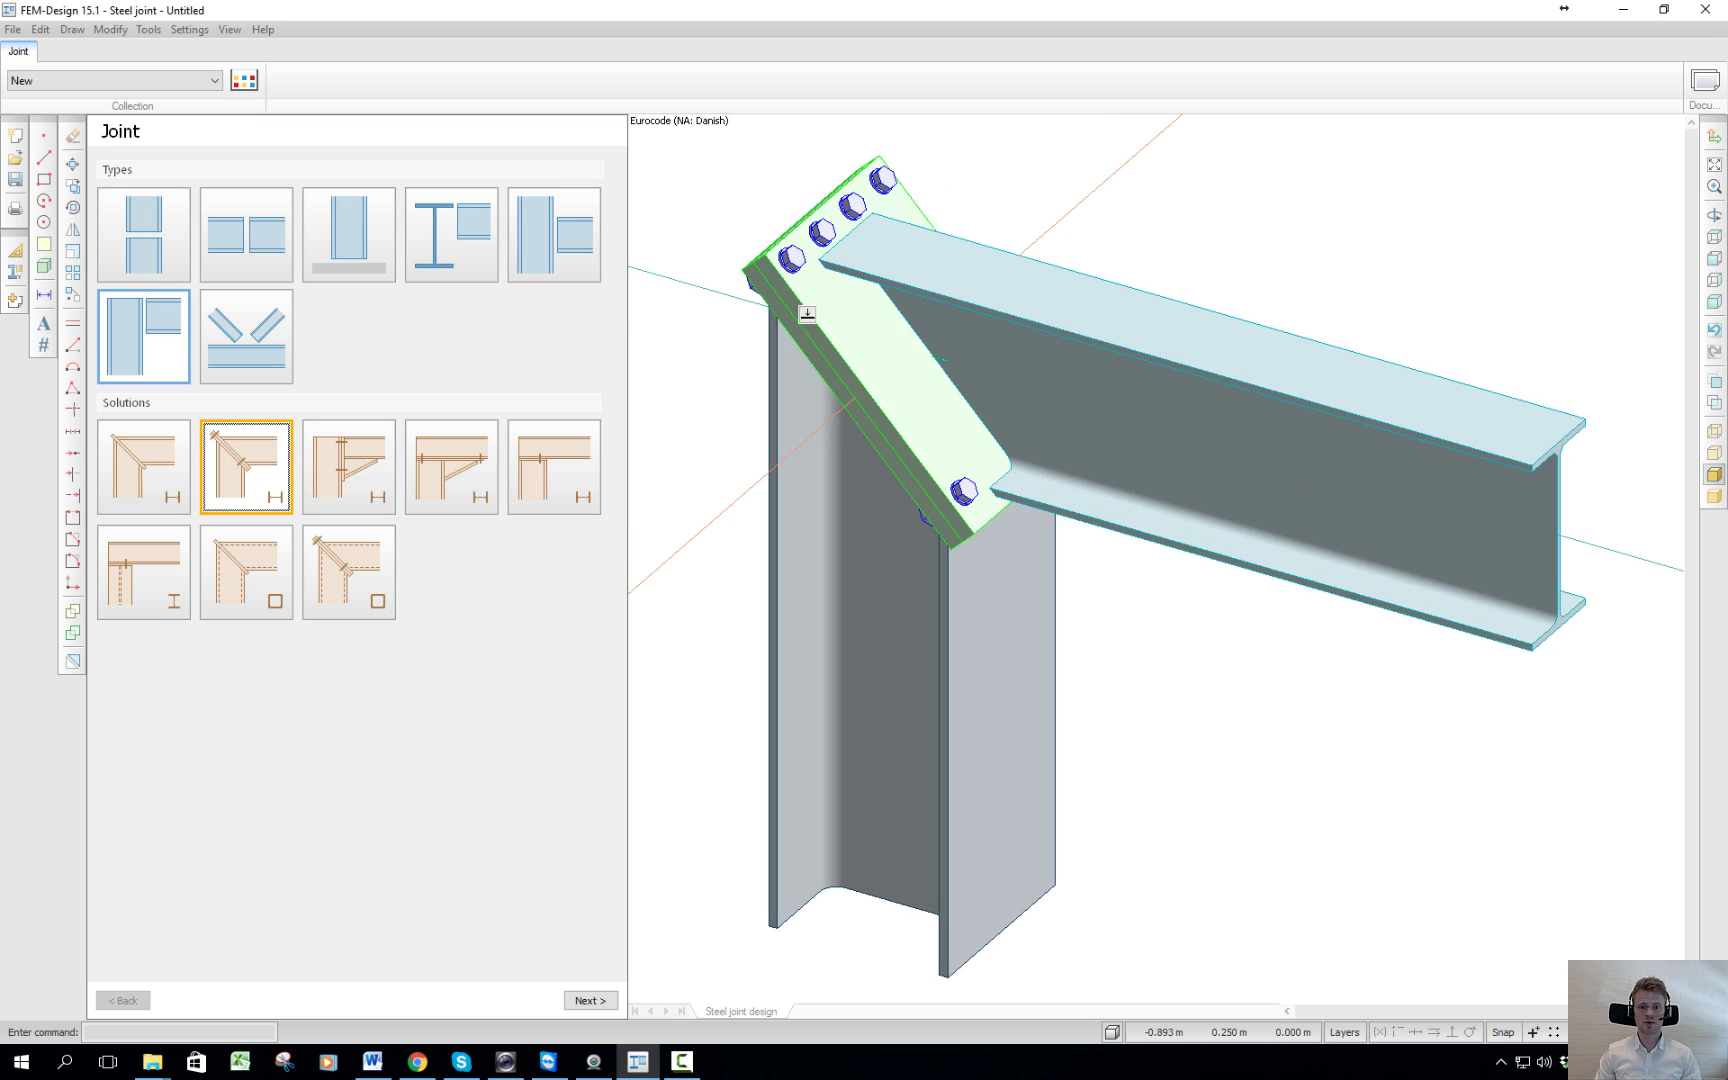
left_click(352, 490)
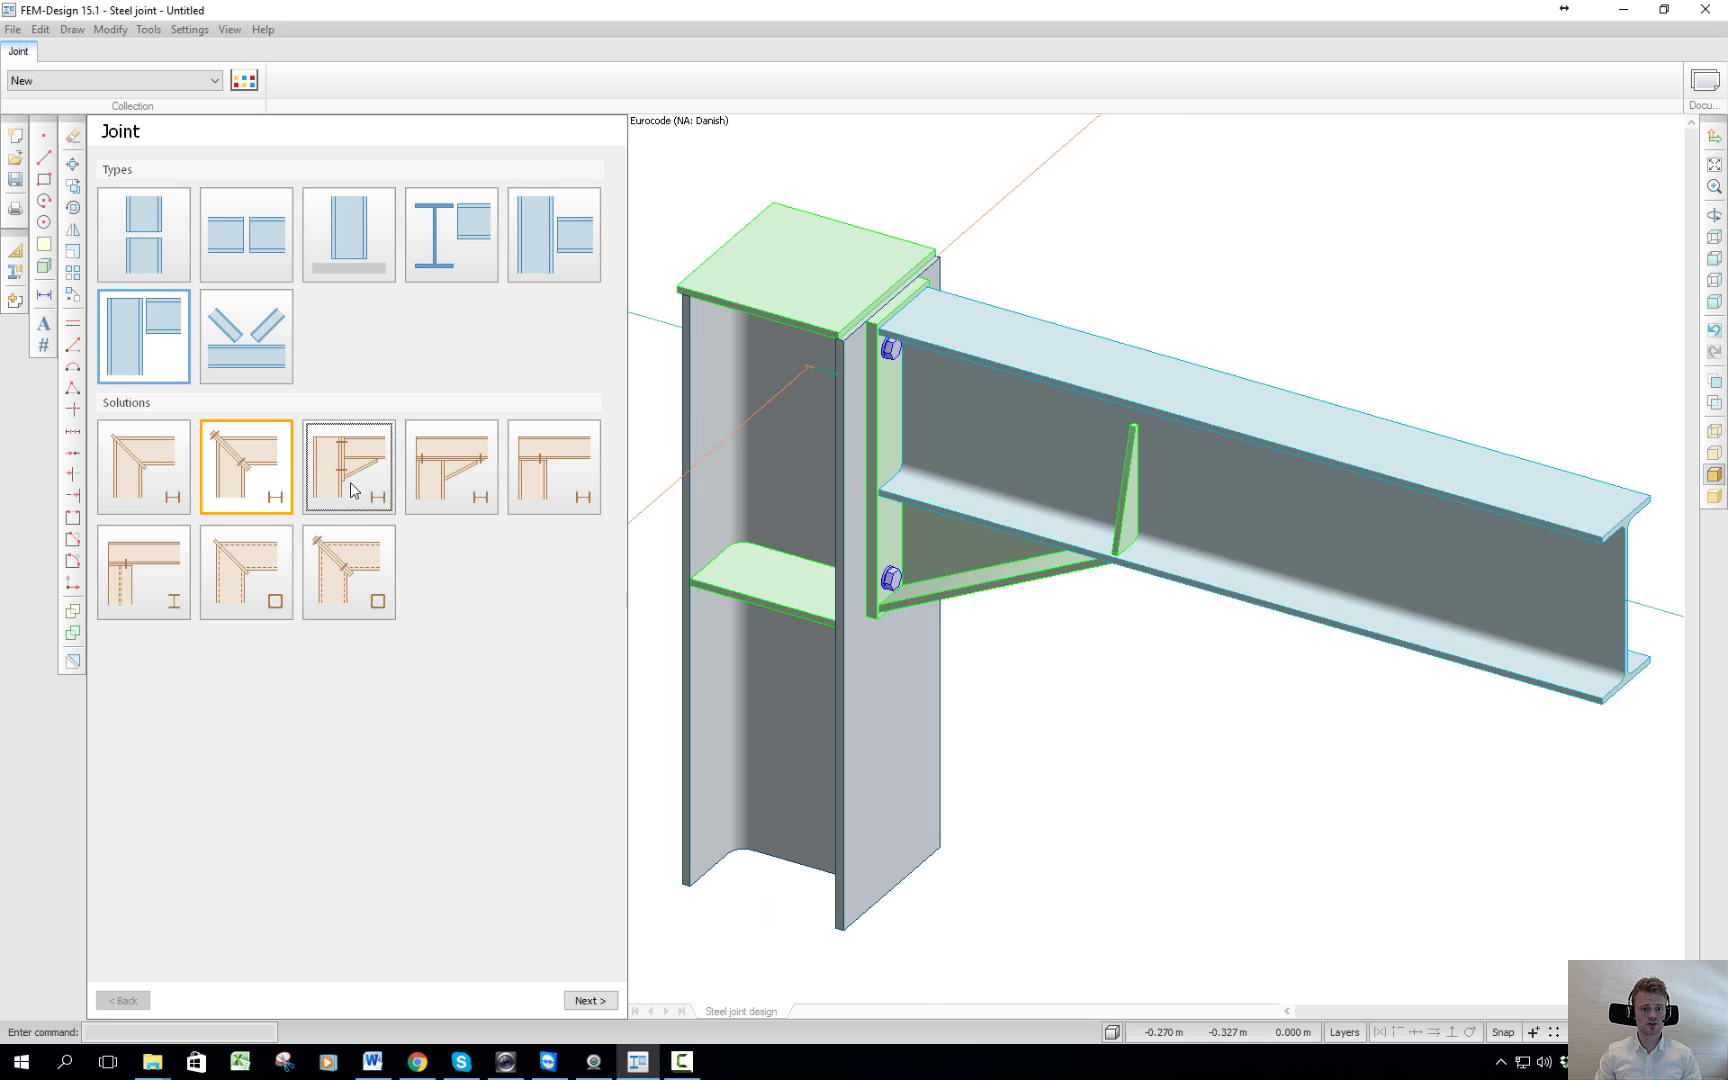
left_click(441, 454)
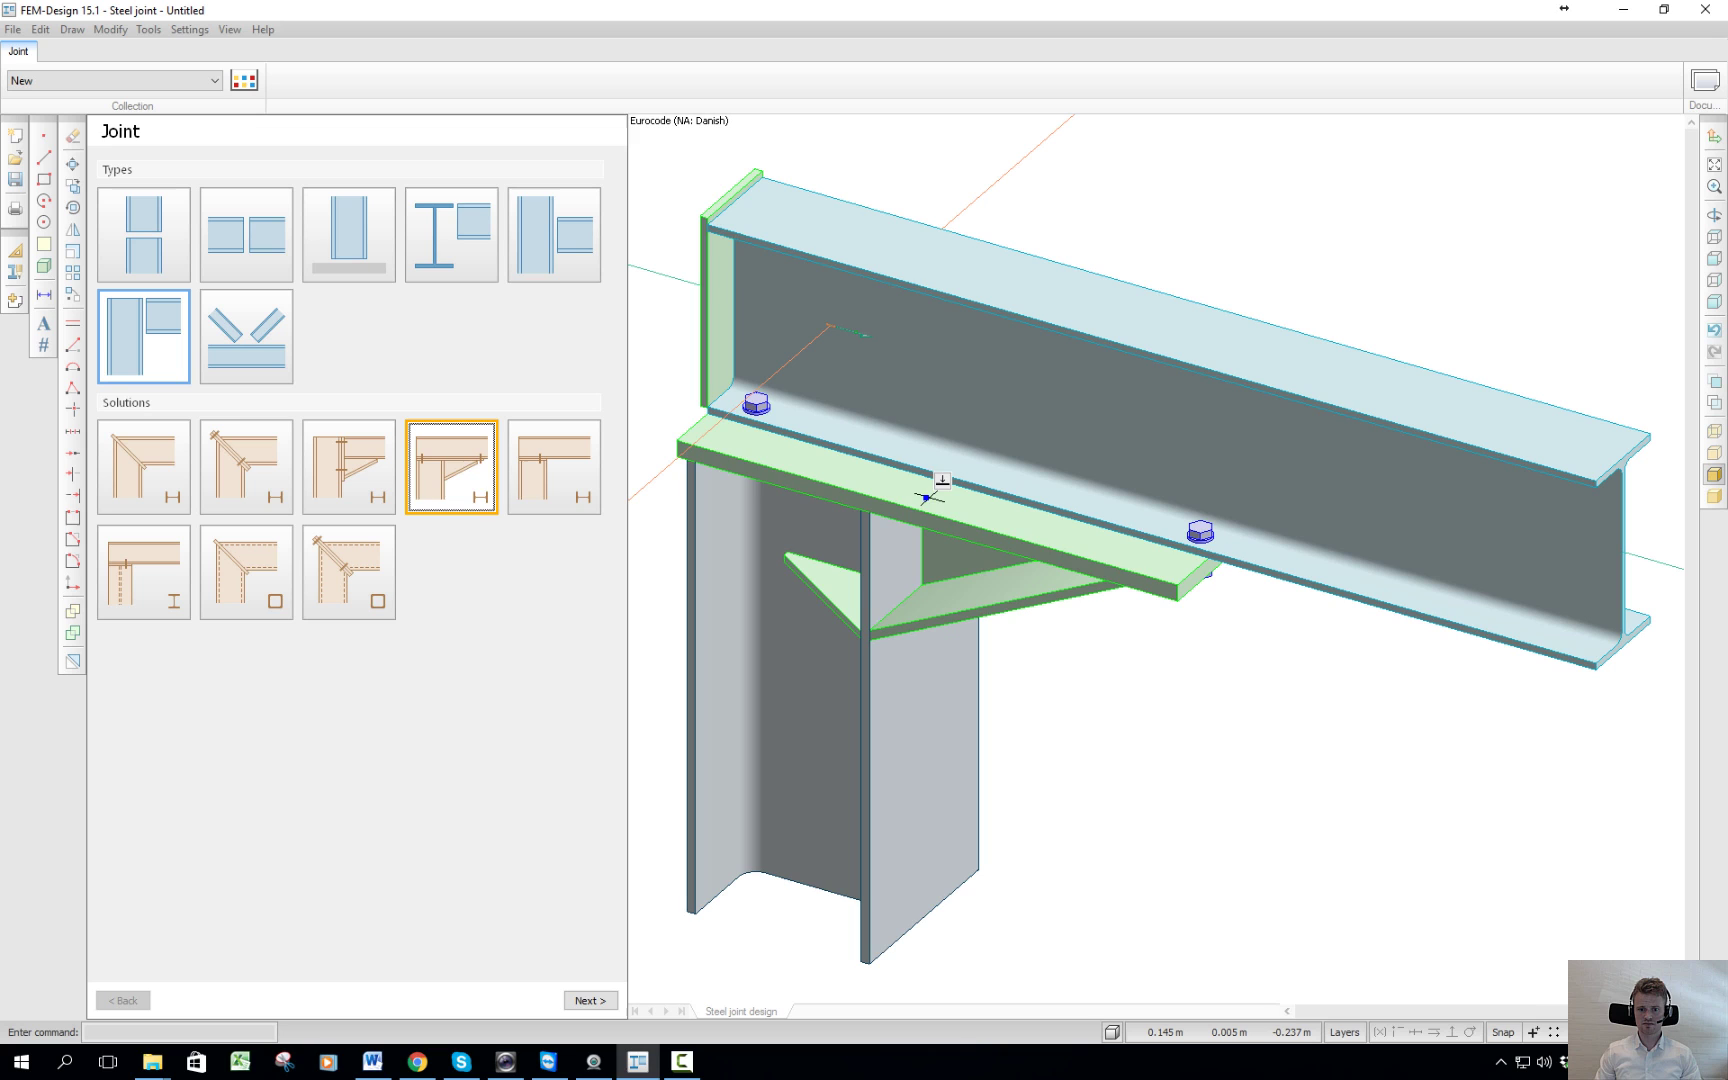
left_click(568, 455)
left_click(363, 470)
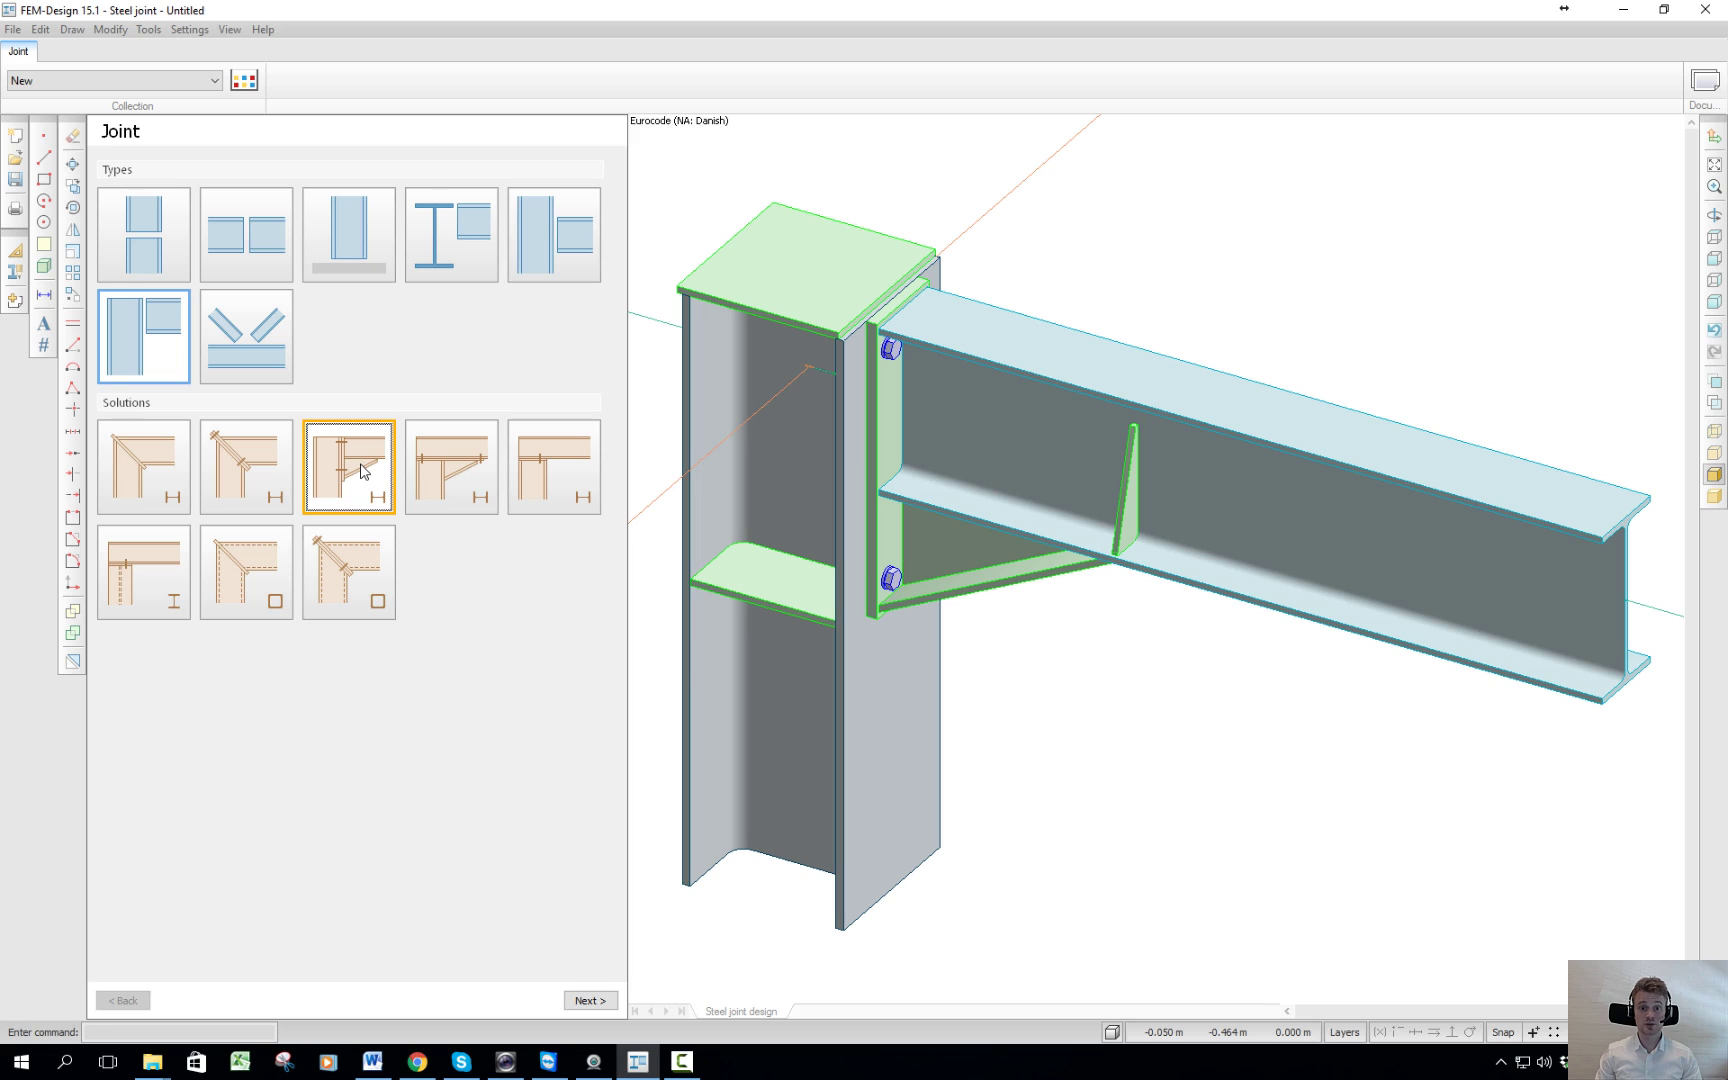
Move to basic data and add a ULS load combination with axial force N 20 kN
left_click(590, 1001)
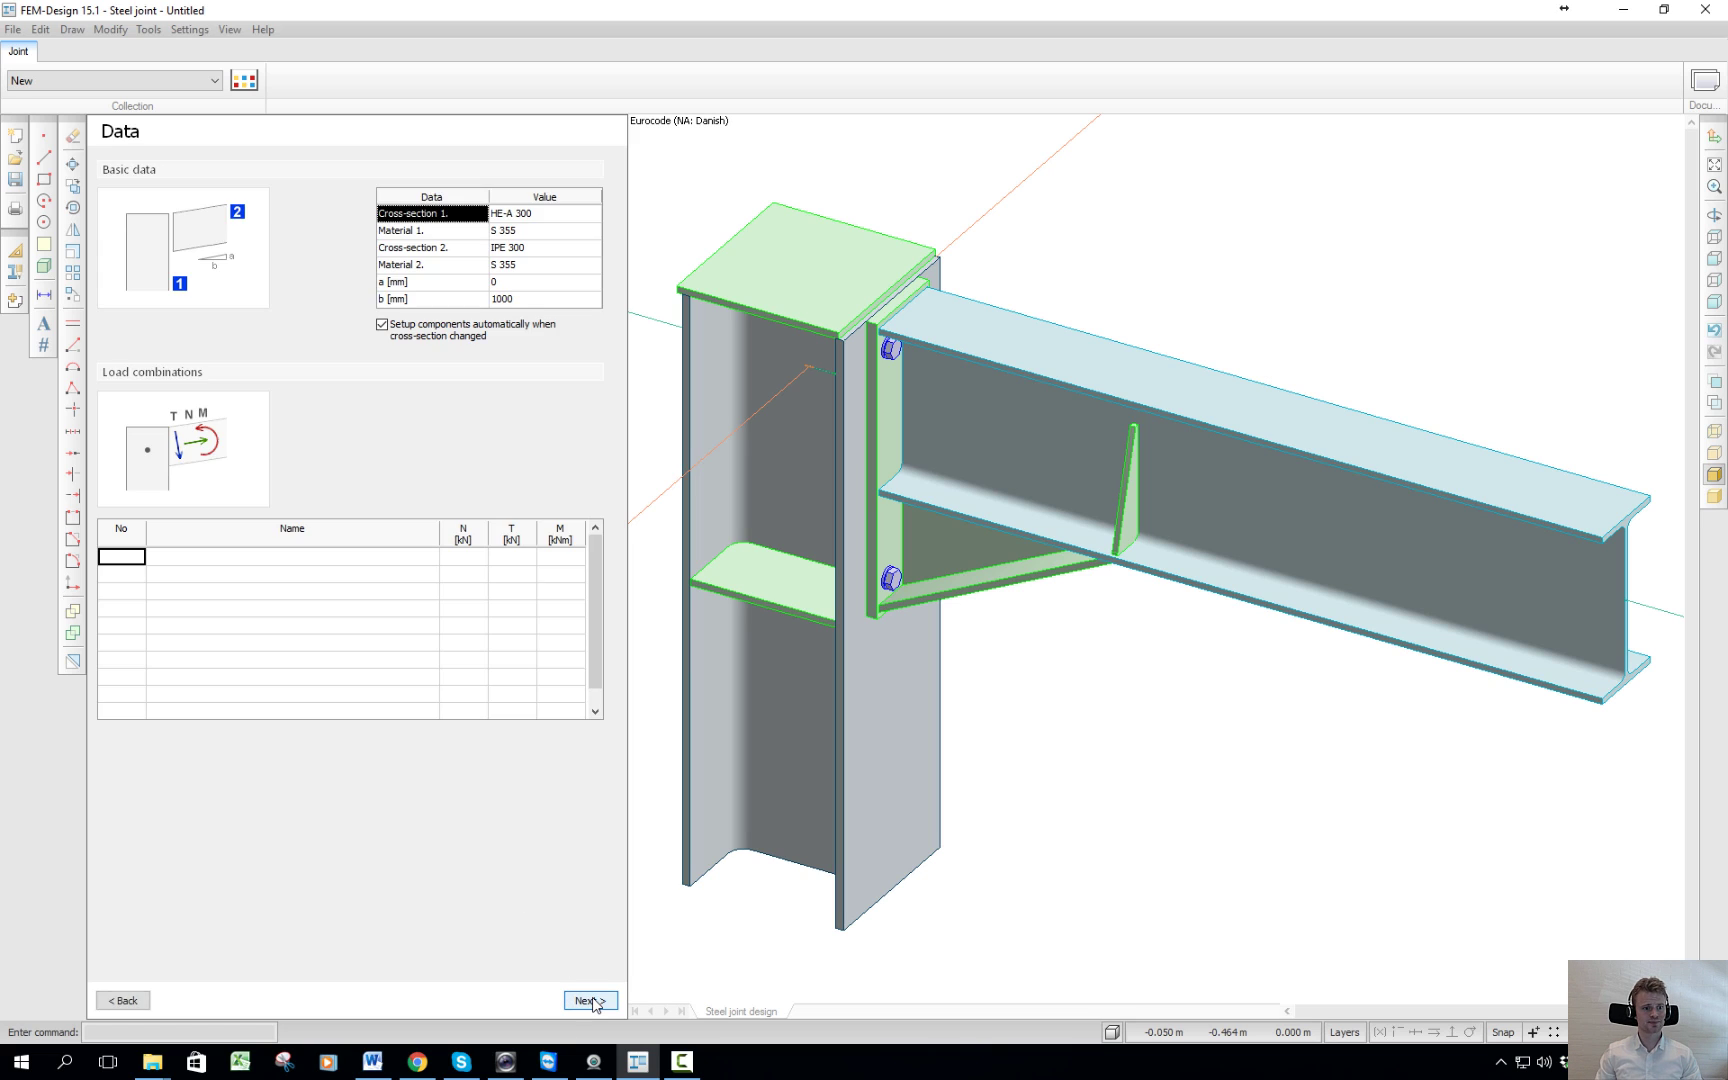
double_click(208, 559)
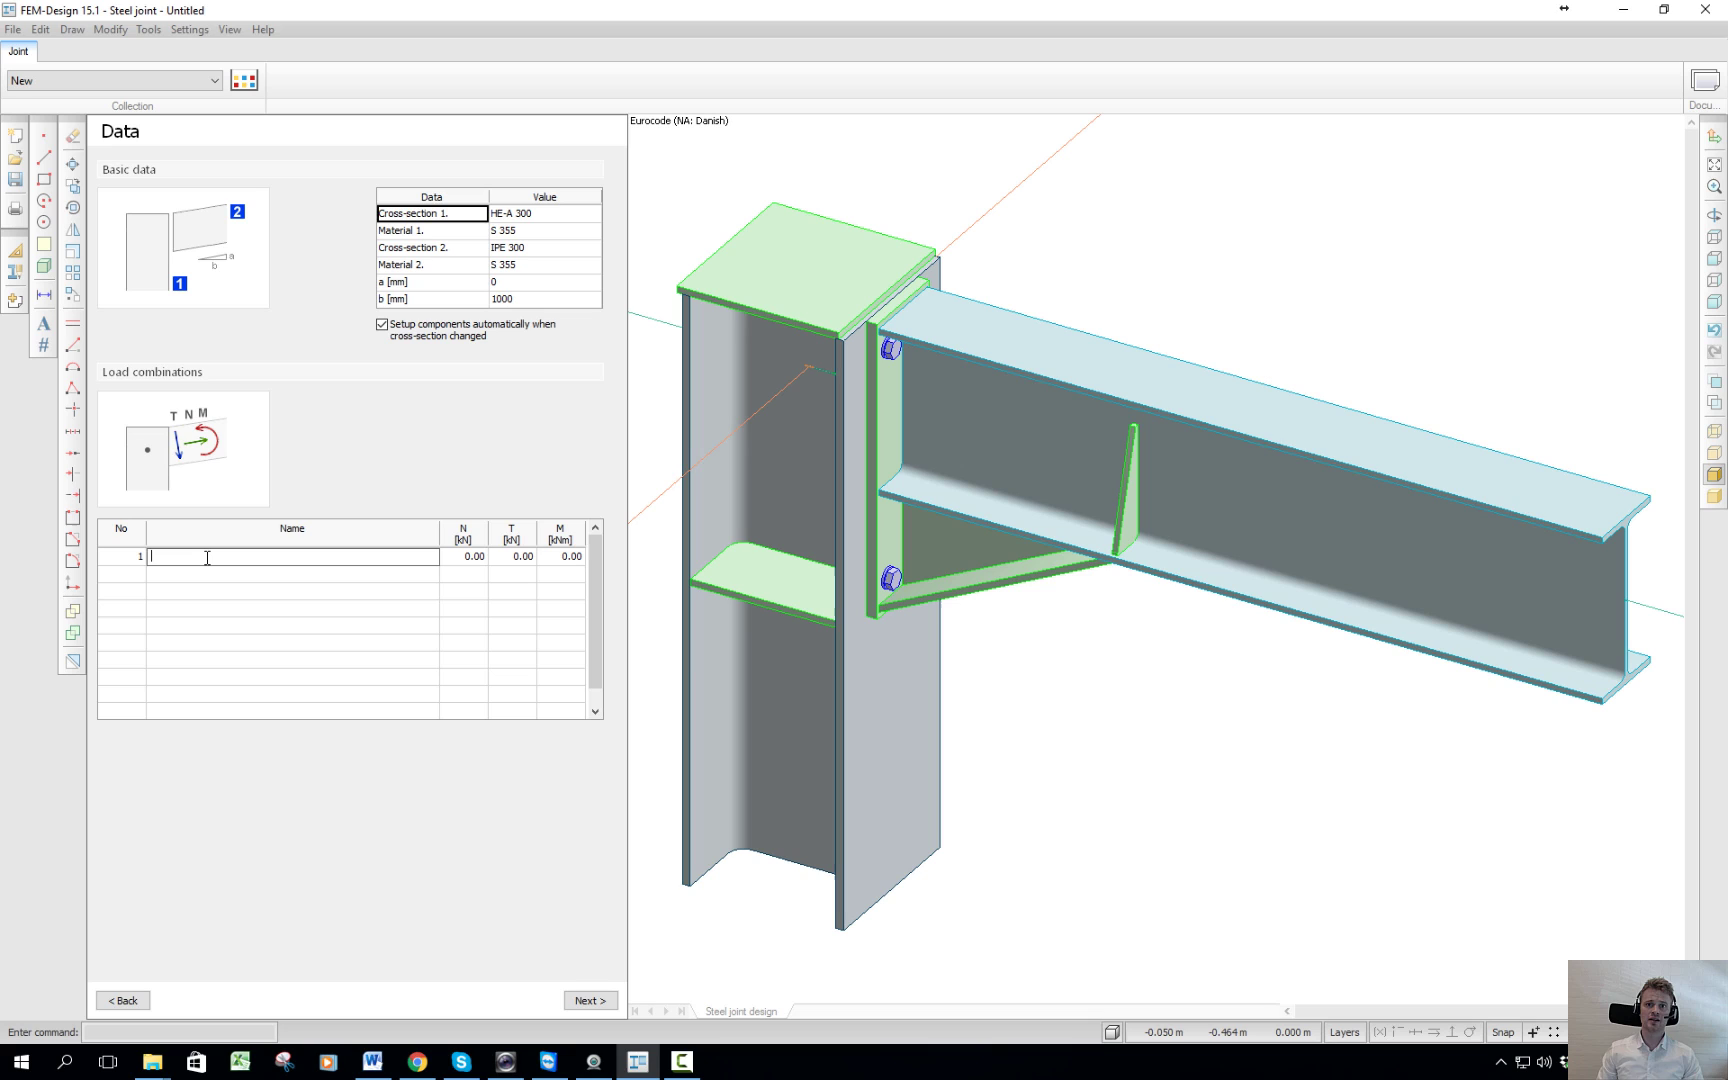
type("UL")
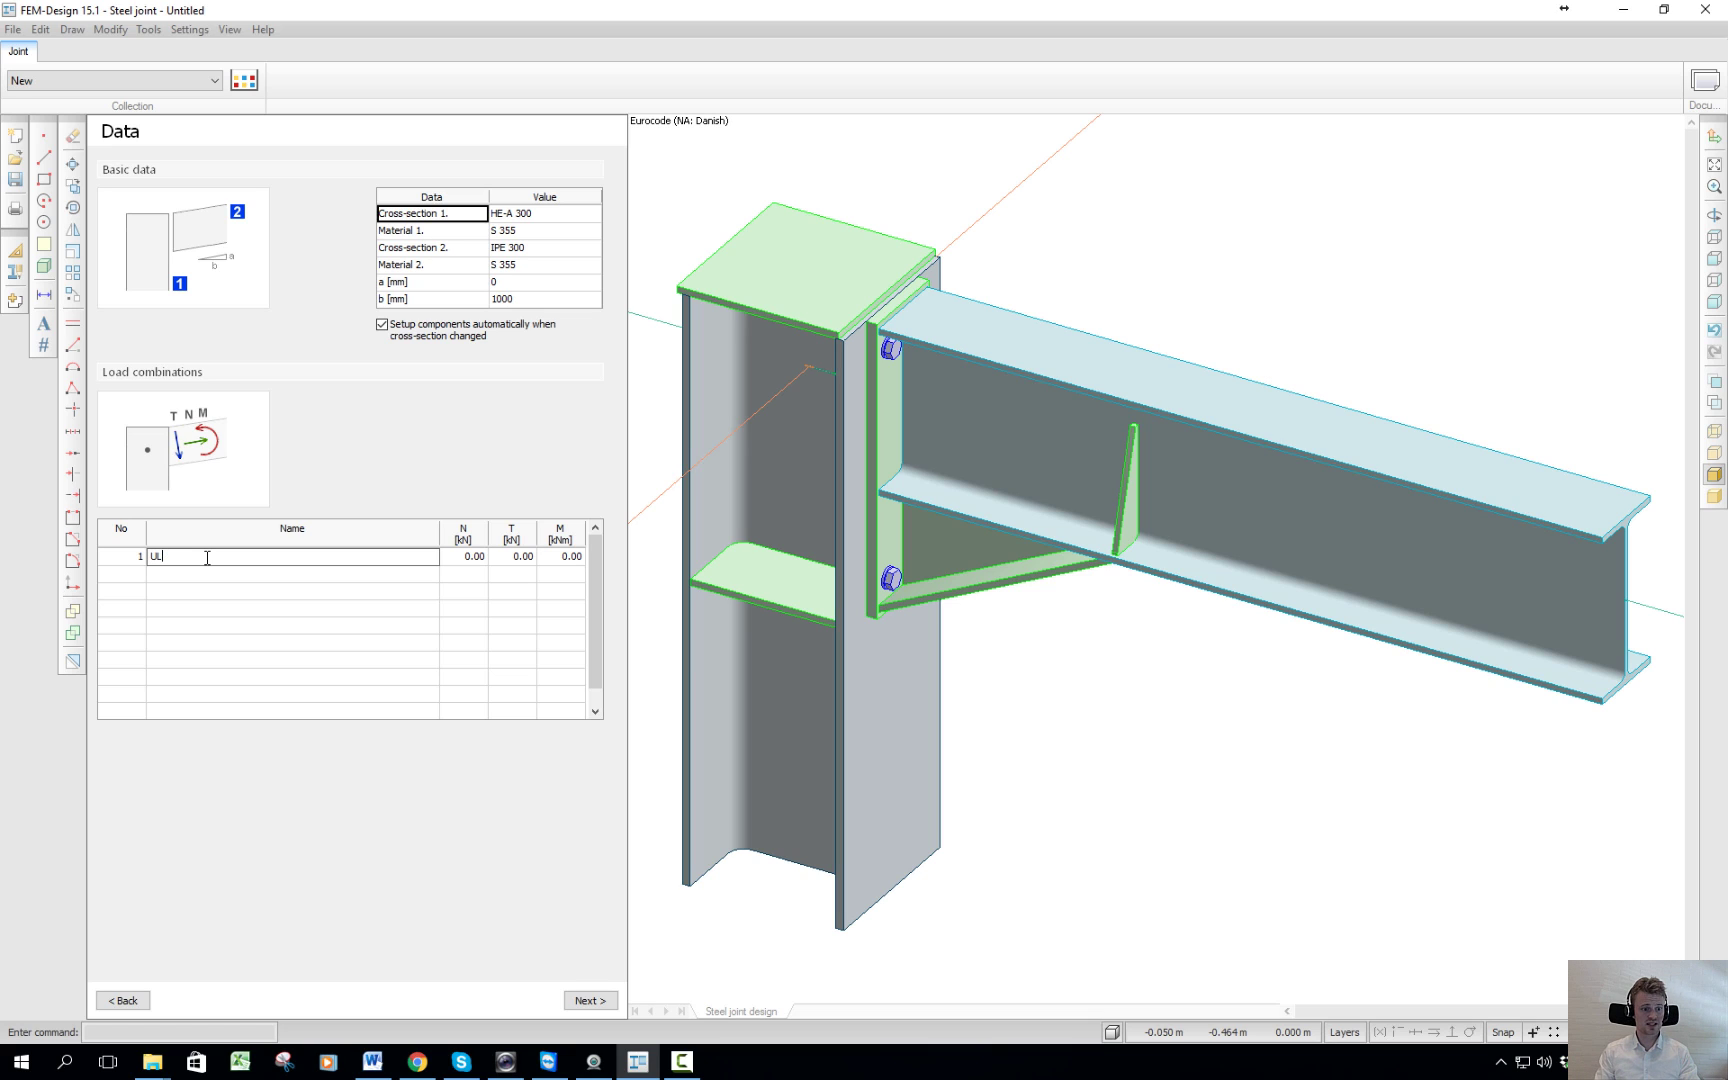
type("S")
key("Tab")
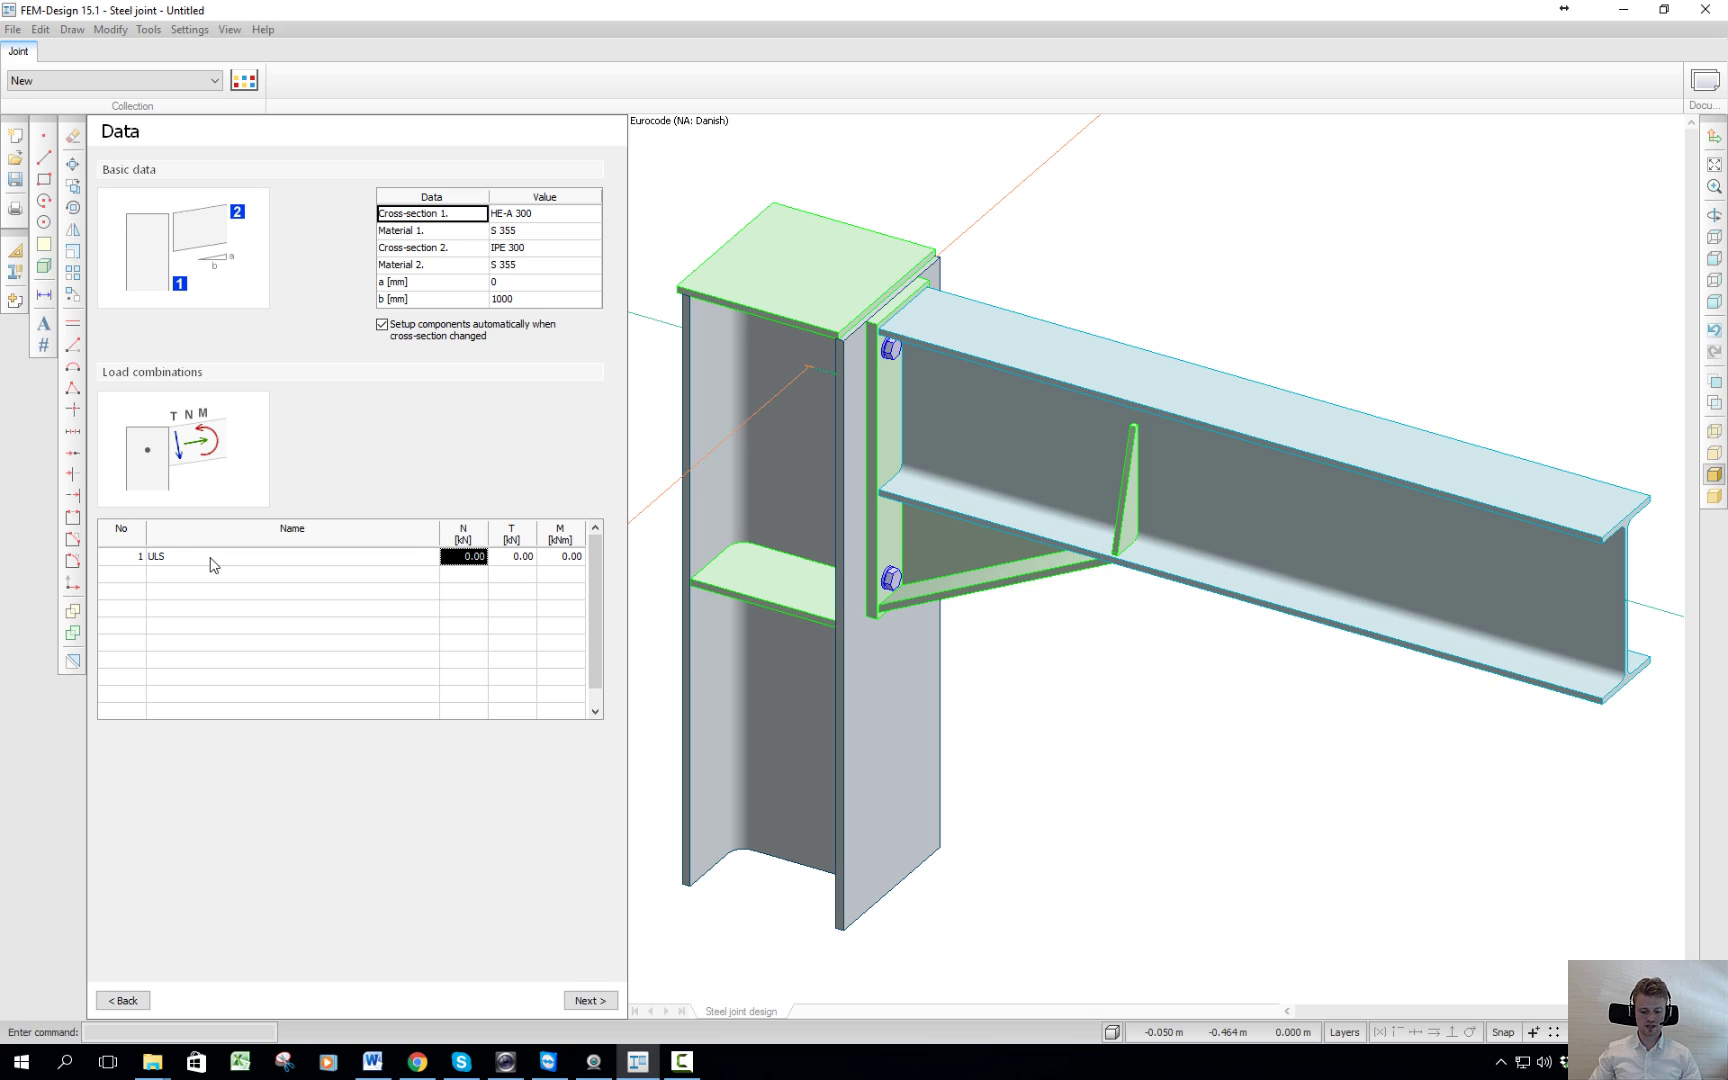
type("20")
key("Return")
Give the ULS combination T 50 kN and M 50 kNm, then open the column section library
left_click(513, 557)
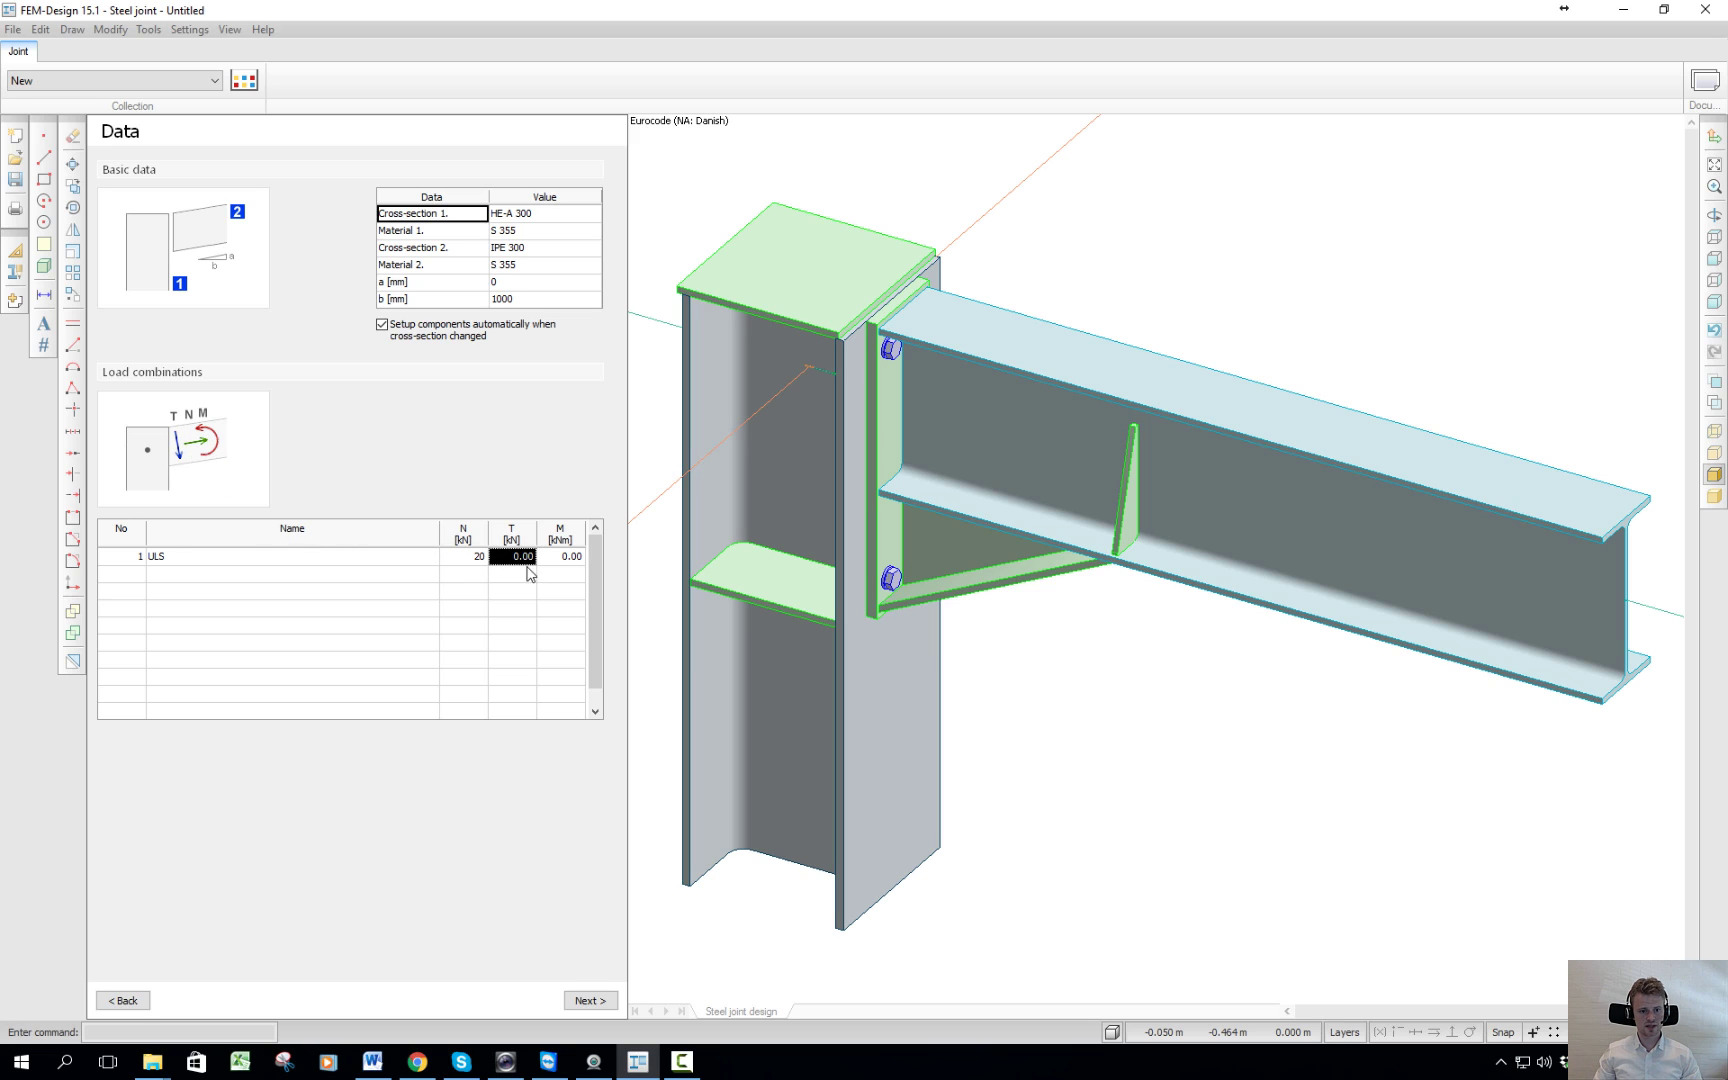
type("50")
left_click(566, 564)
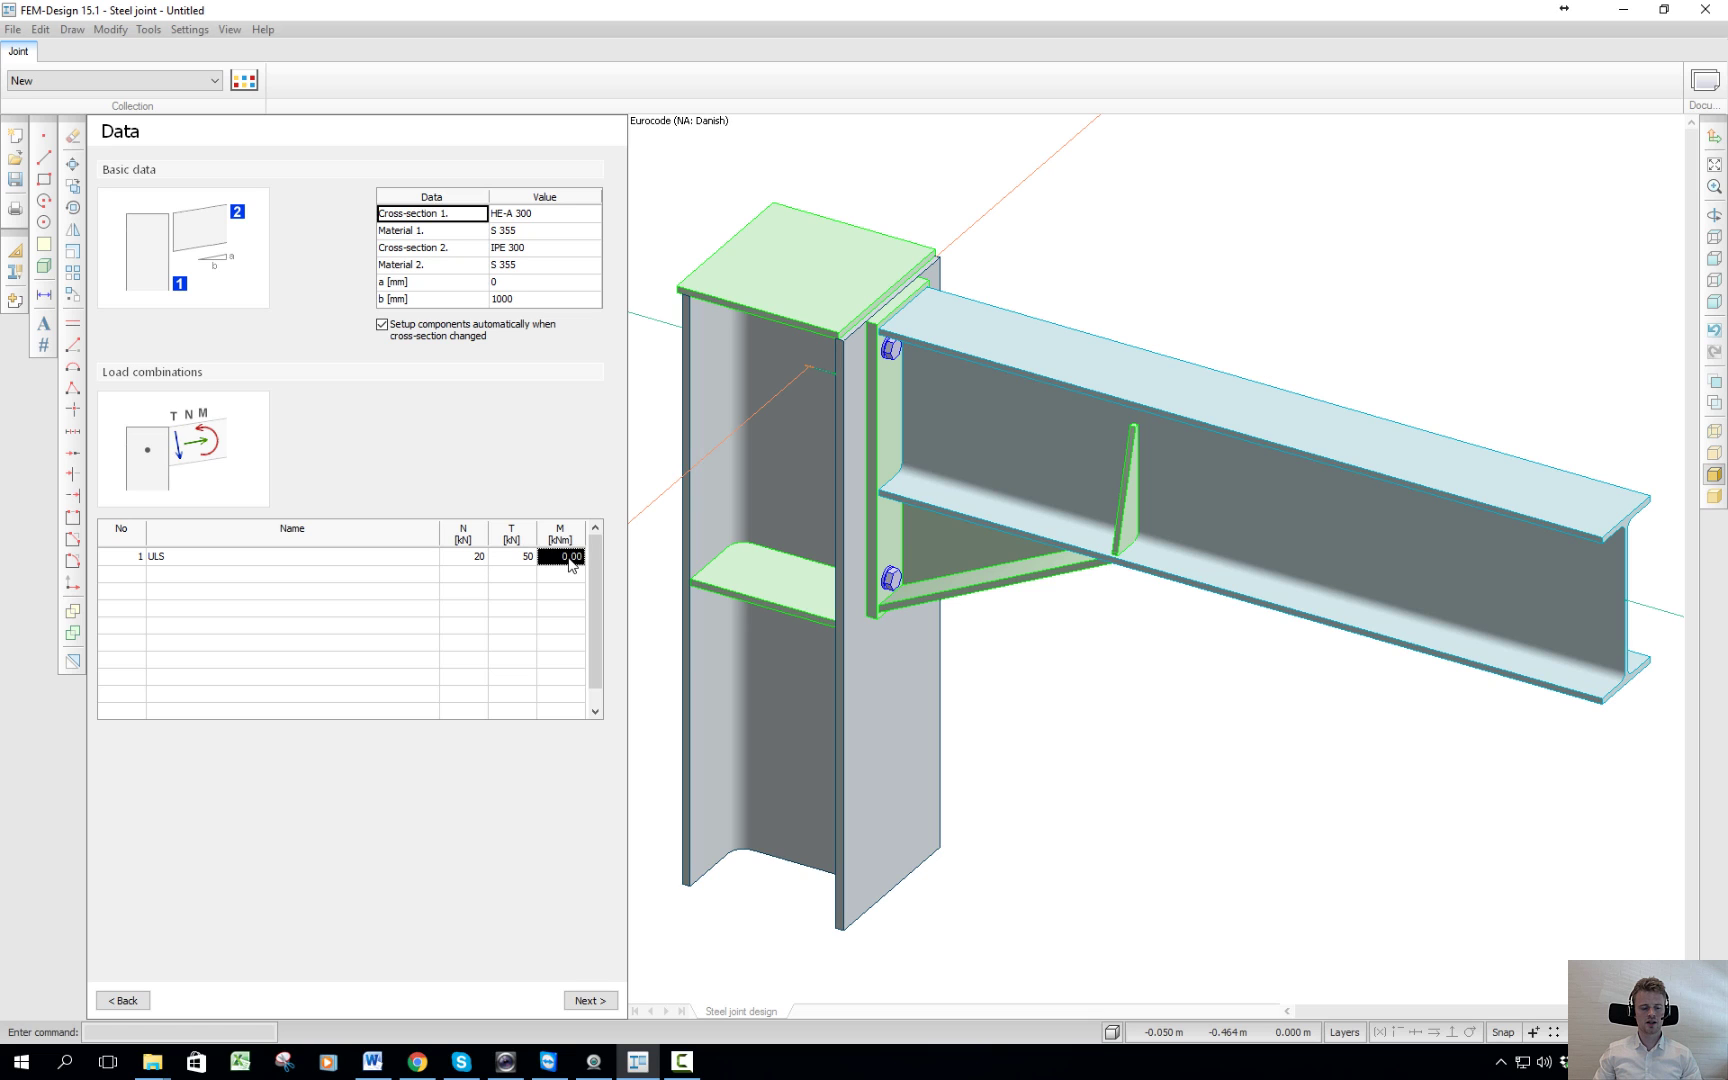
type("50")
key("Tab")
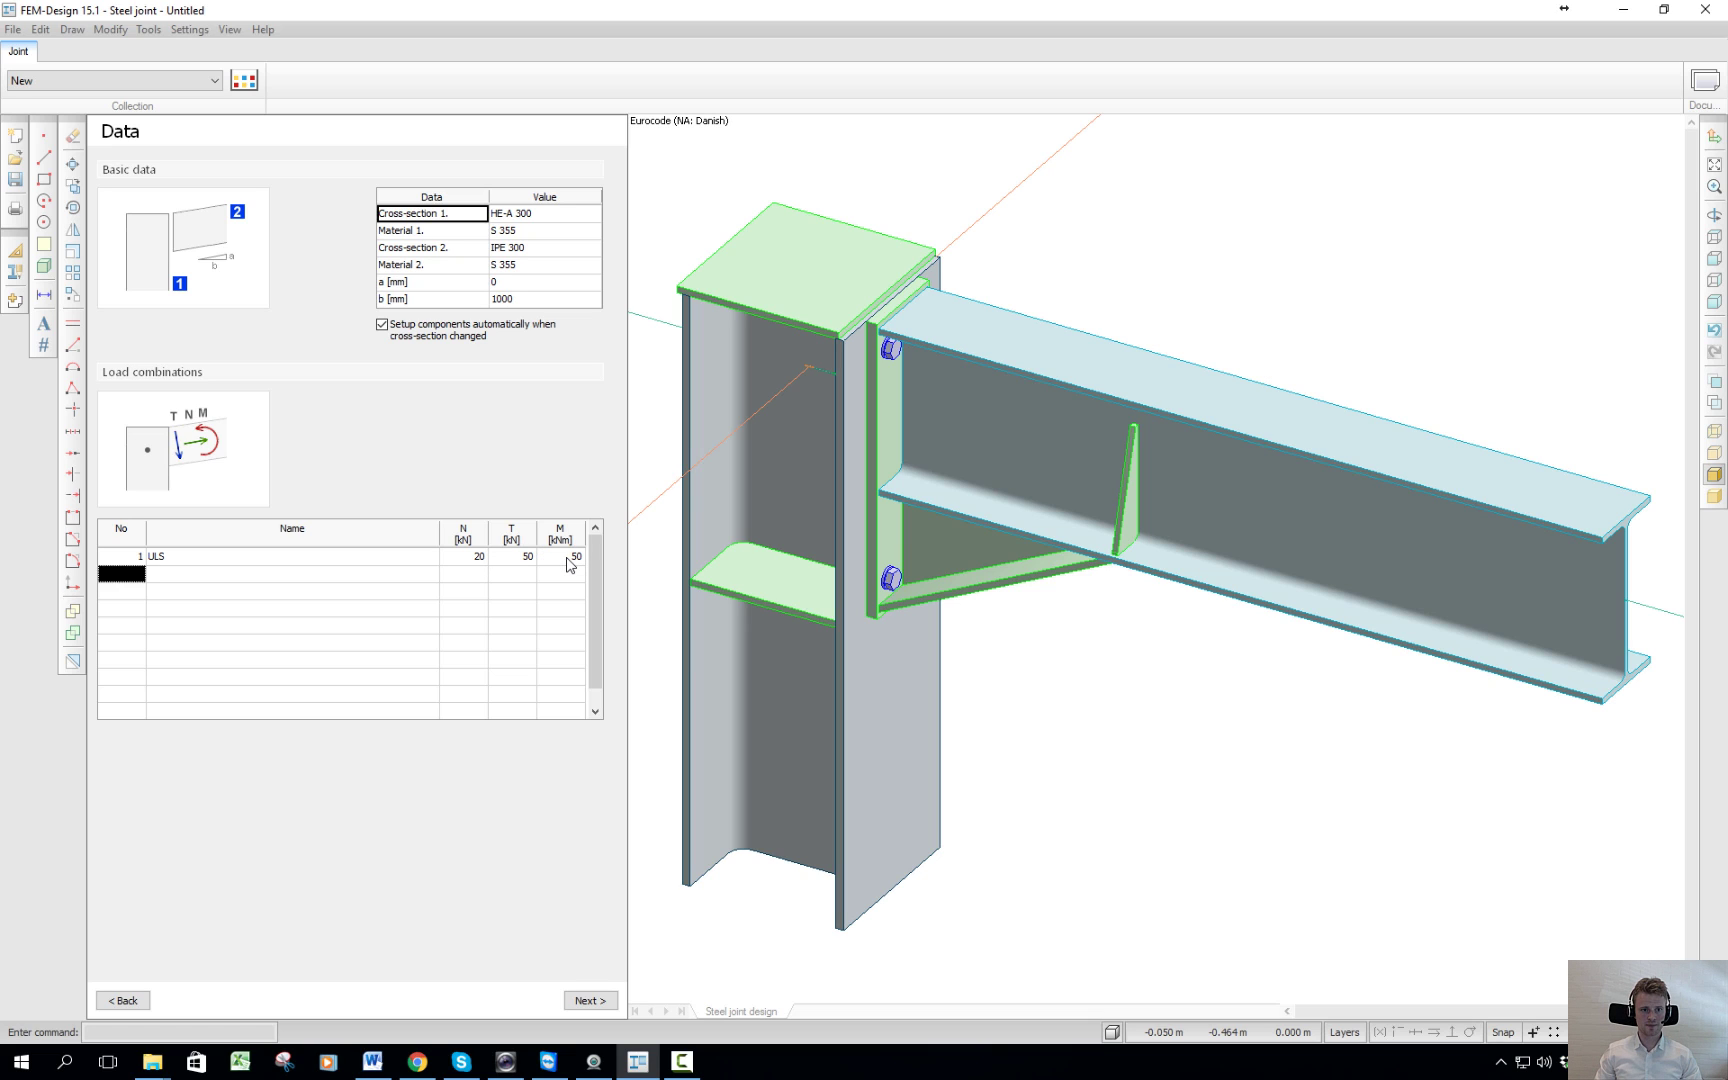
left_click(530, 218)
left_click(530, 218)
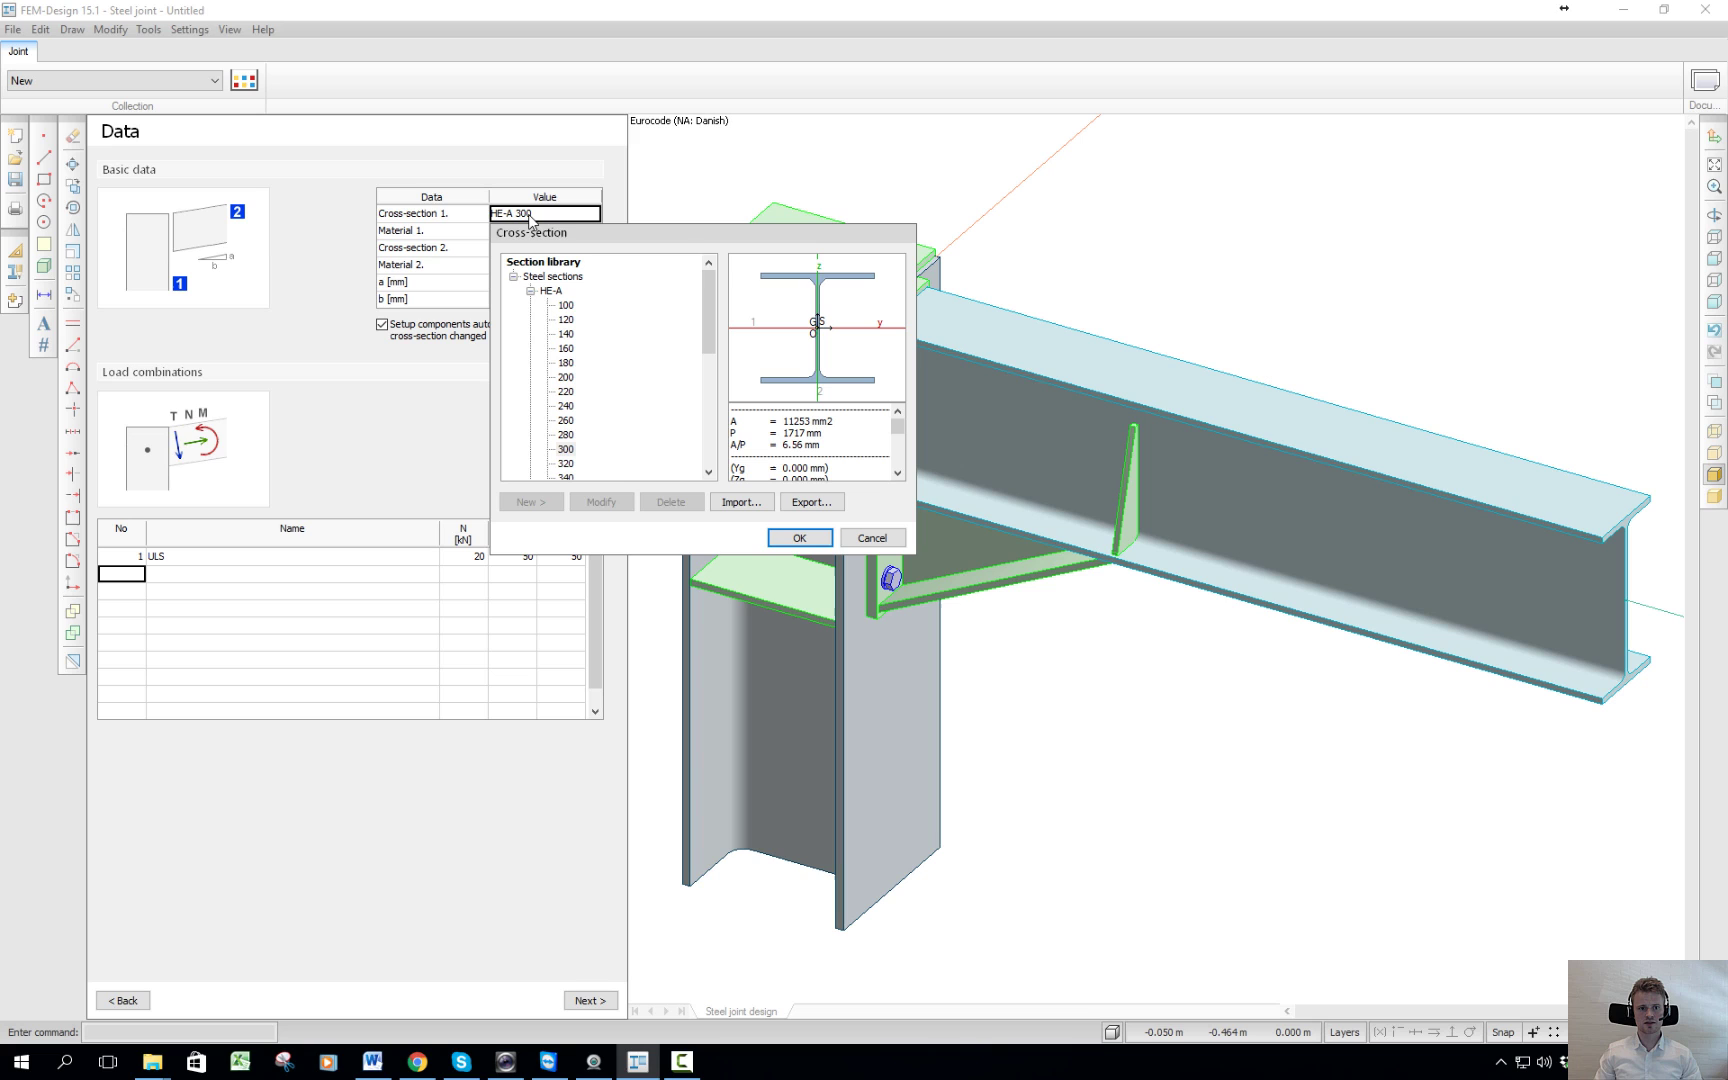
Try HE-A 200 for the column, then settle on an HE-A 300 column section
left_click(566, 377)
left_click(799, 537)
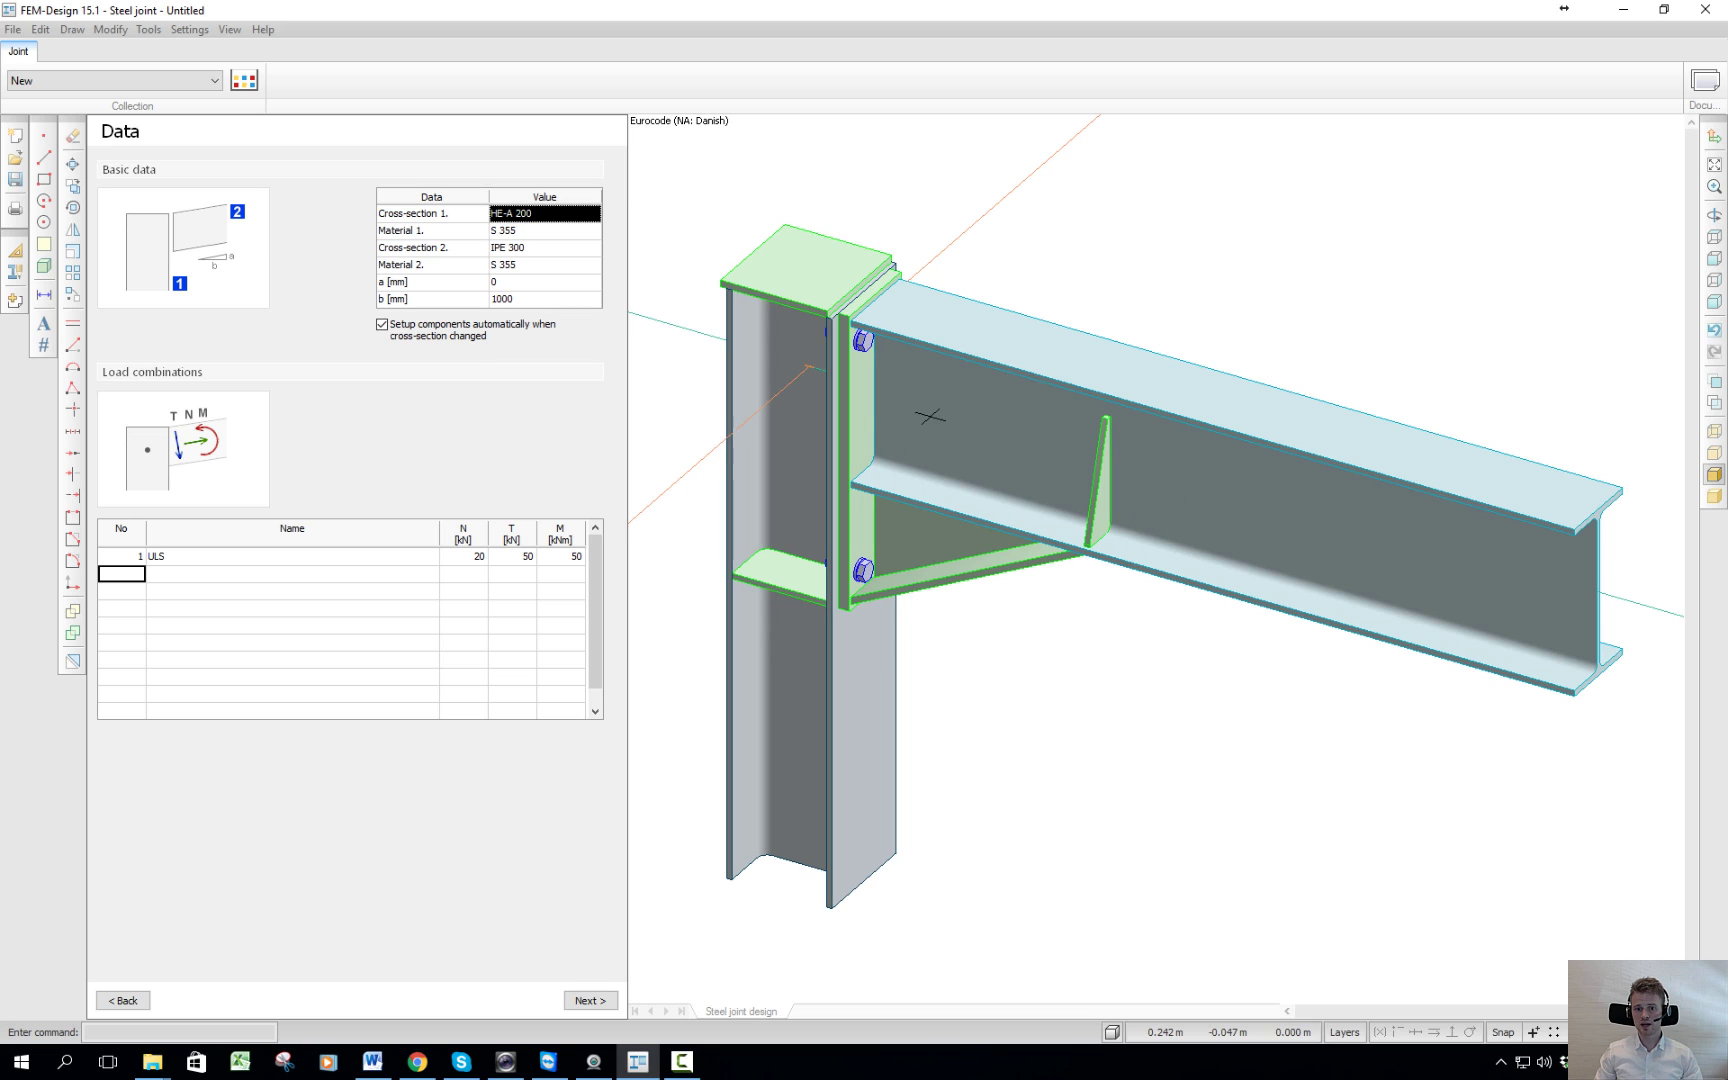
left_click(512, 216)
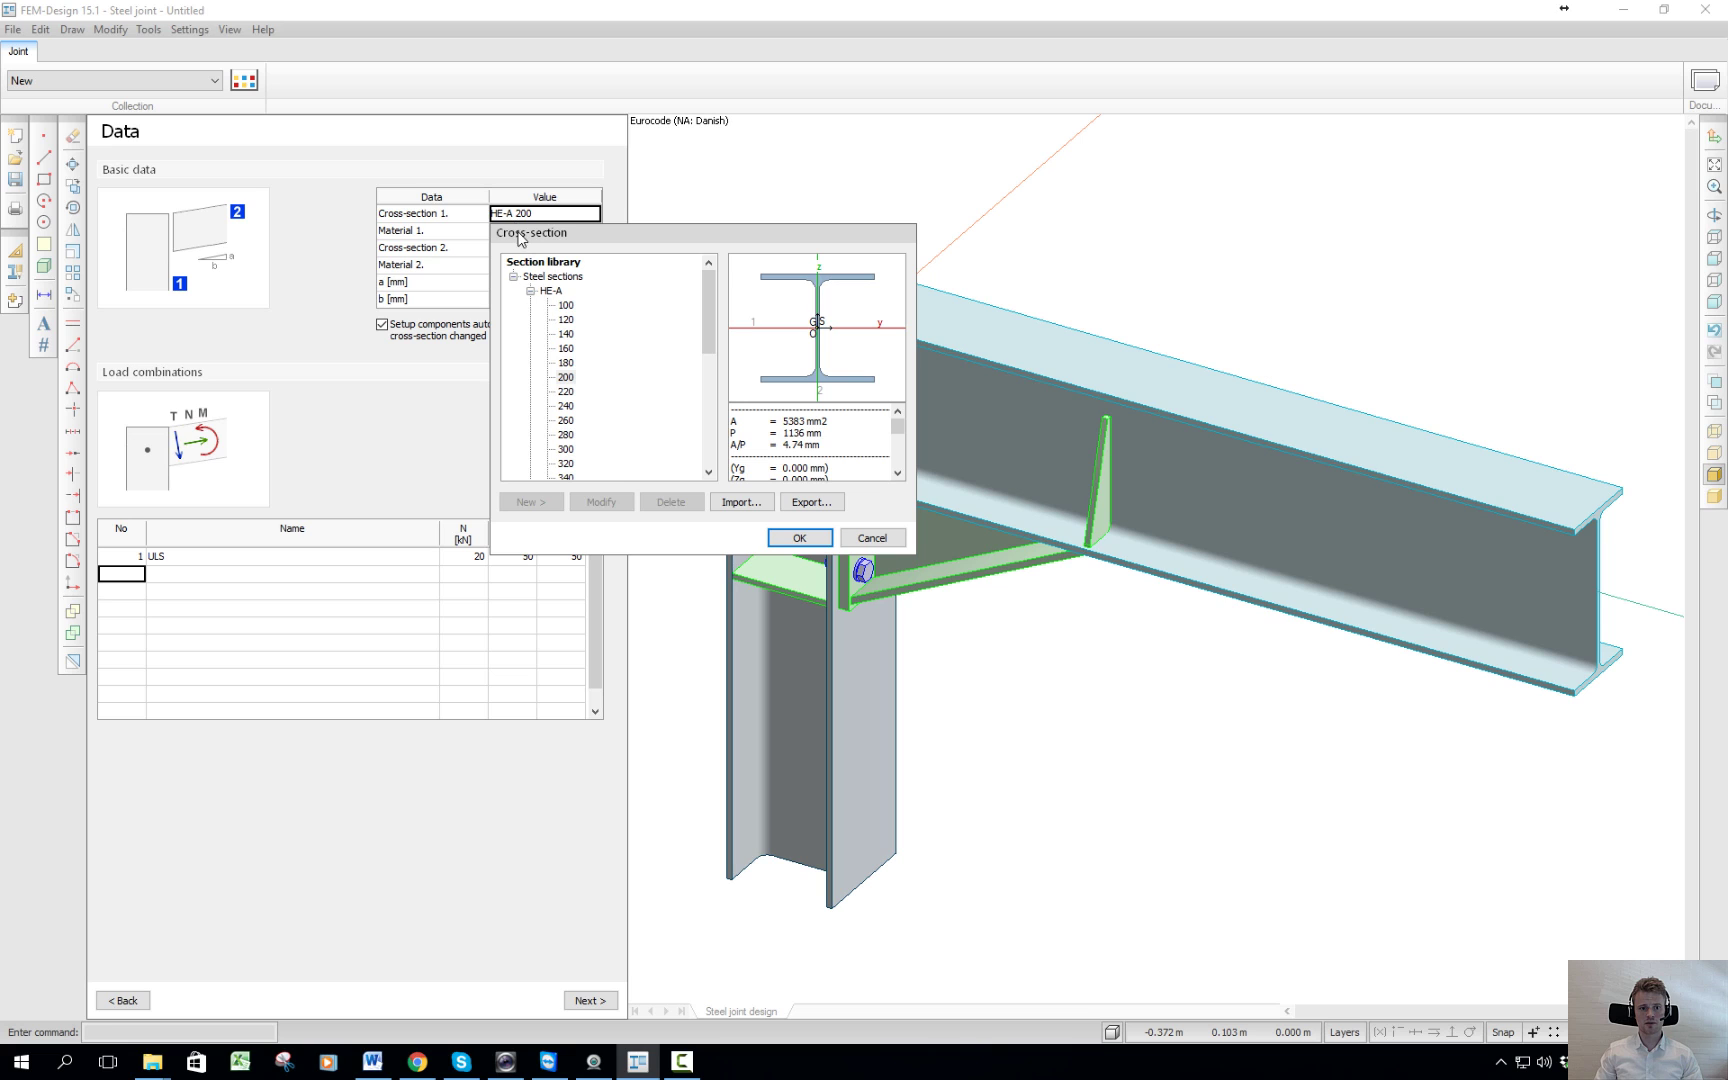
left_click(566, 449)
left_click(790, 540)
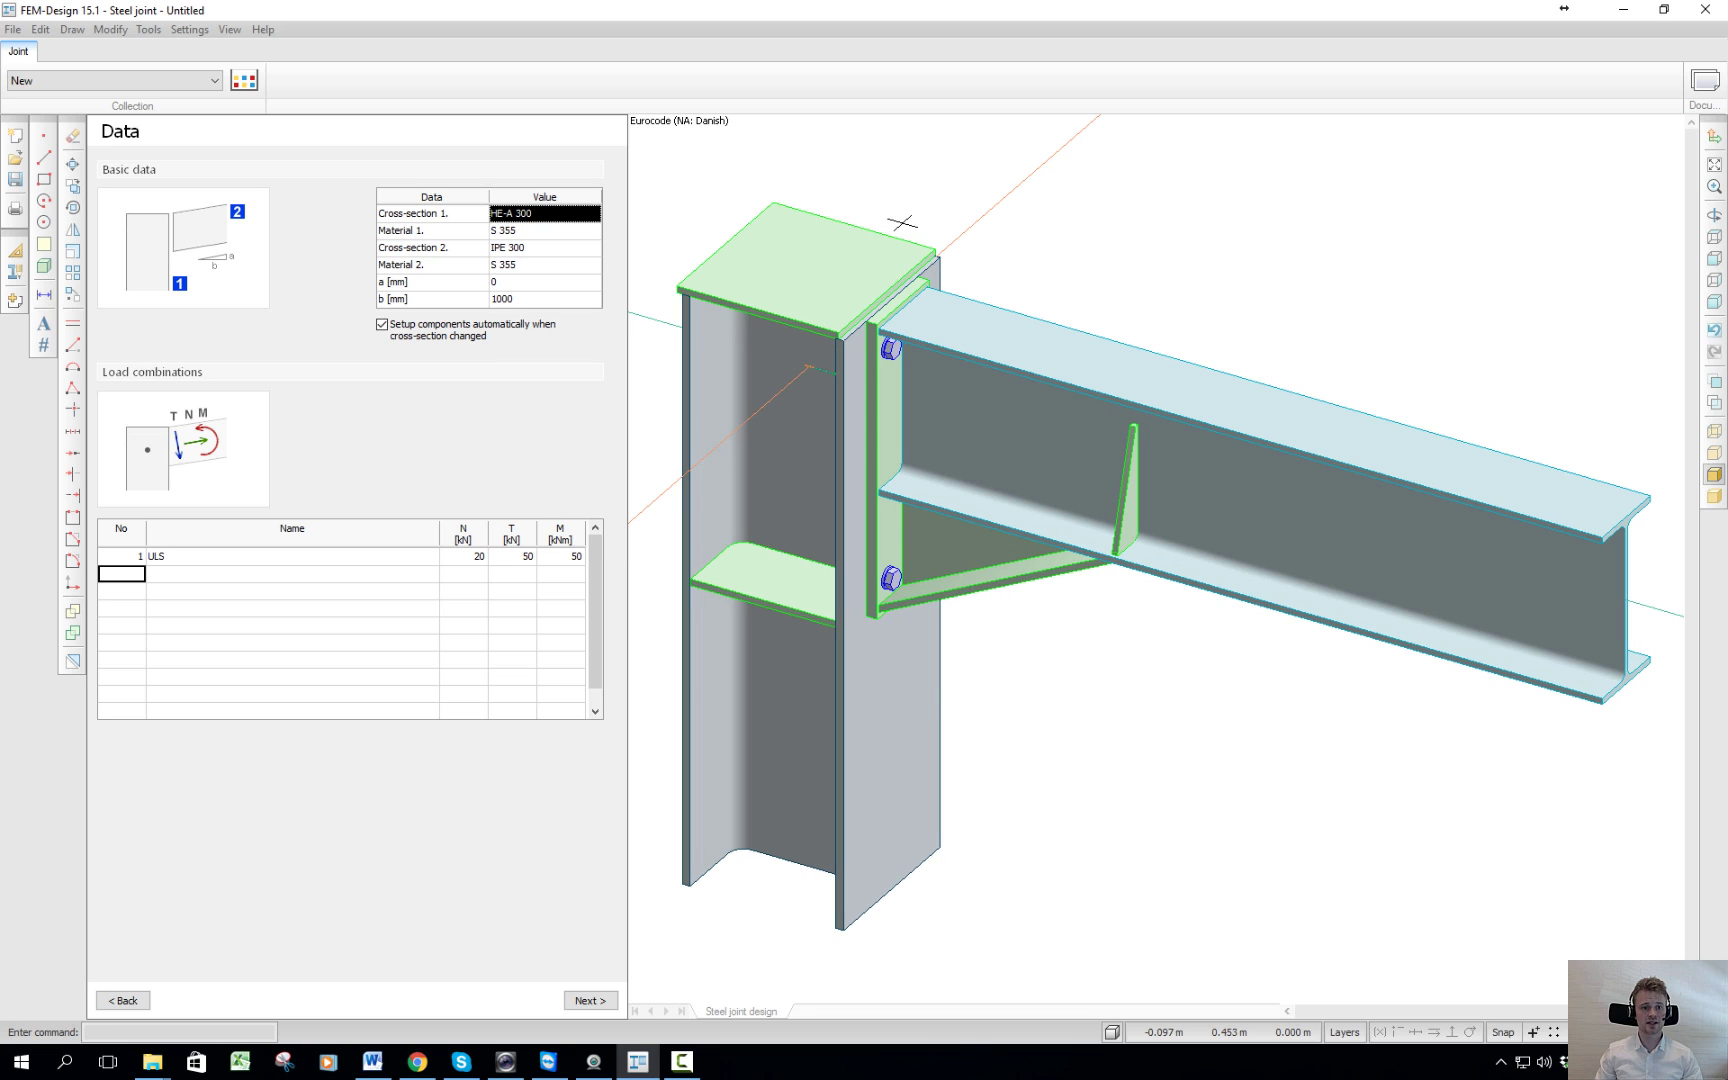
Set the column offset a to 500 mm, then return it to 0 mm
left_click(513, 282)
left_click(512, 281)
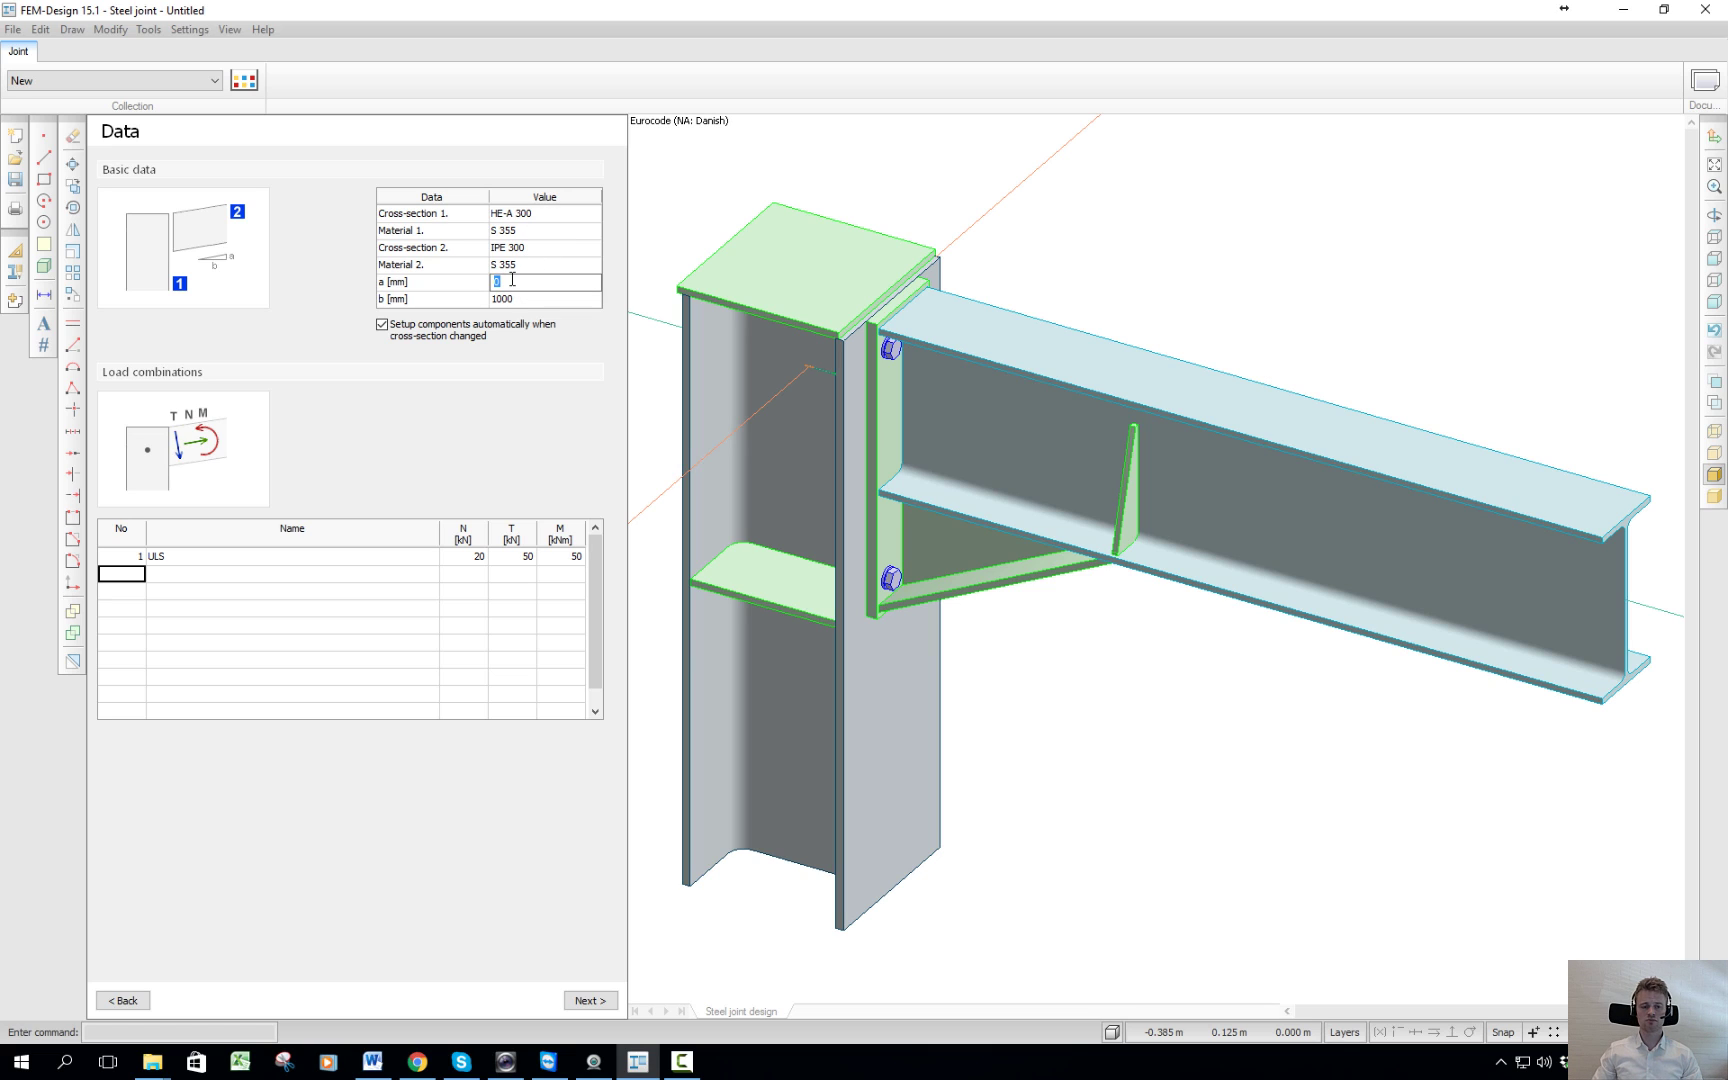
key("Return")
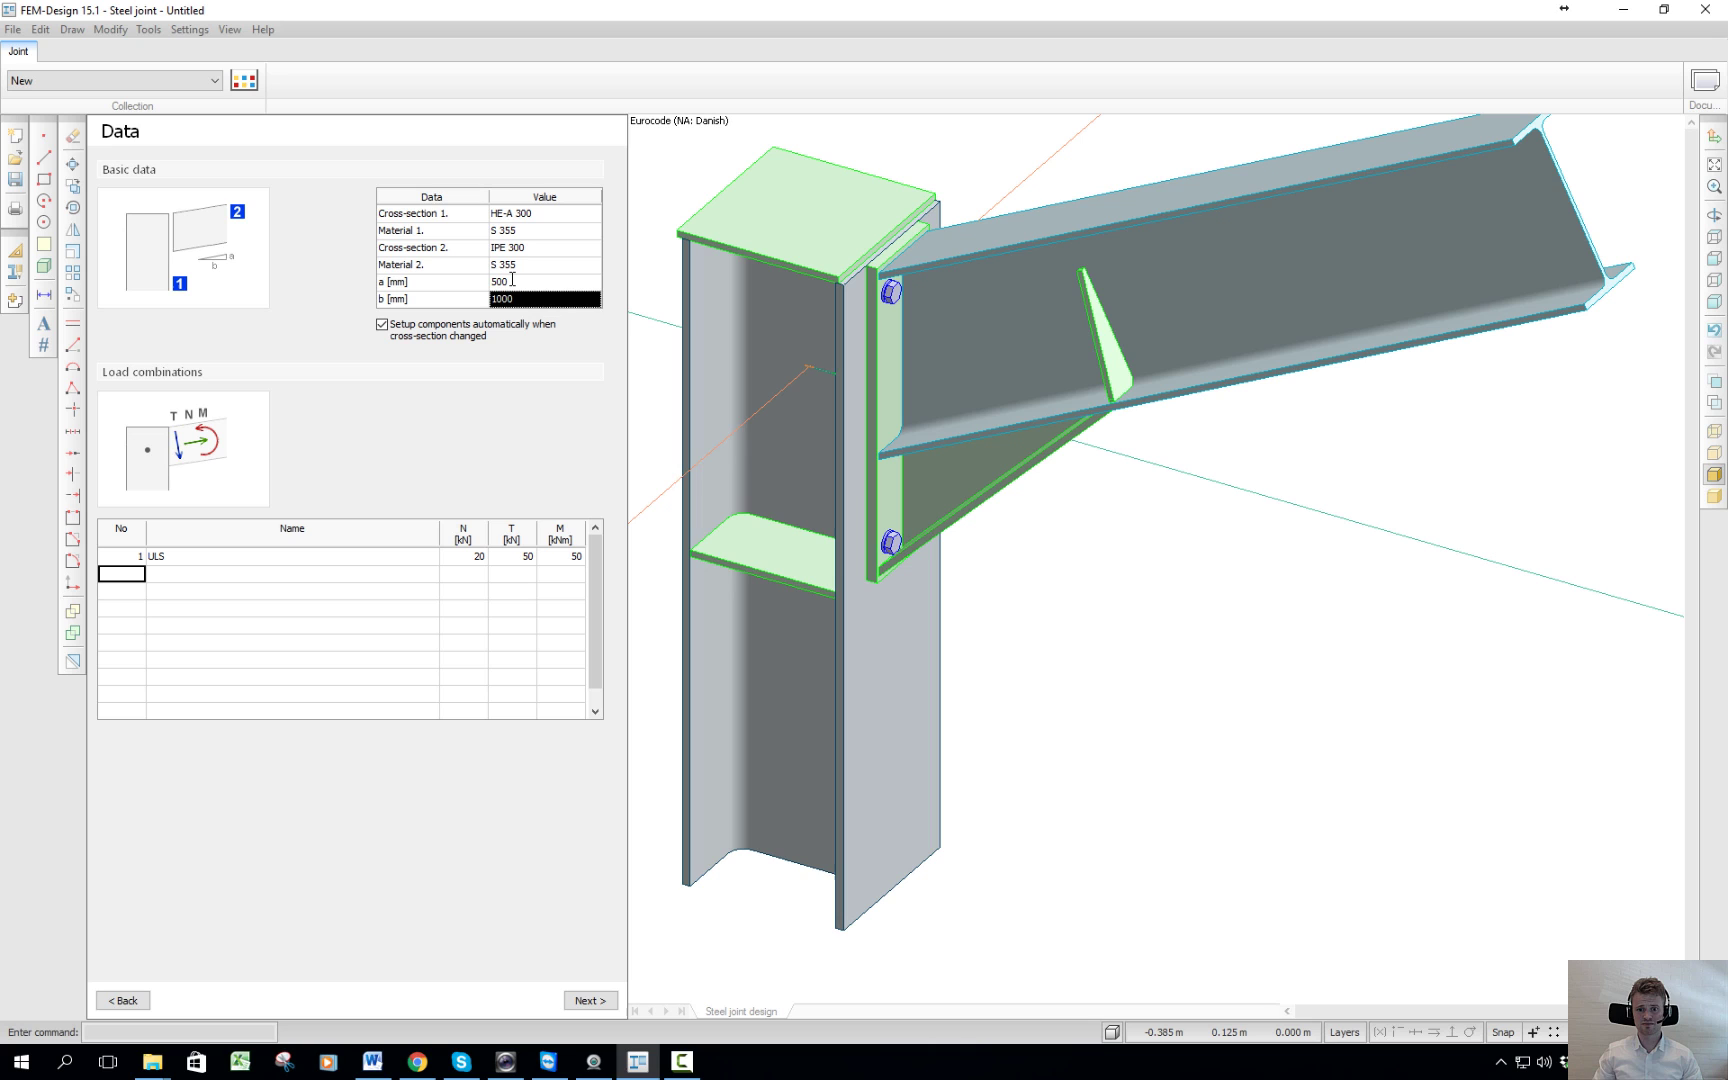
left_click(512, 281)
type("0")
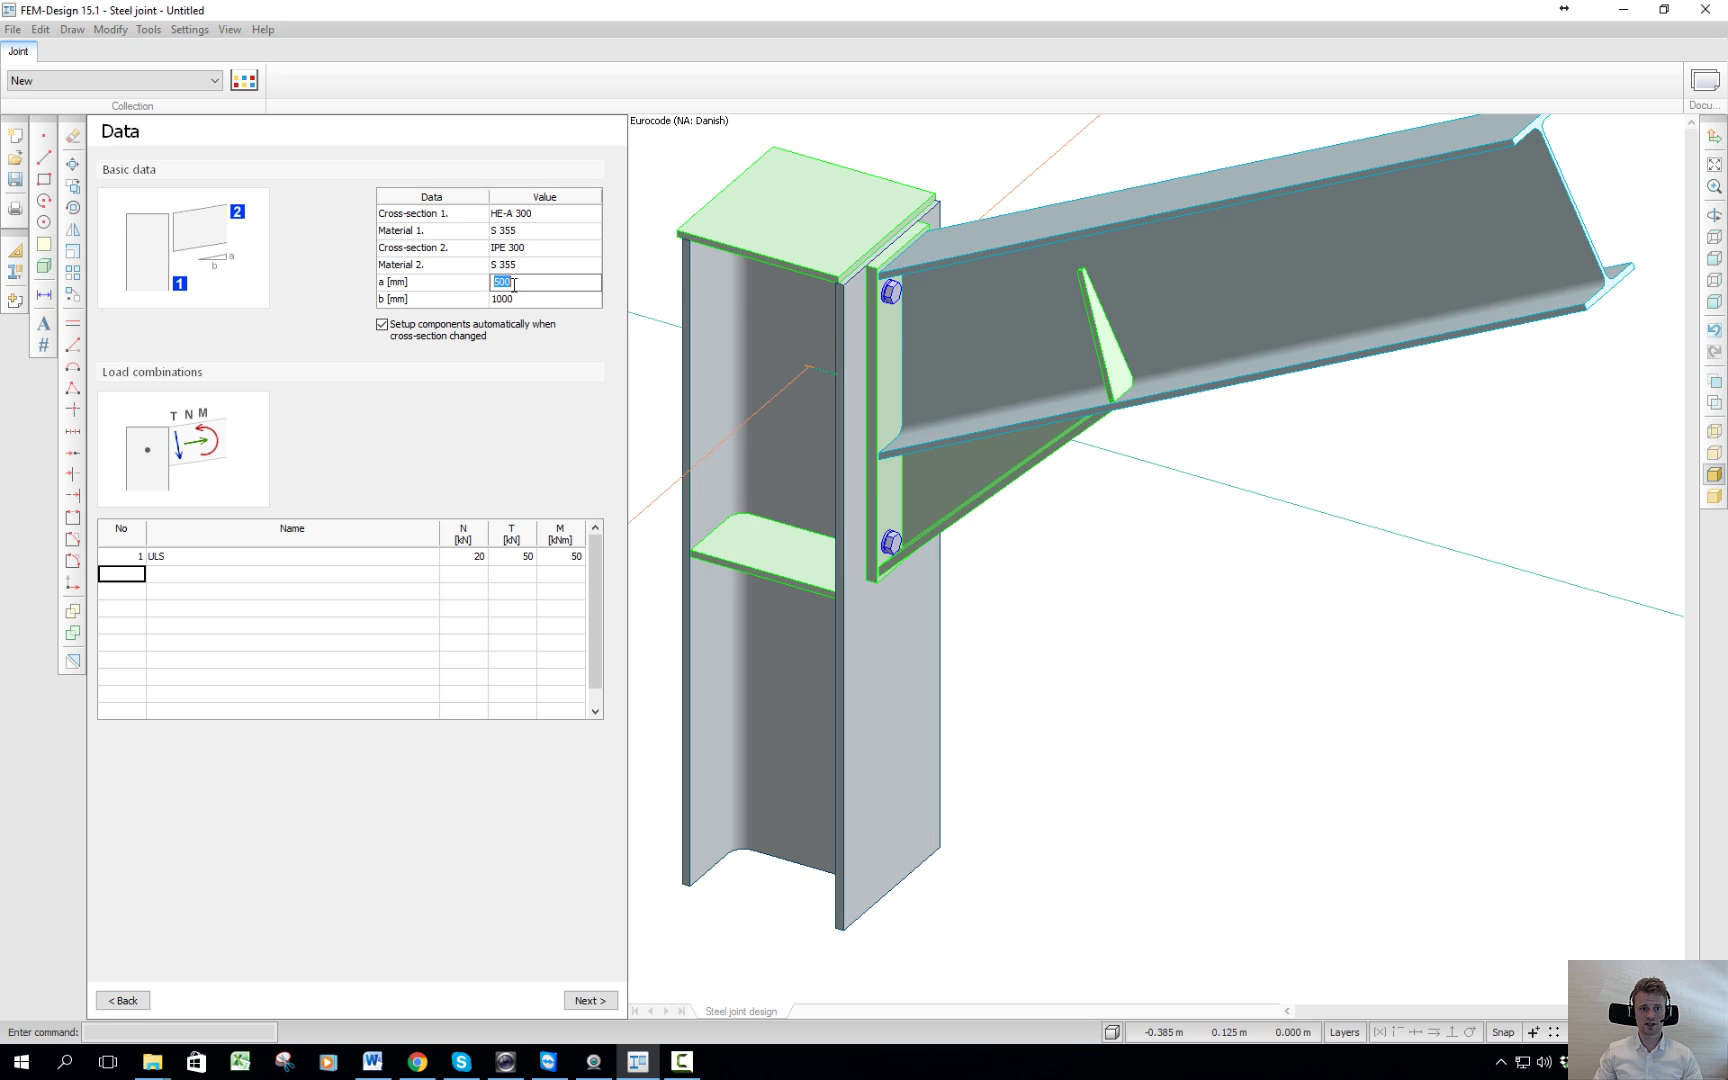
key("Return")
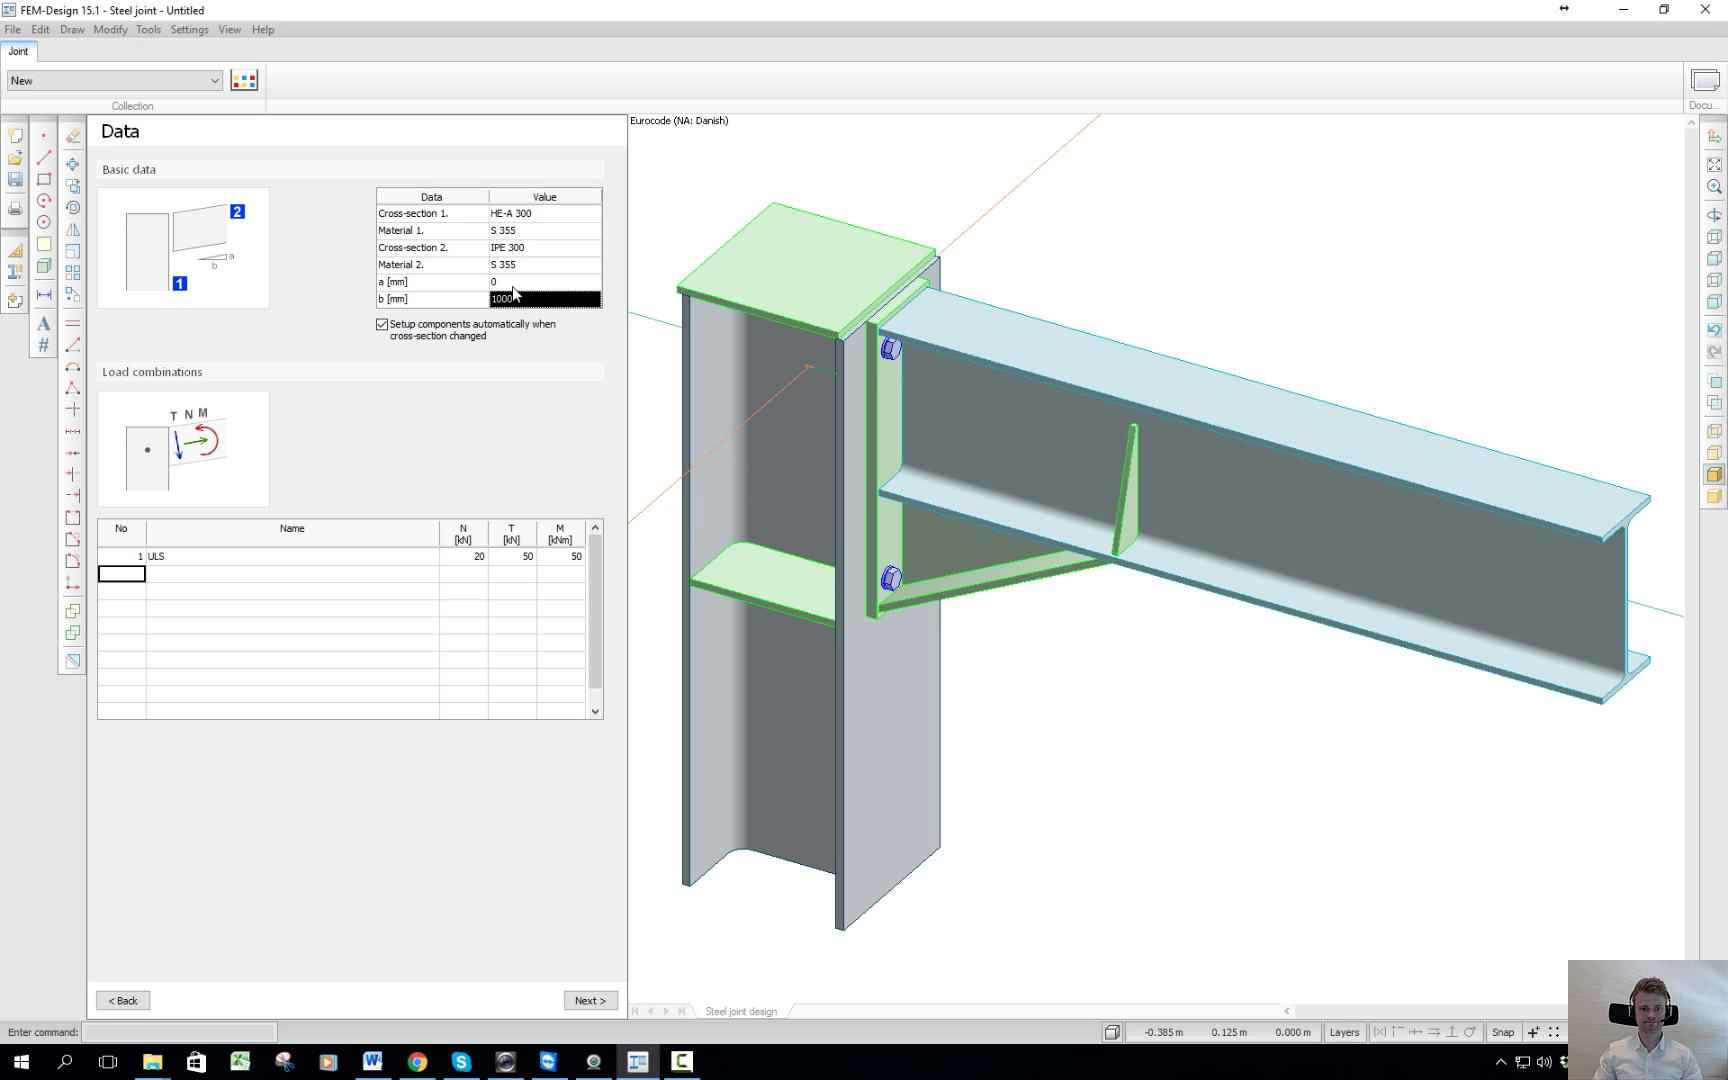
left_click(597, 1004)
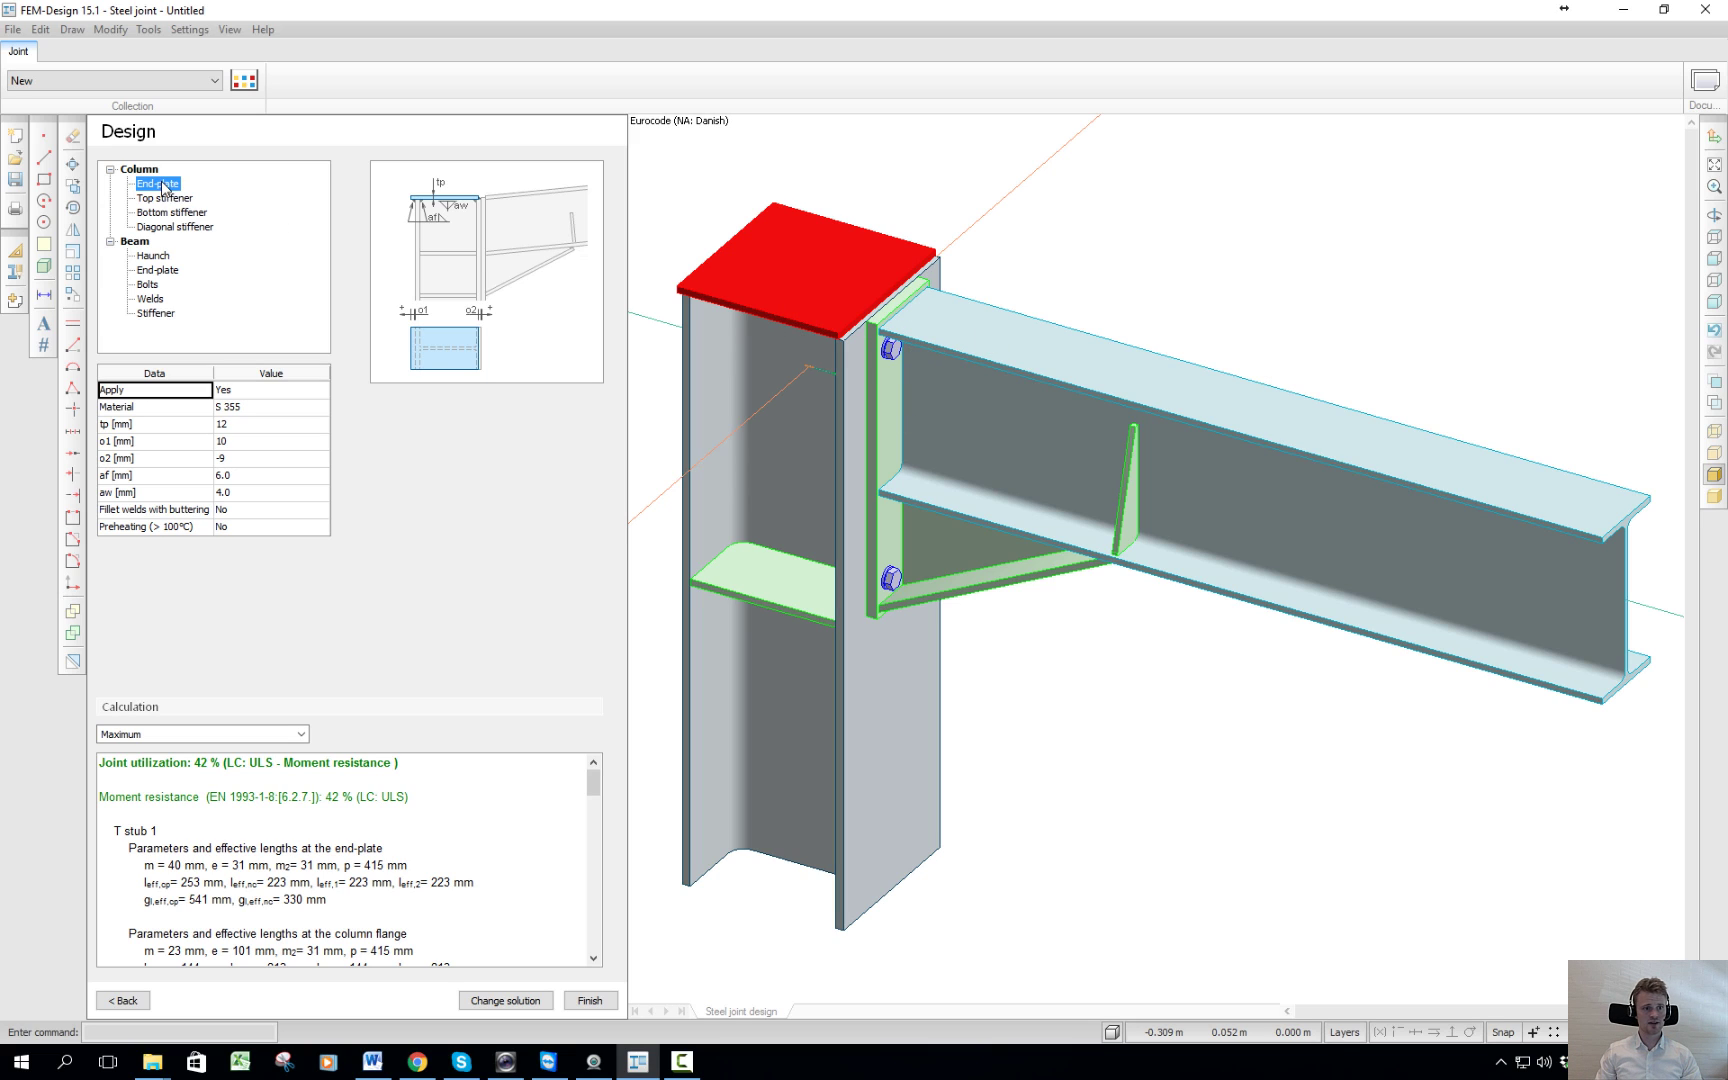
left_click(251, 392)
left_click(243, 408)
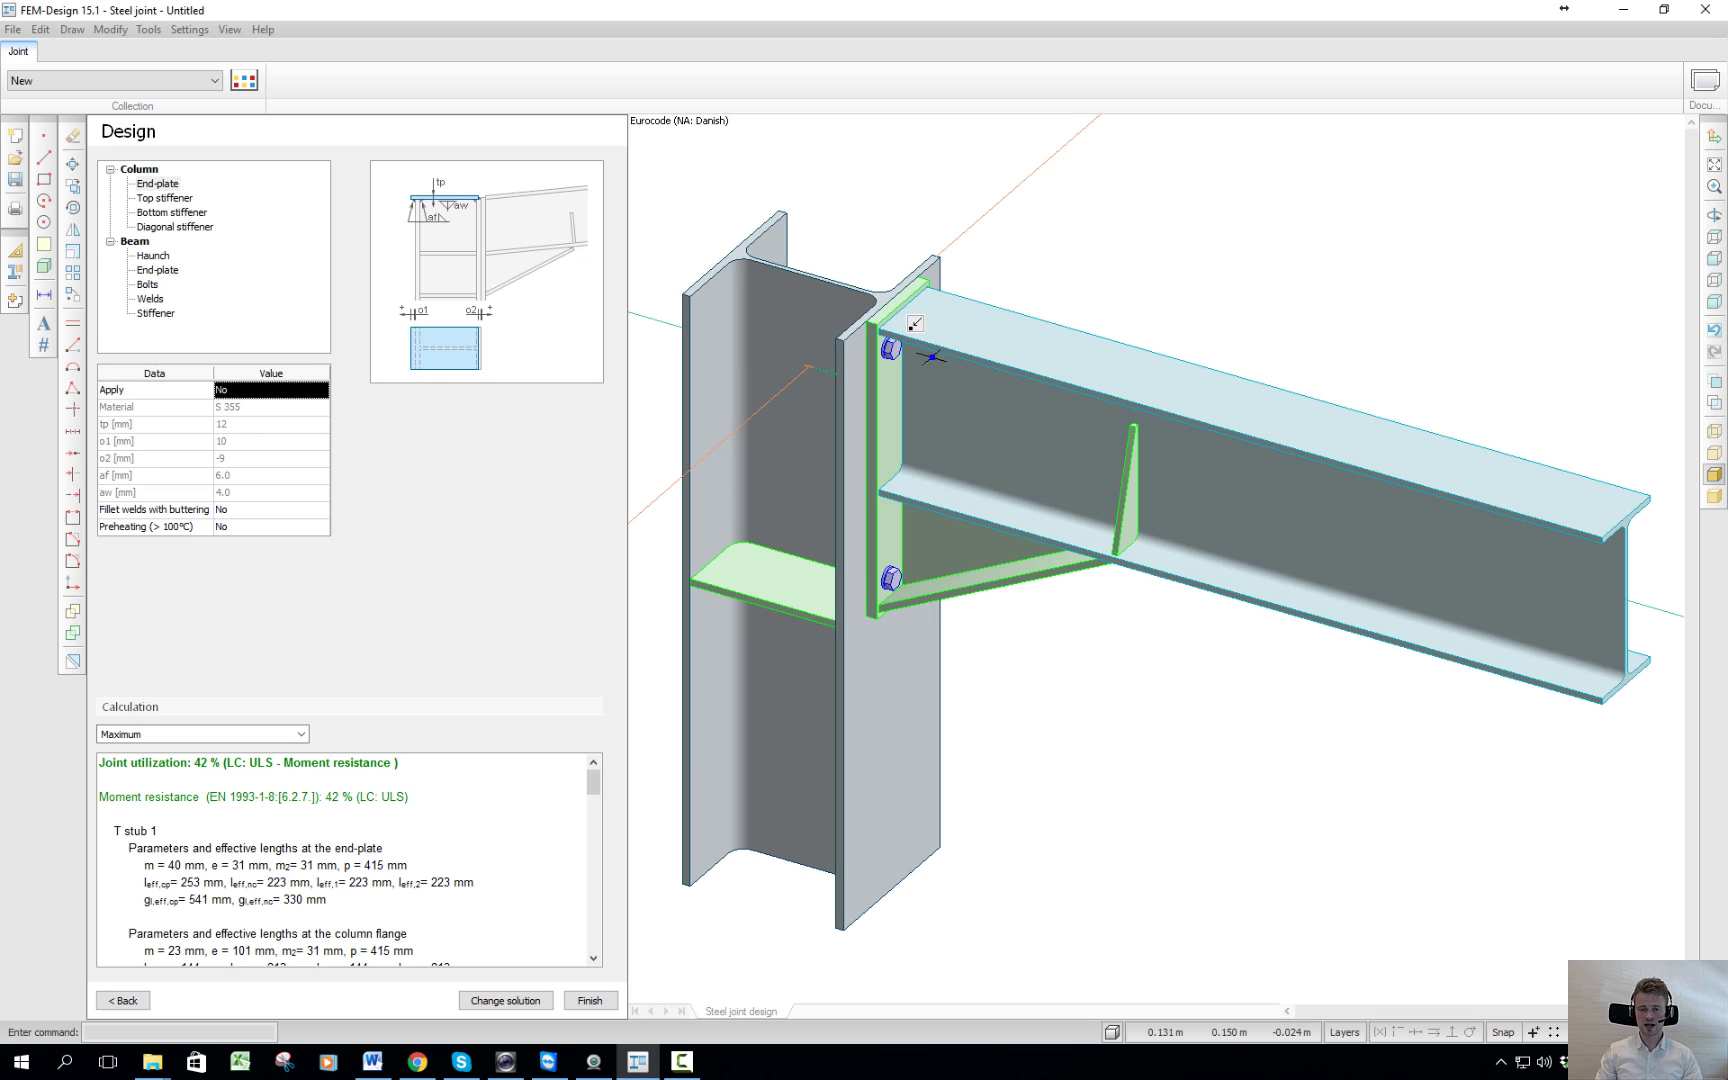
left_click(275, 395)
left_click(262, 421)
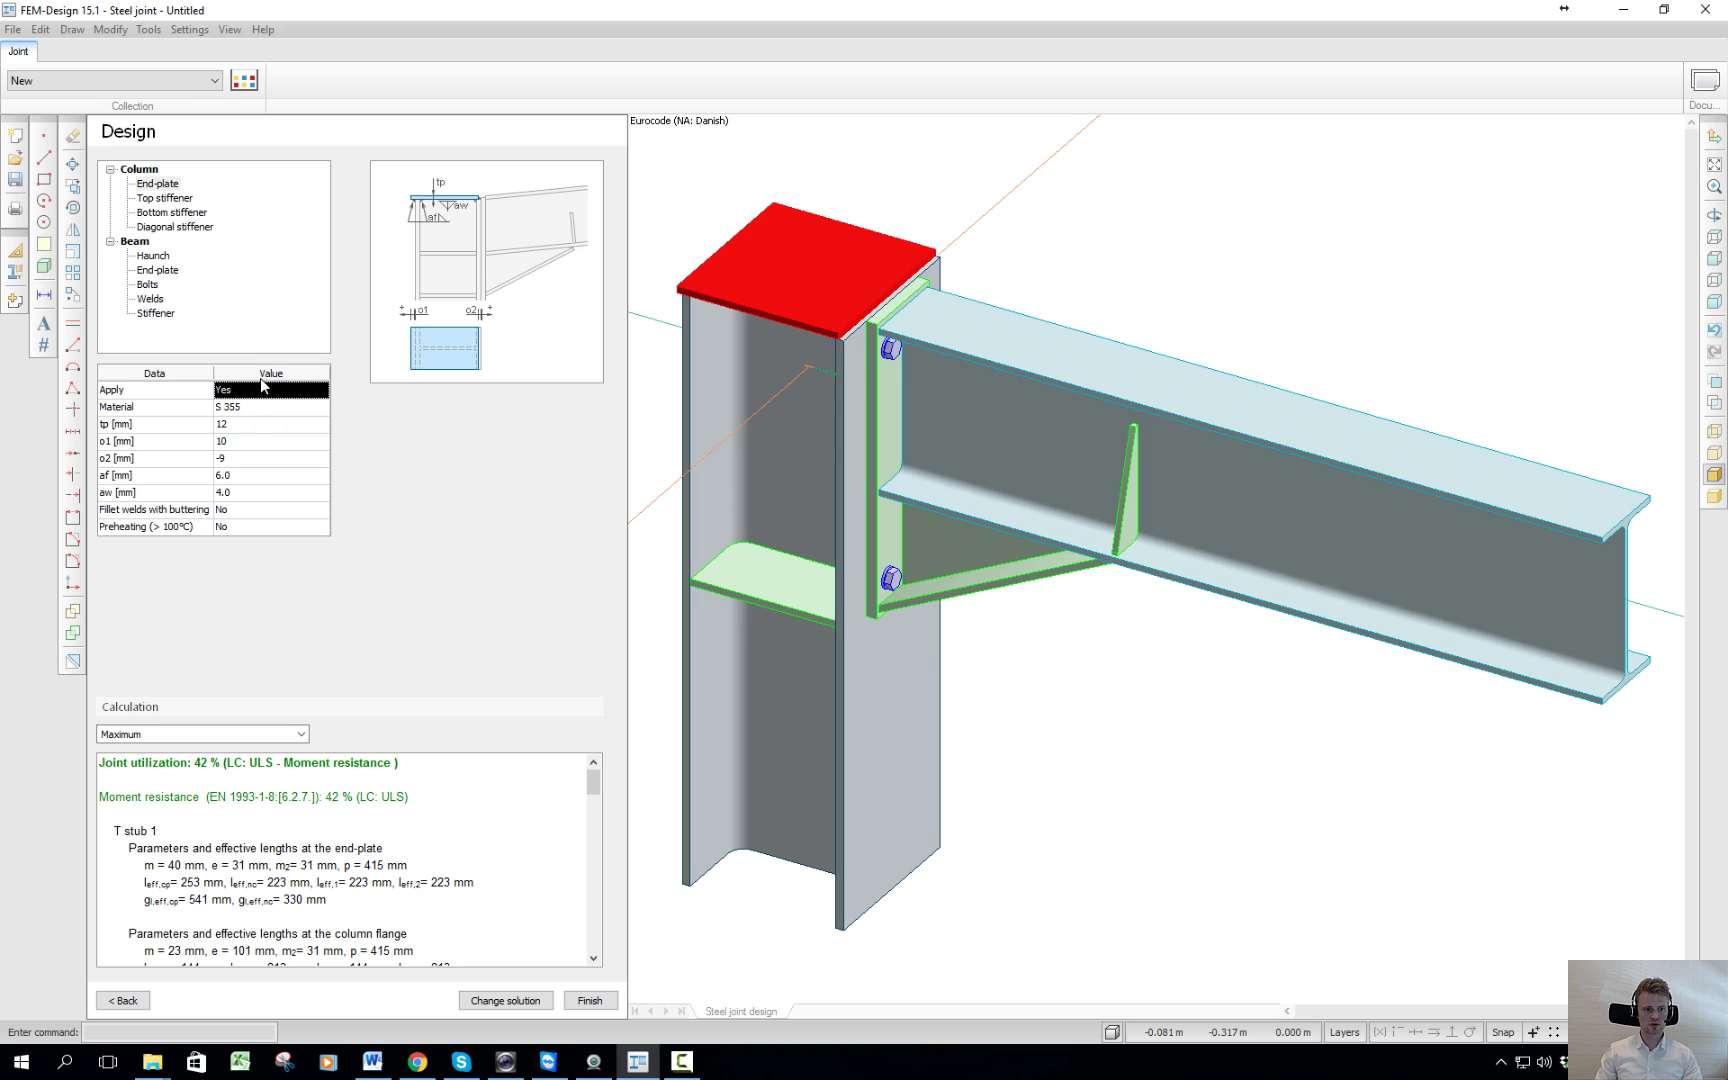
left_click(242, 410)
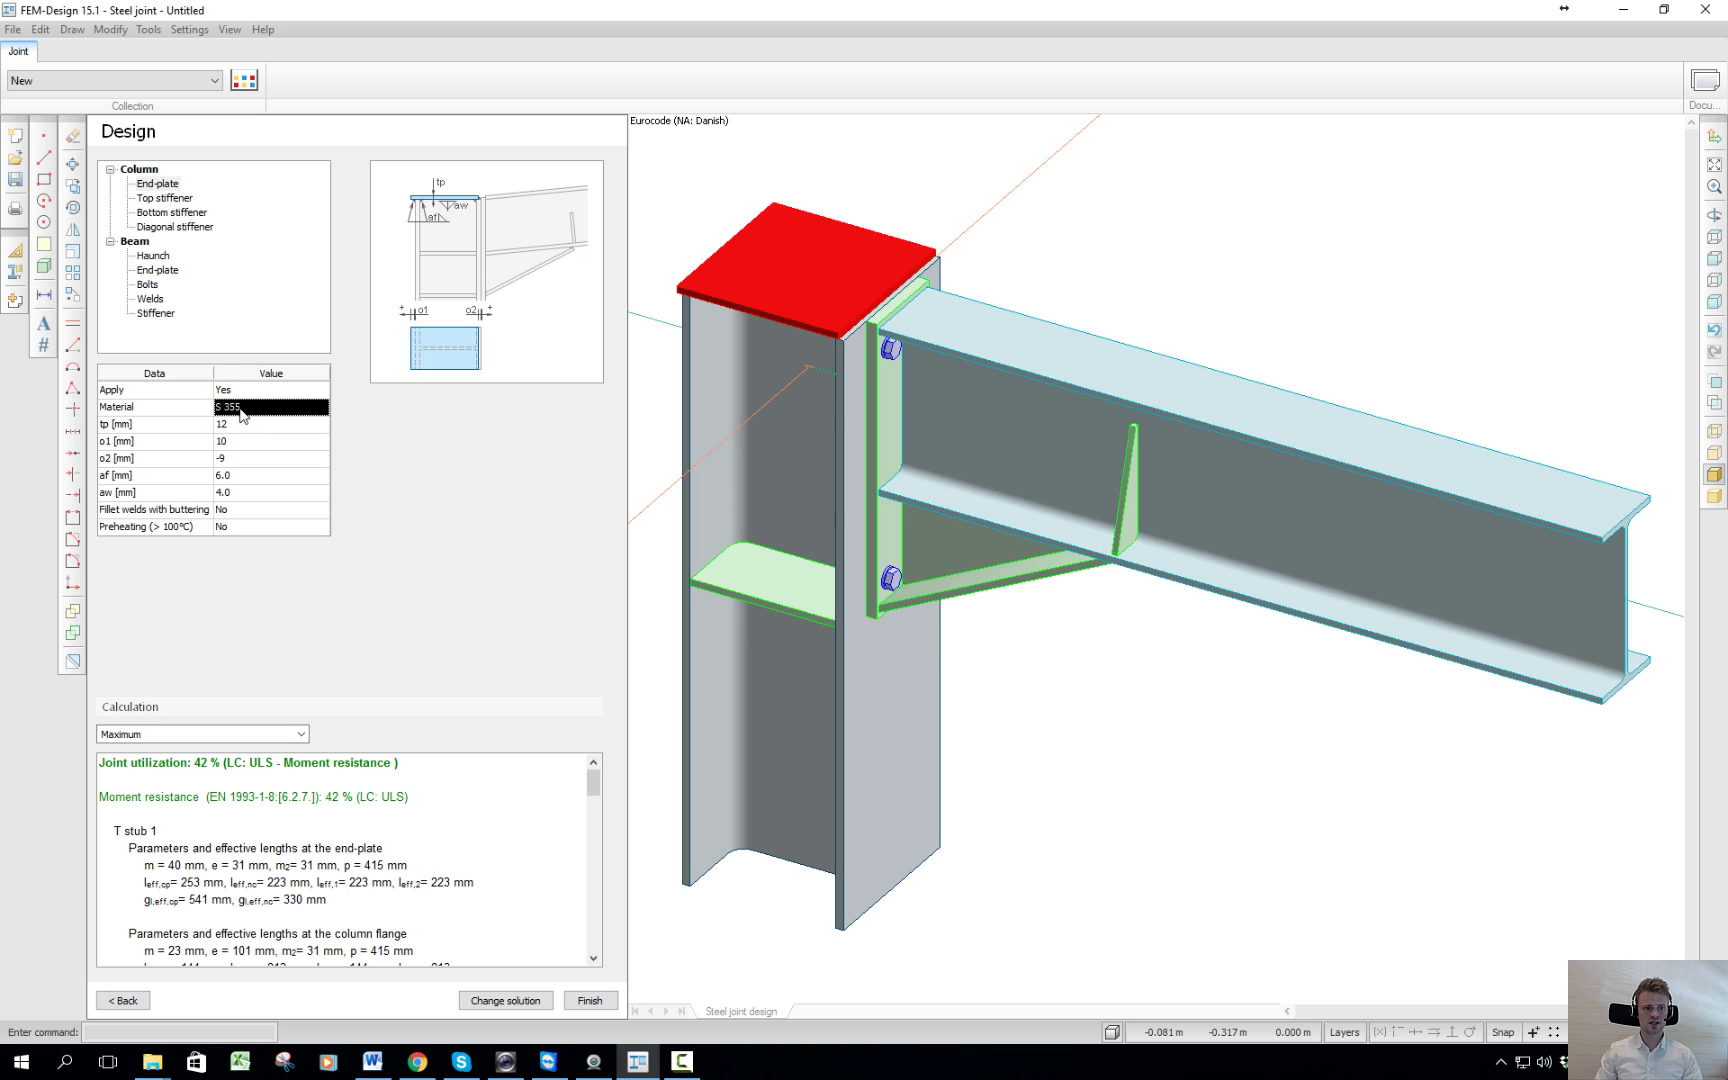
left_click(244, 424)
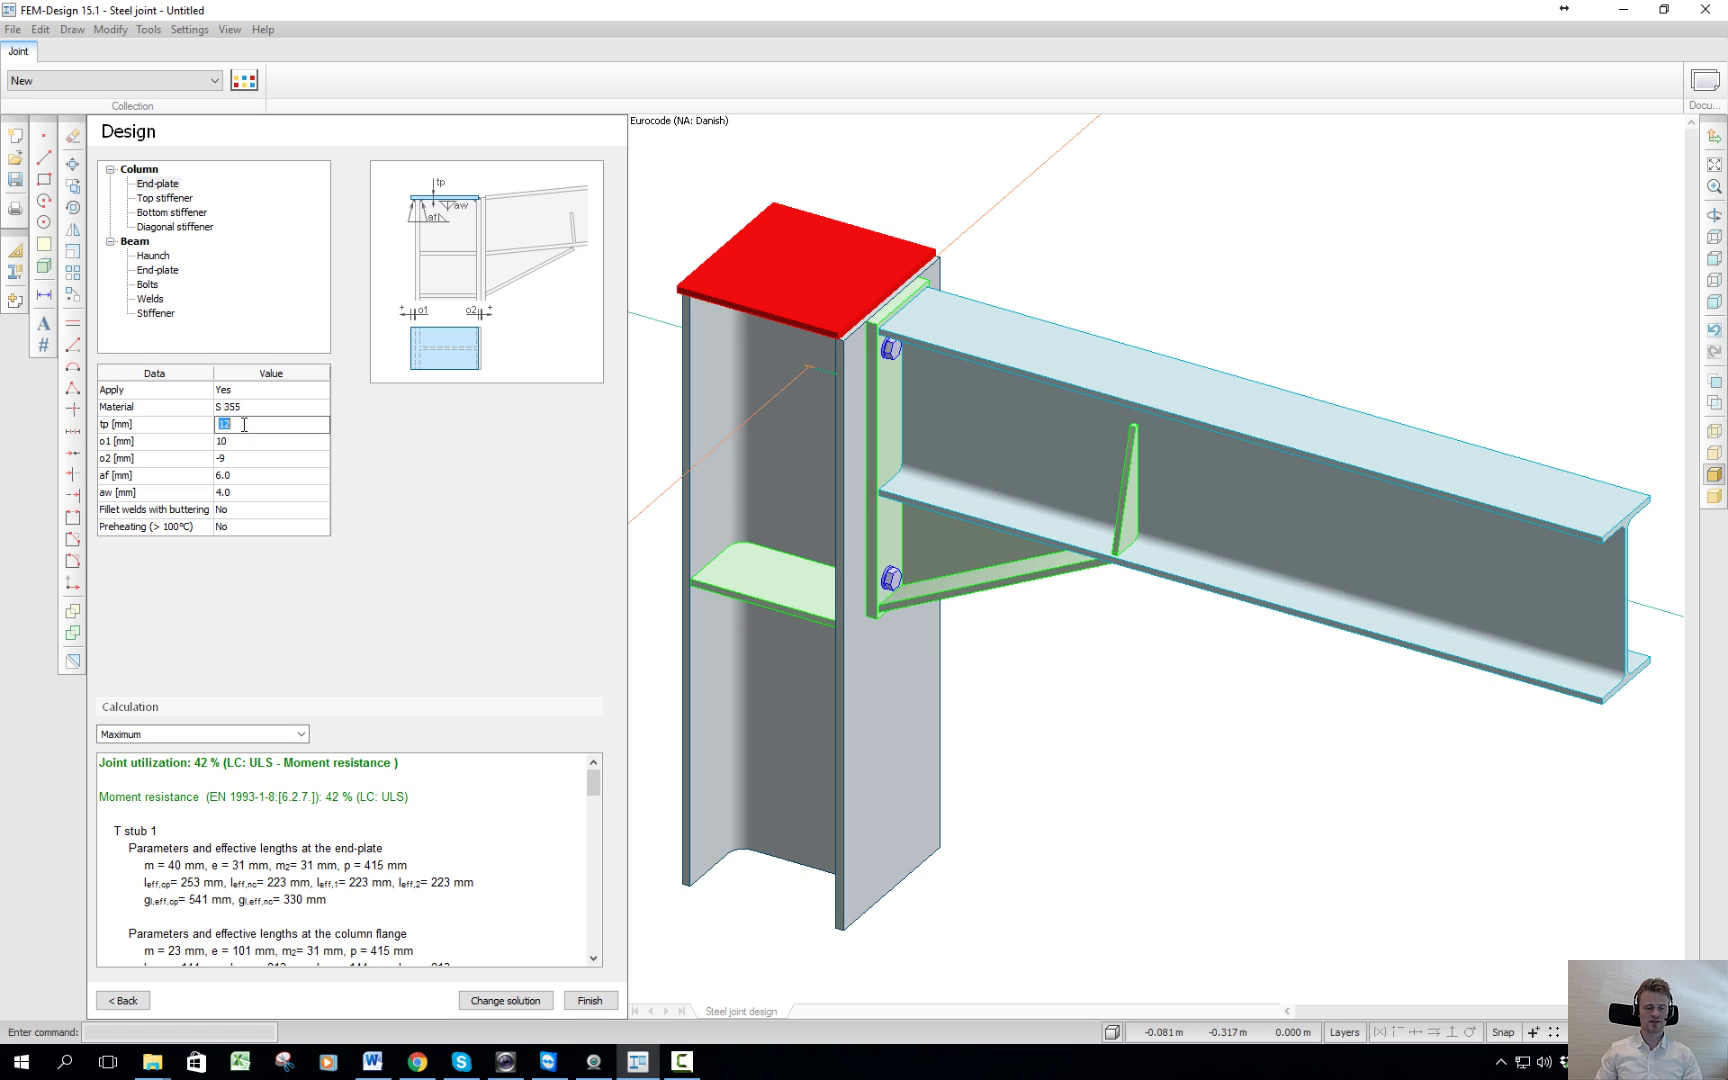
key("Return")
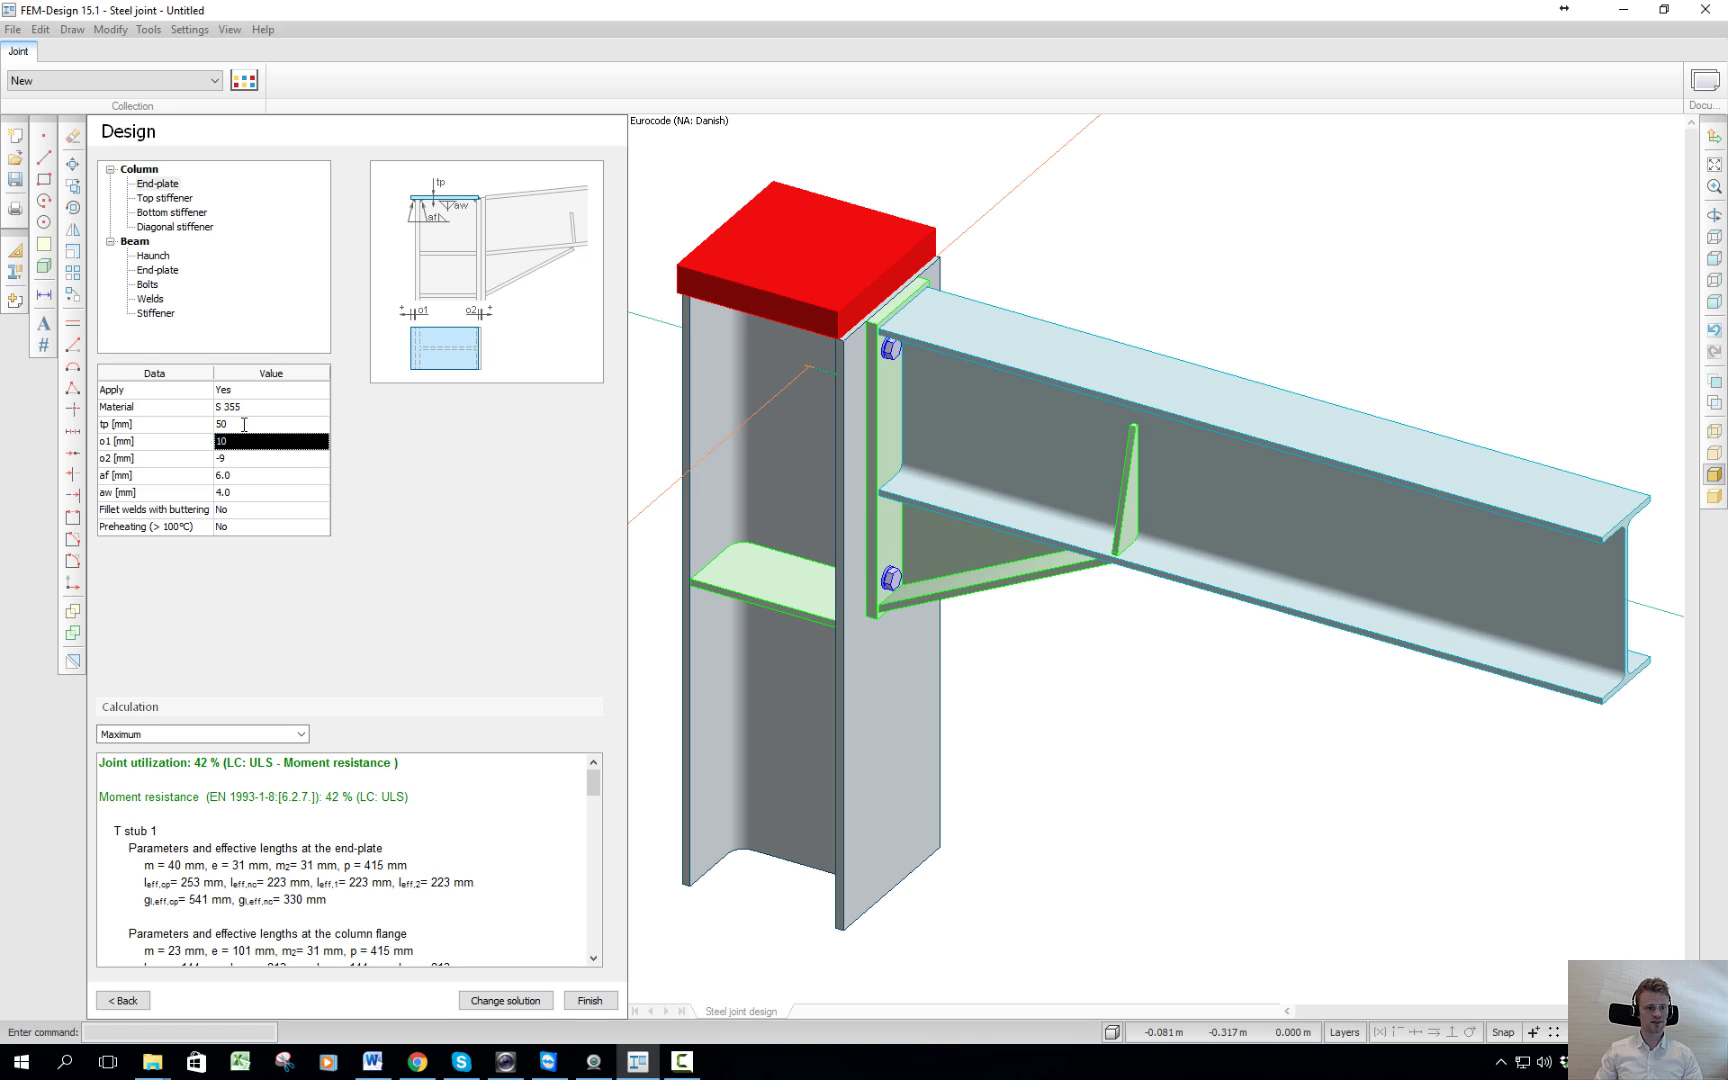
left_click(244, 424)
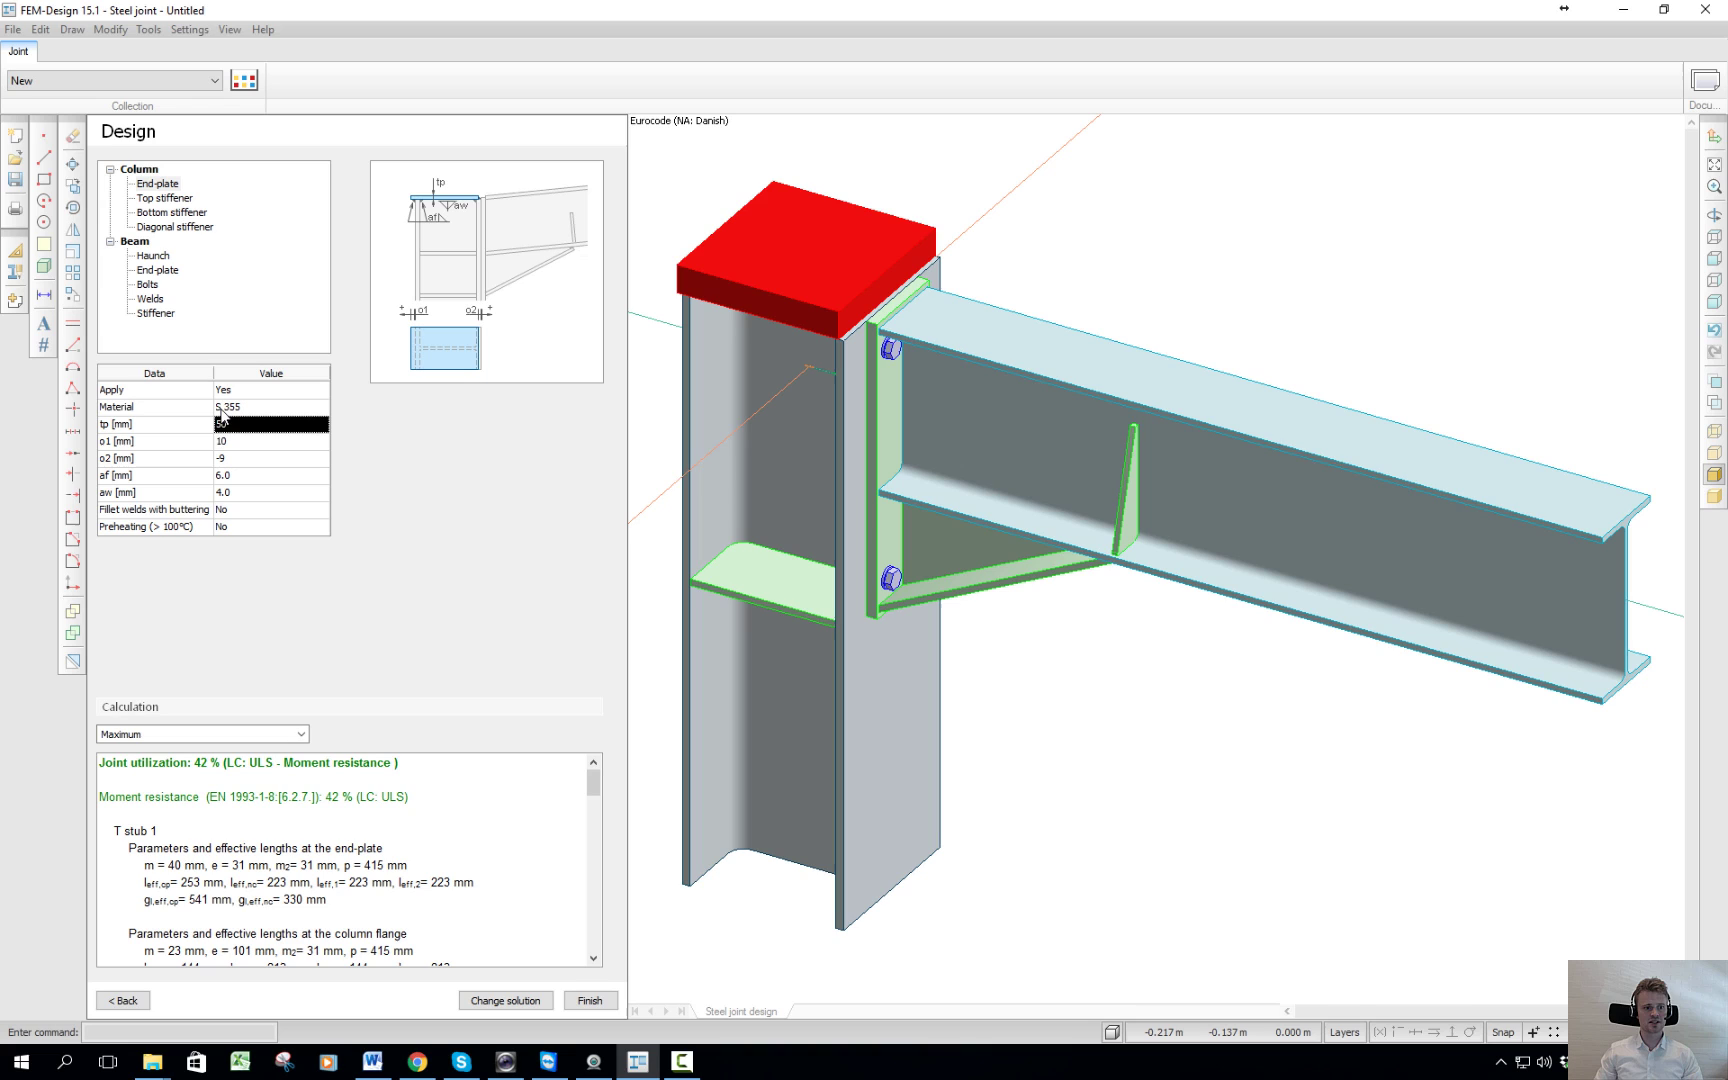
type("12")
key("Return")
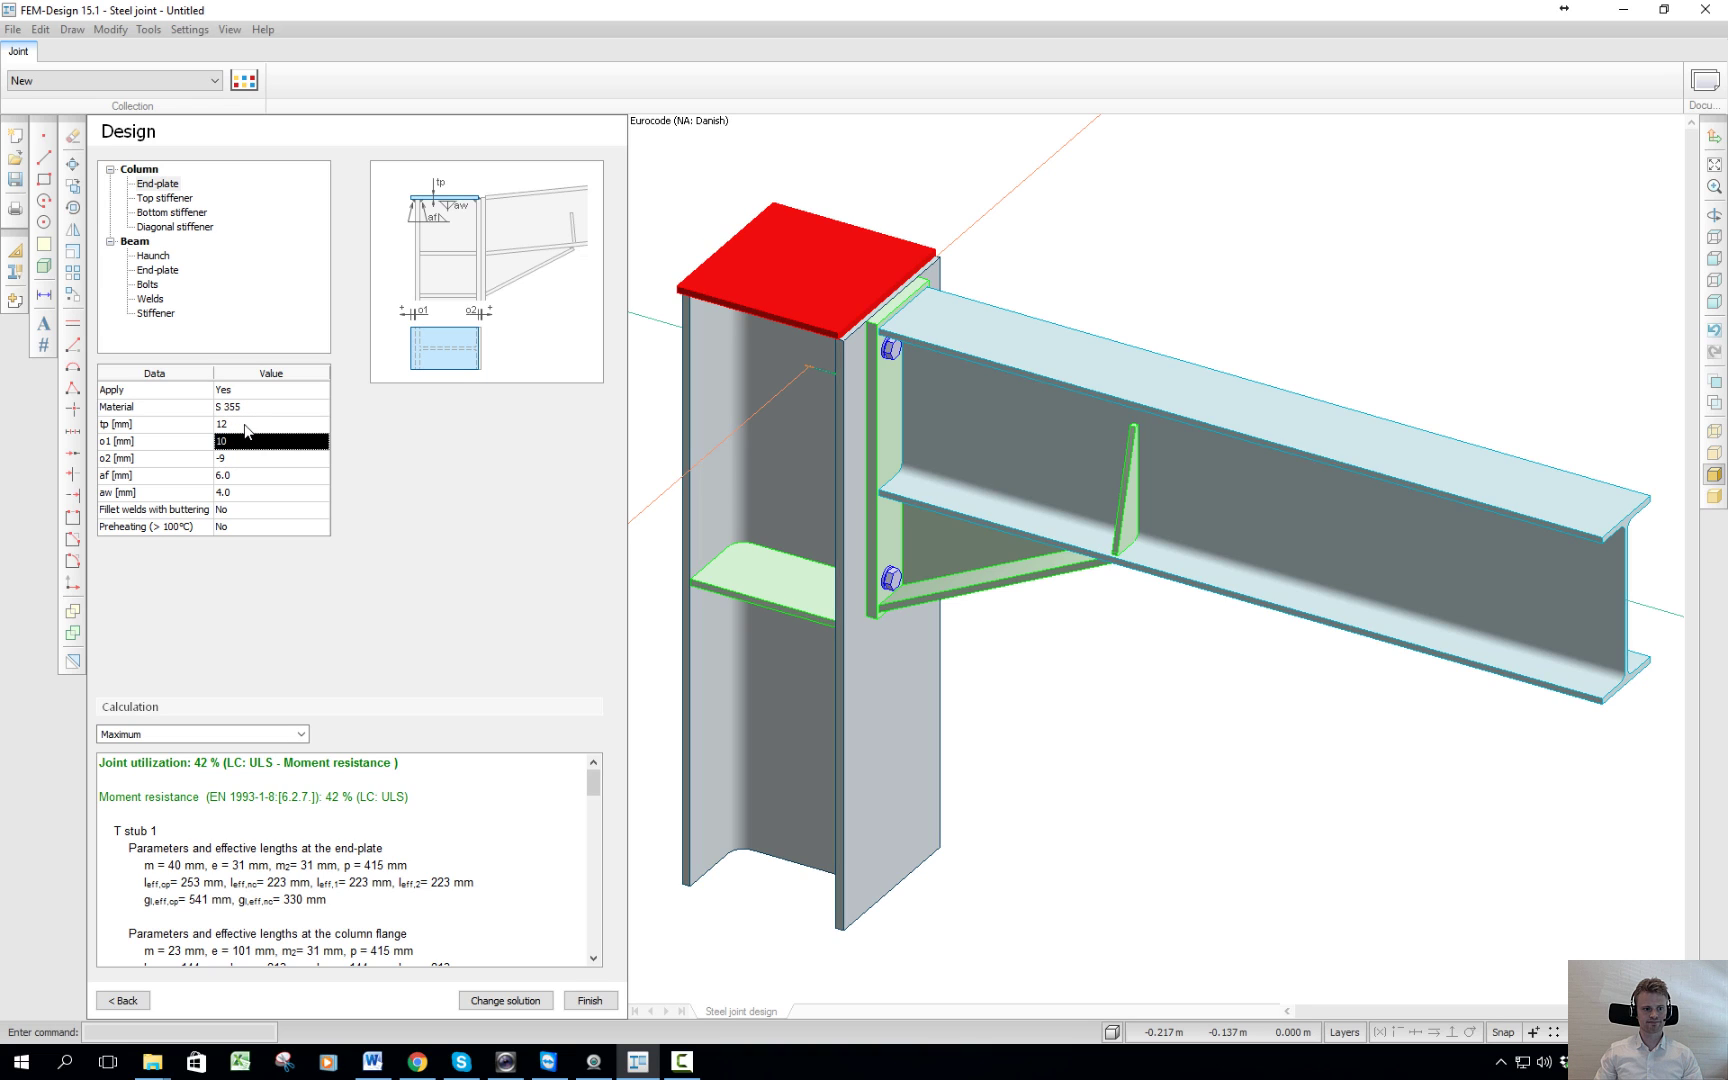
left_click(168, 201)
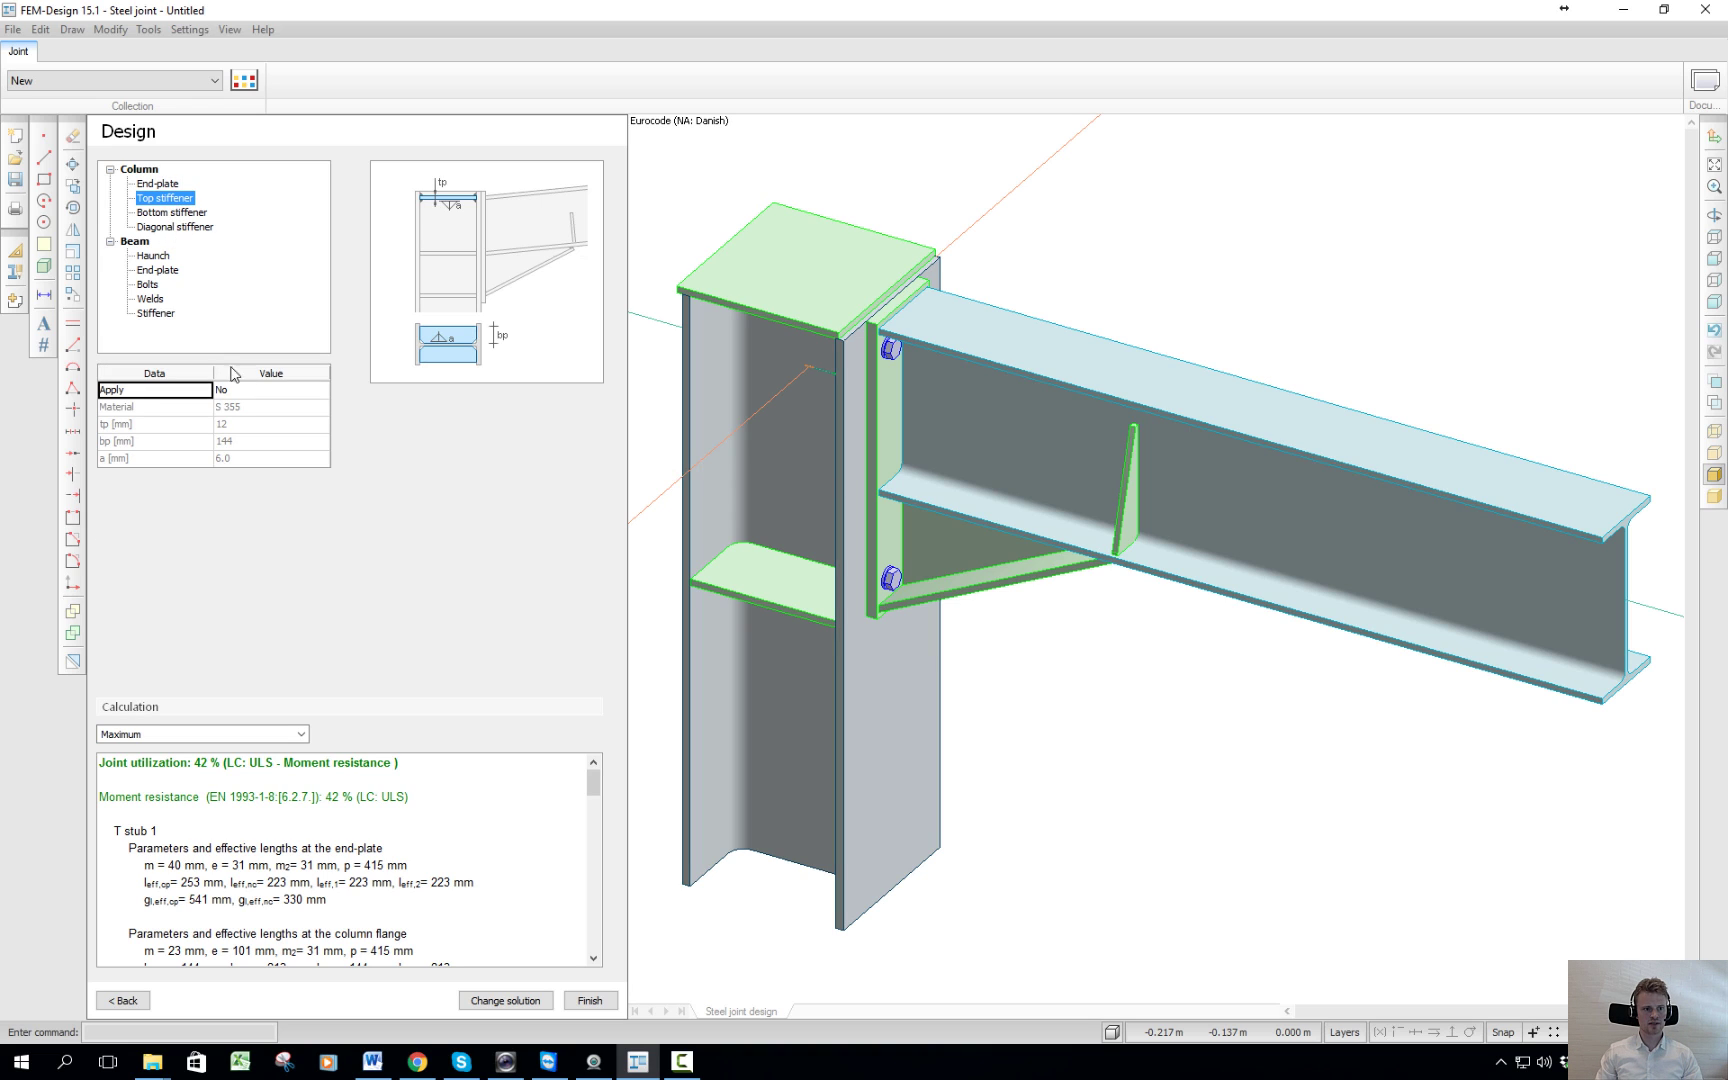
left_click(250, 390)
left_click(250, 415)
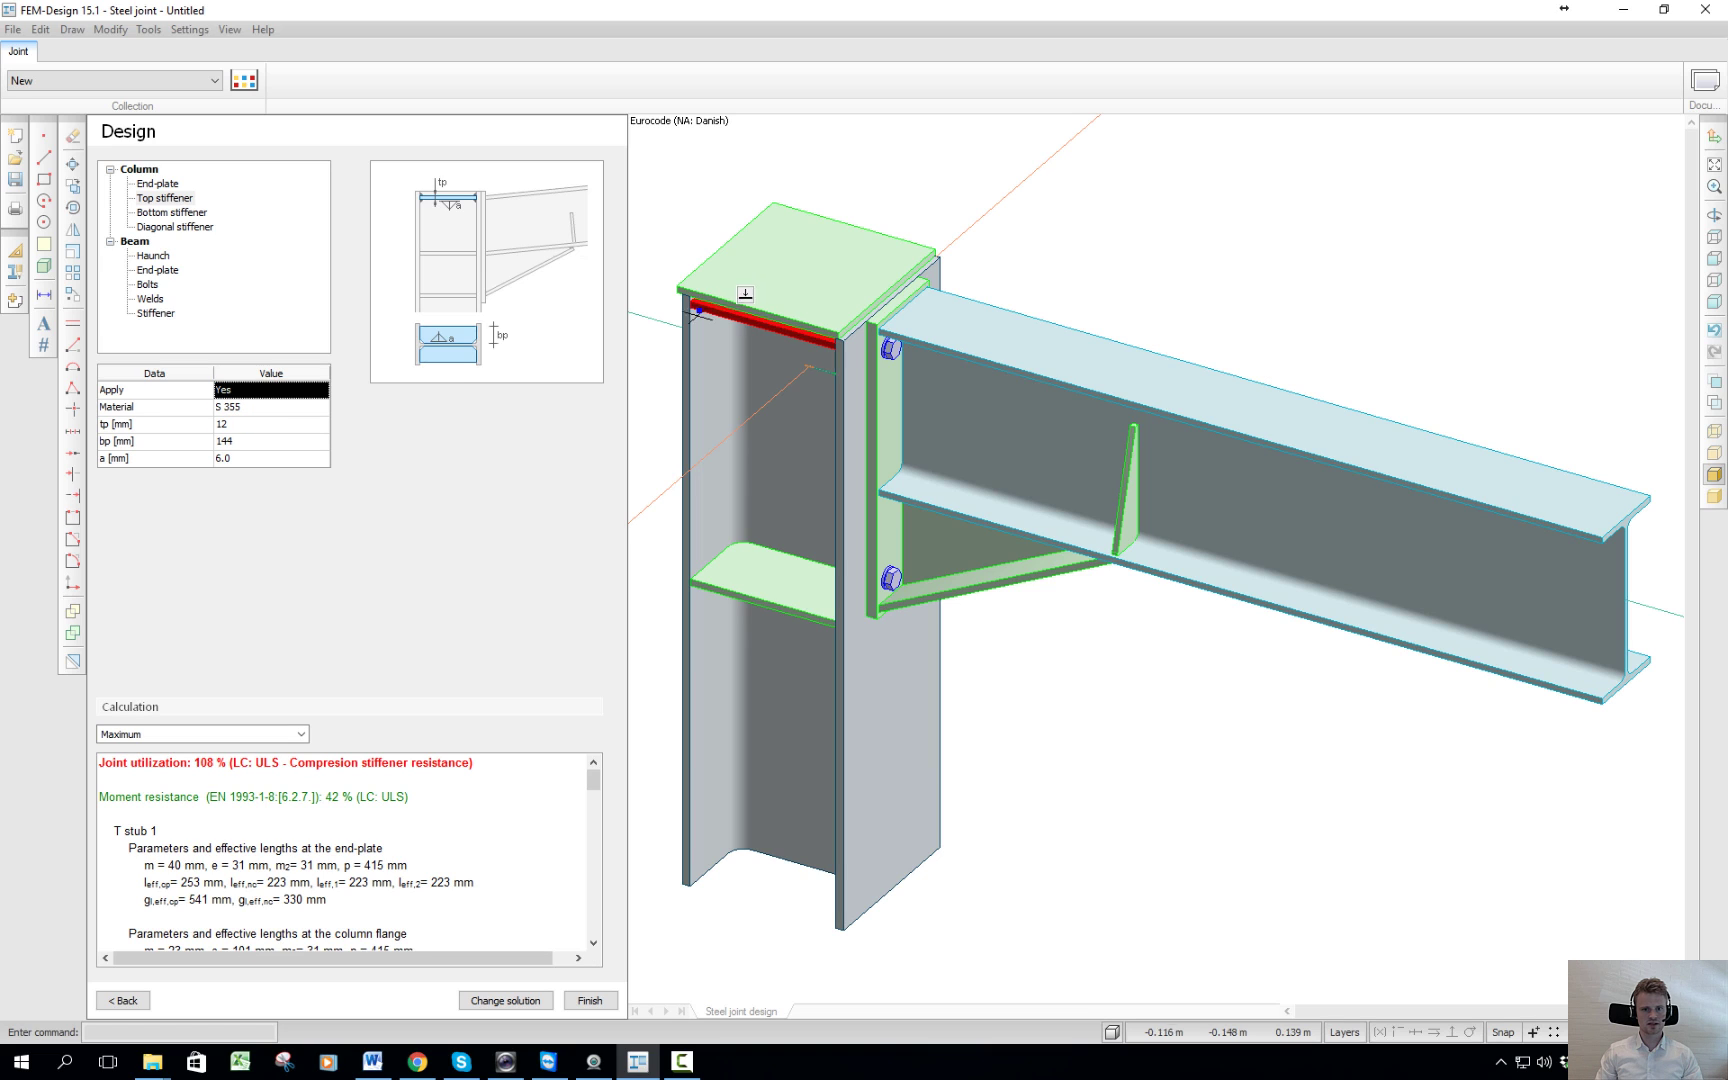
left_click(278, 391)
left_click(255, 423)
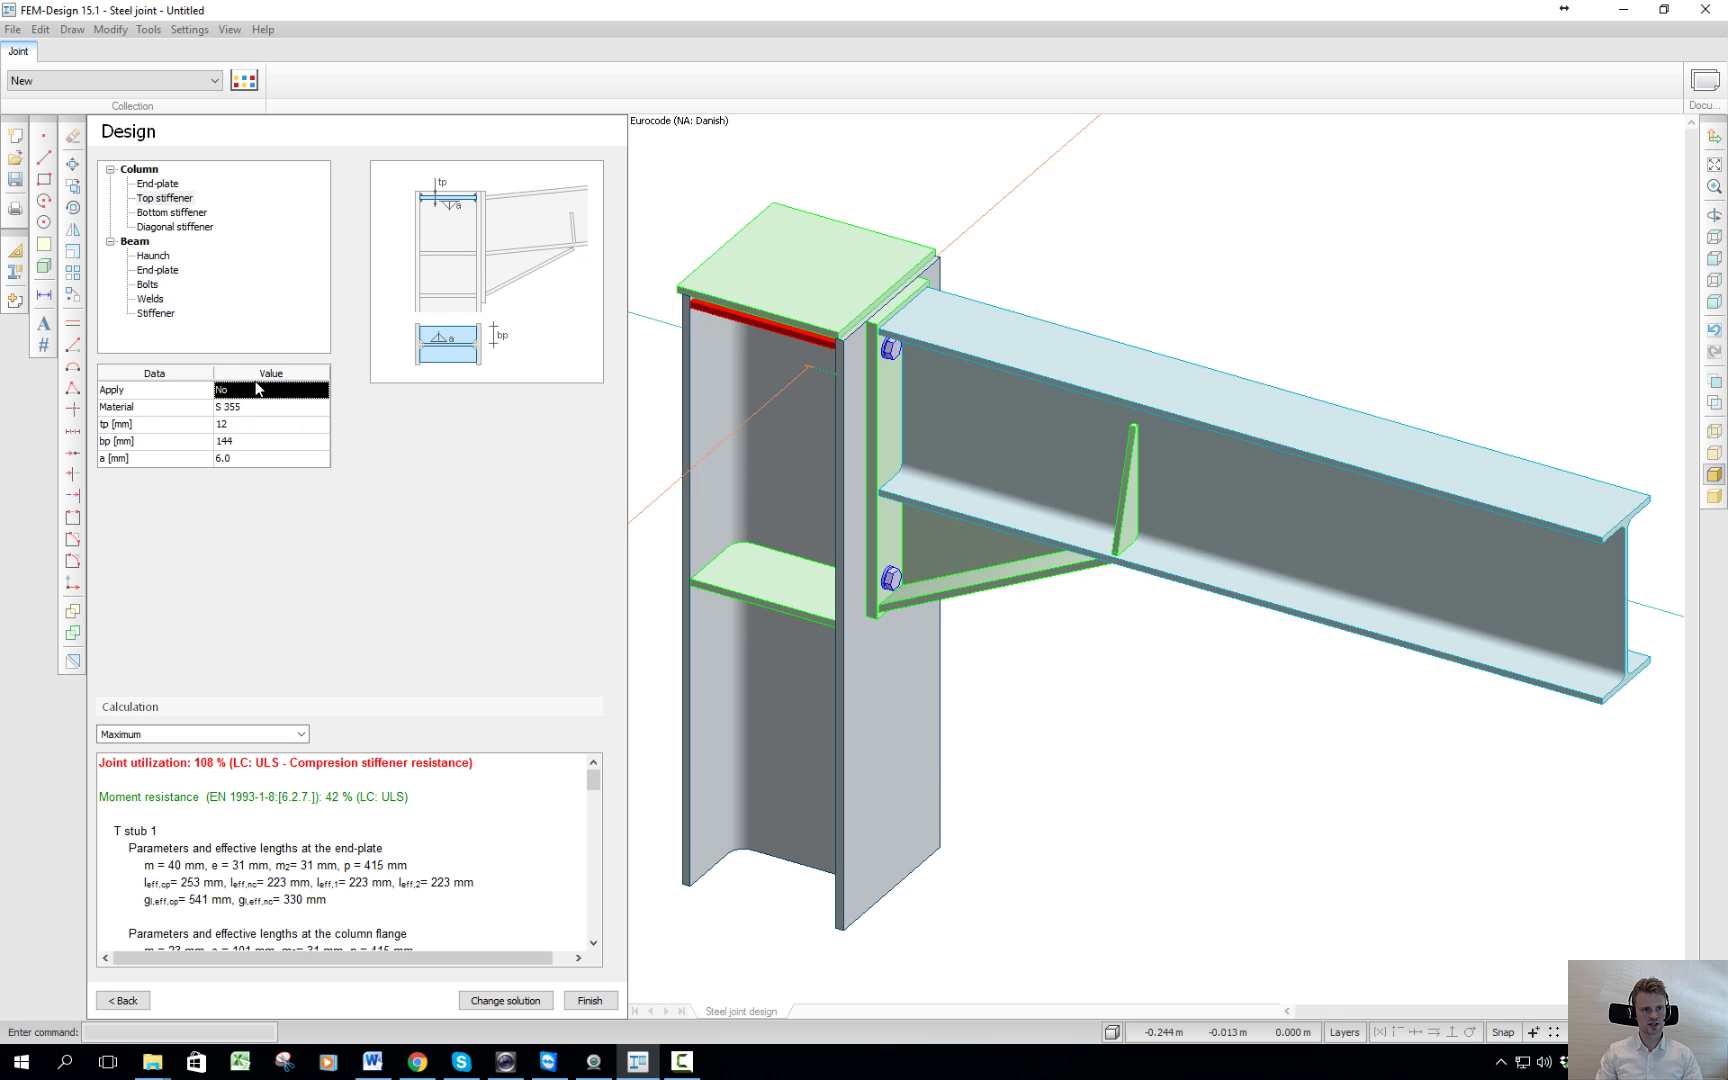
left_click(180, 213)
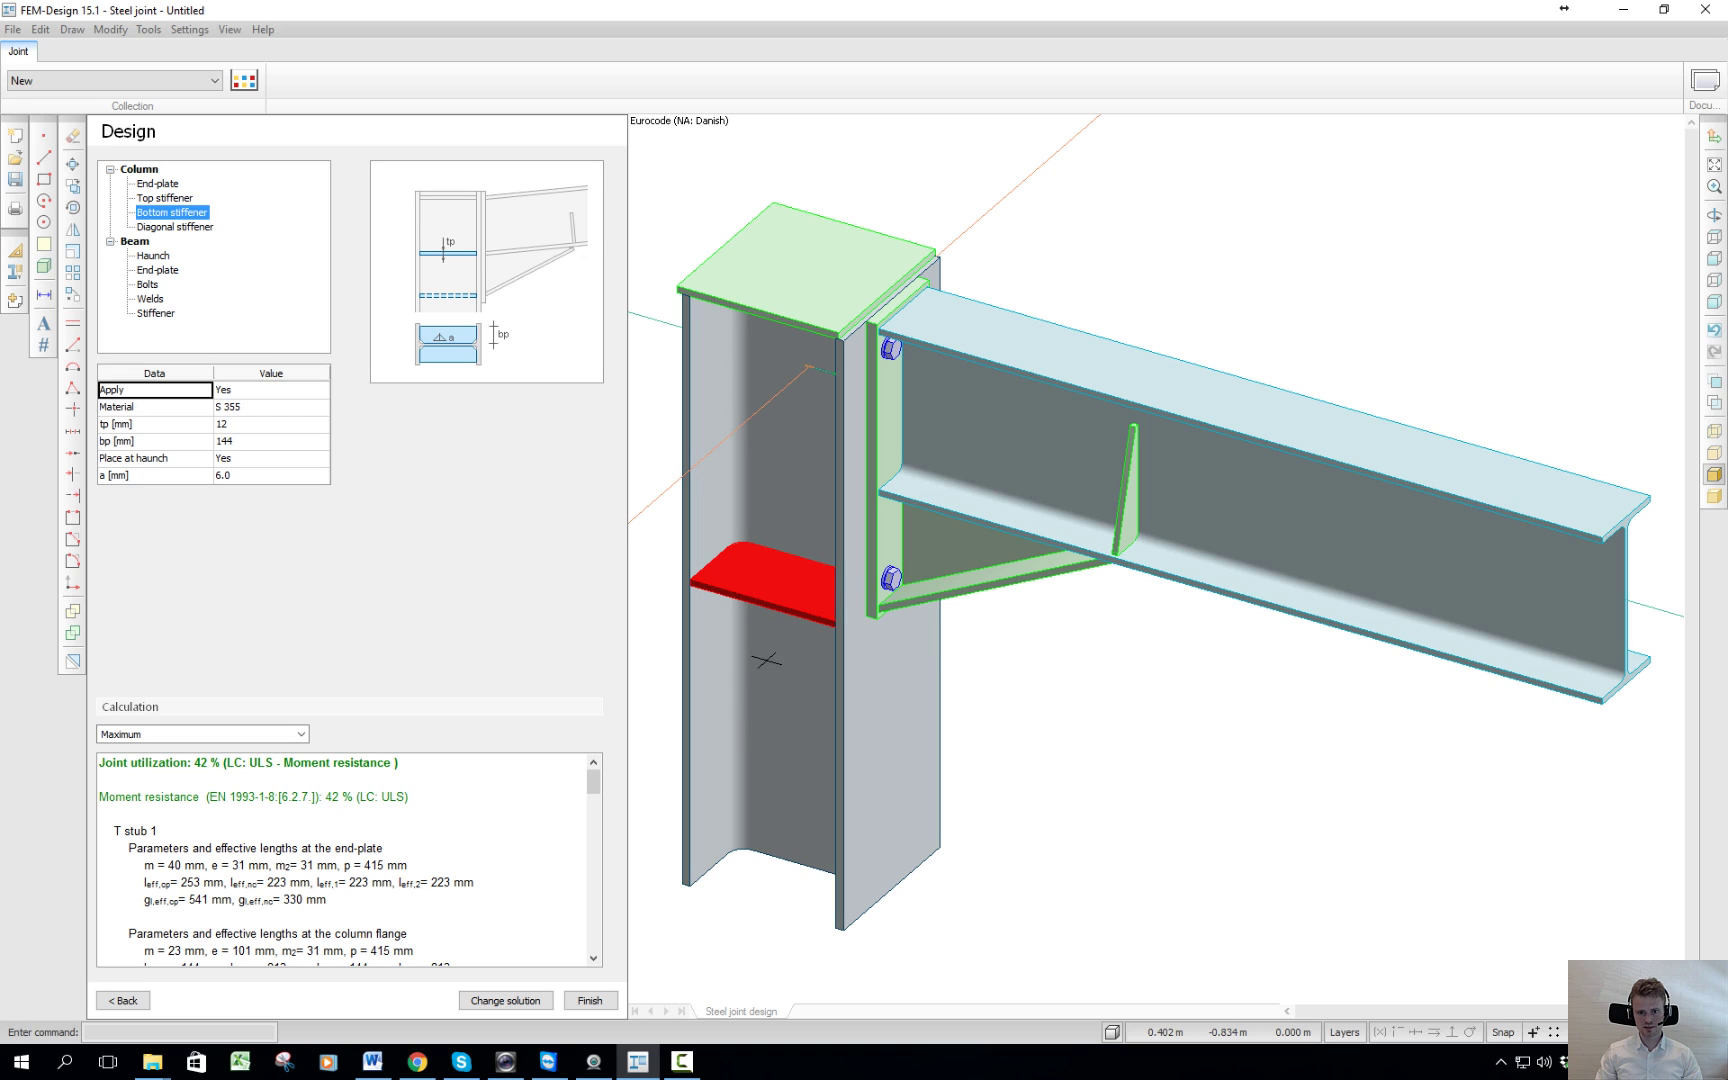
left_click(263, 393)
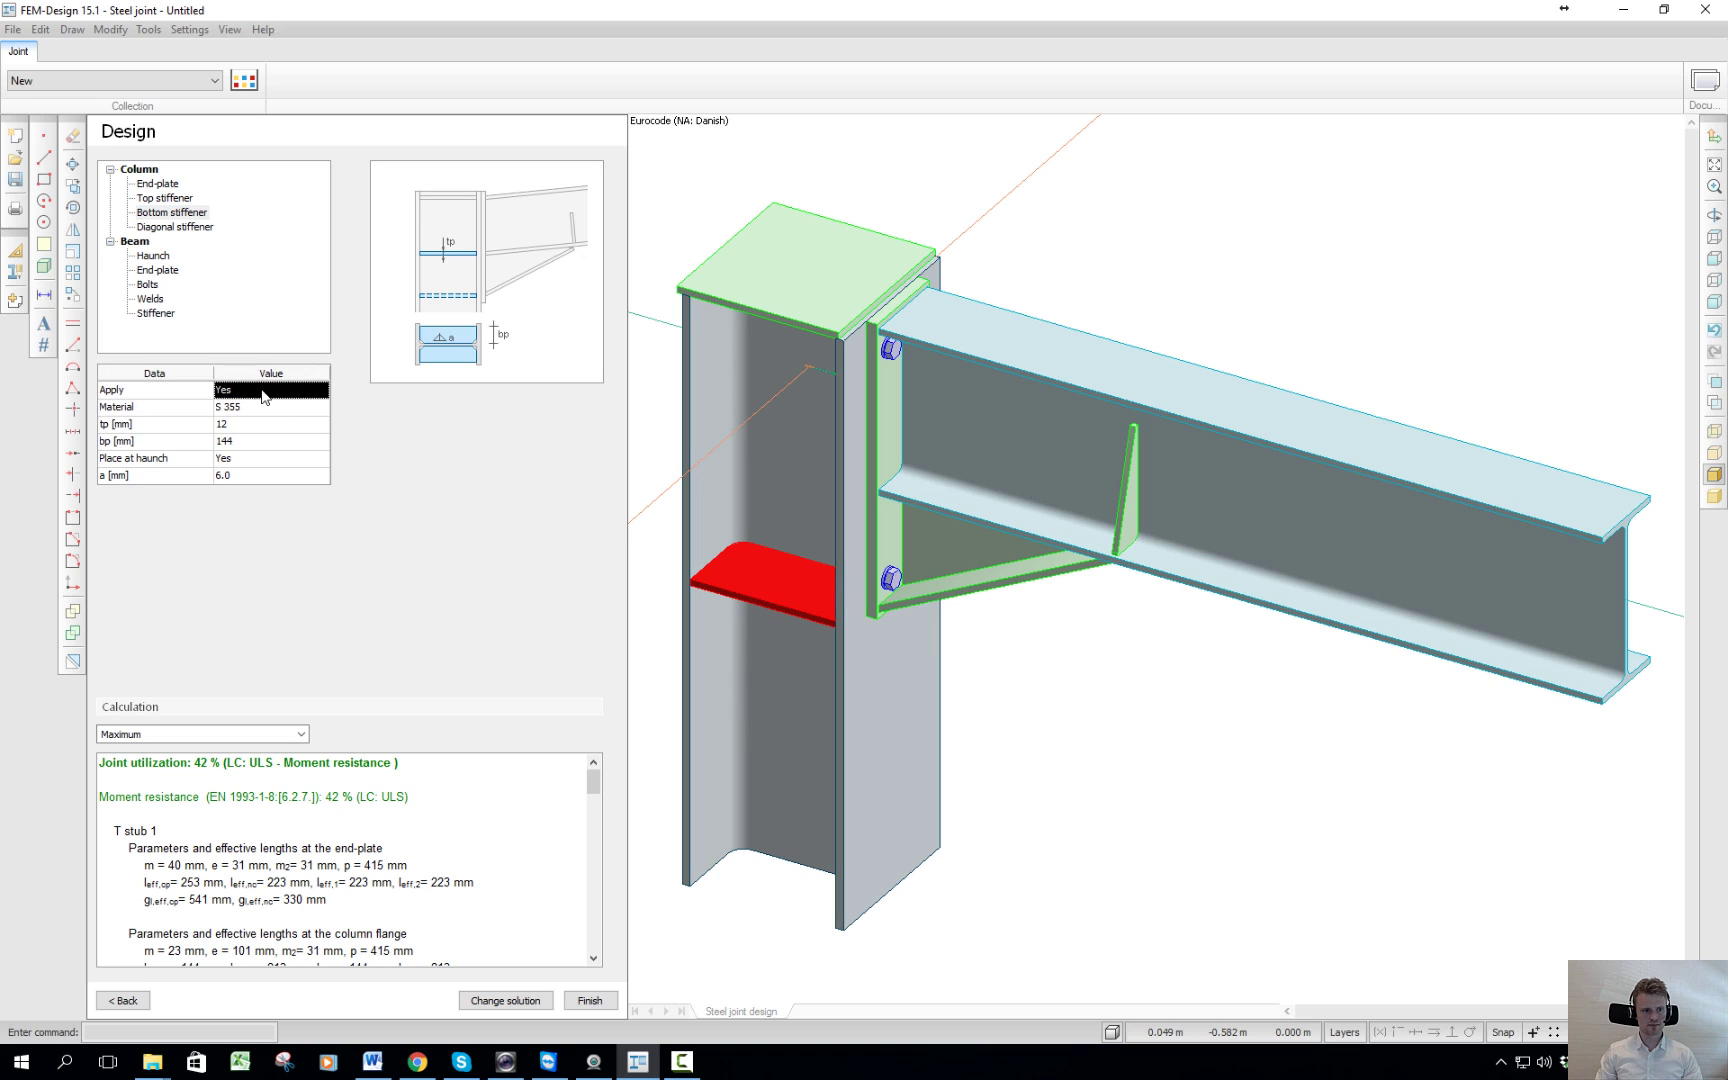
left_click(247, 425)
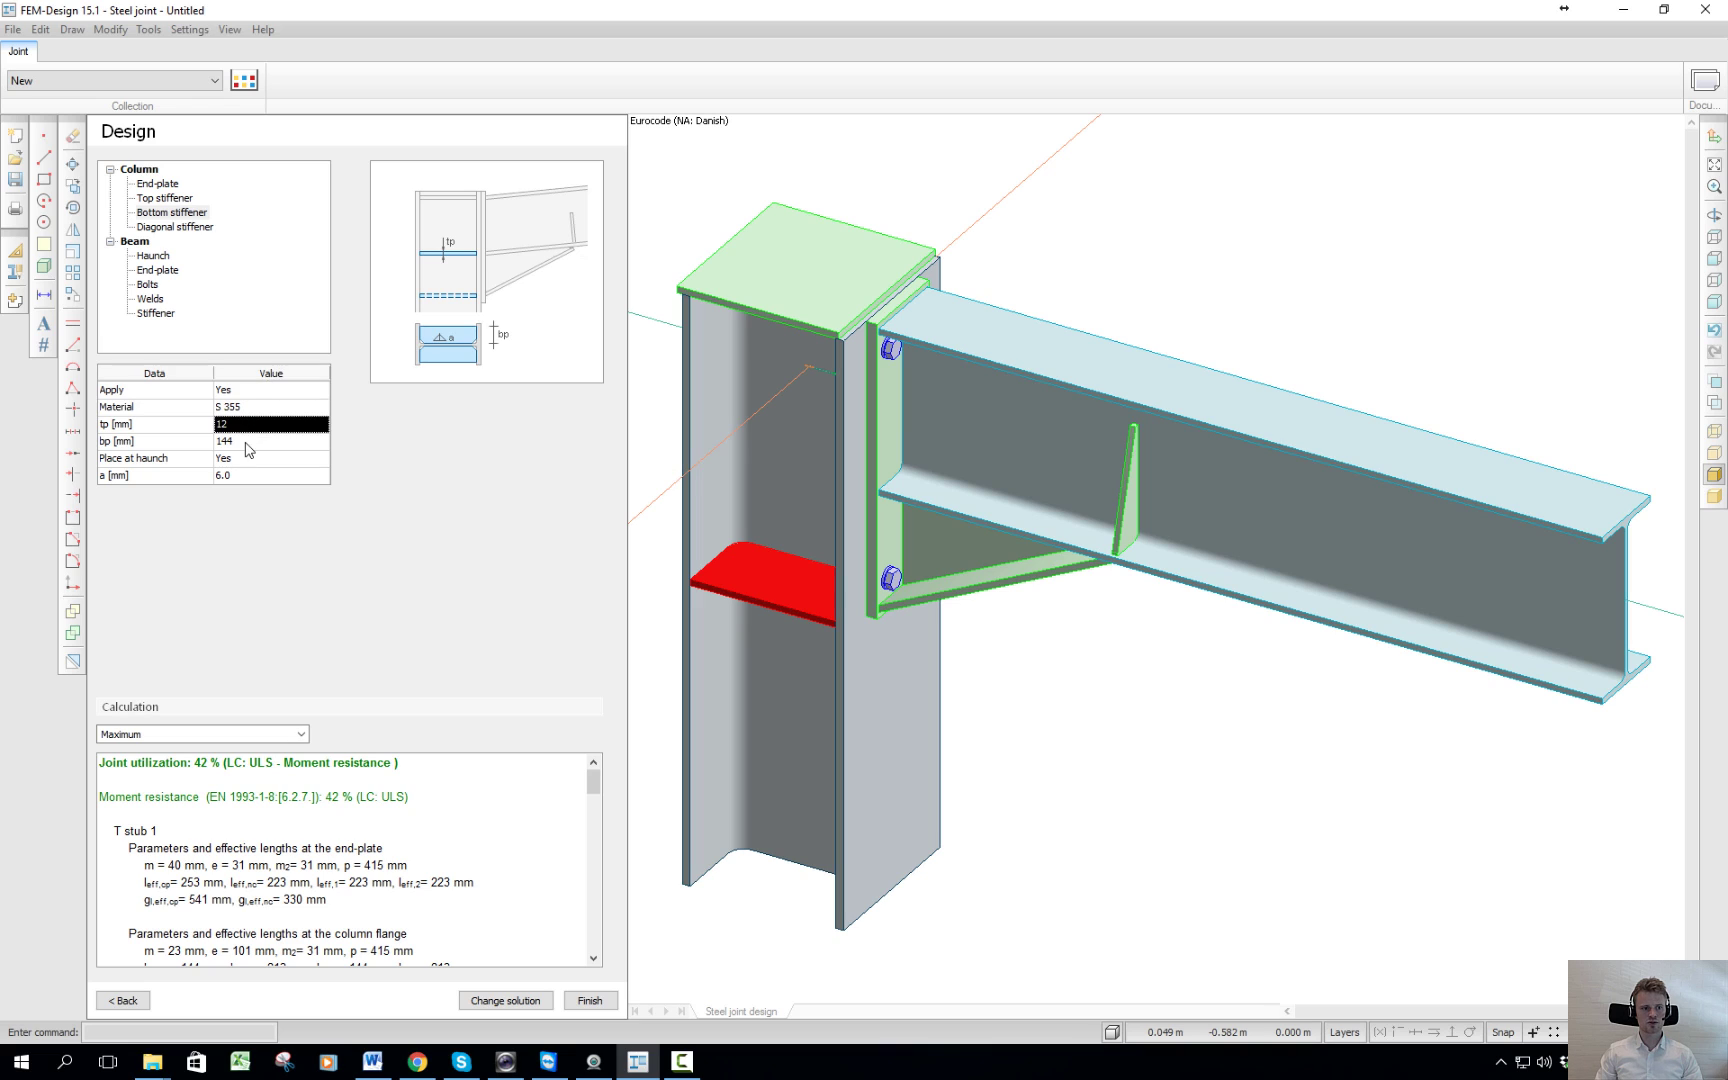
left_click(246, 443)
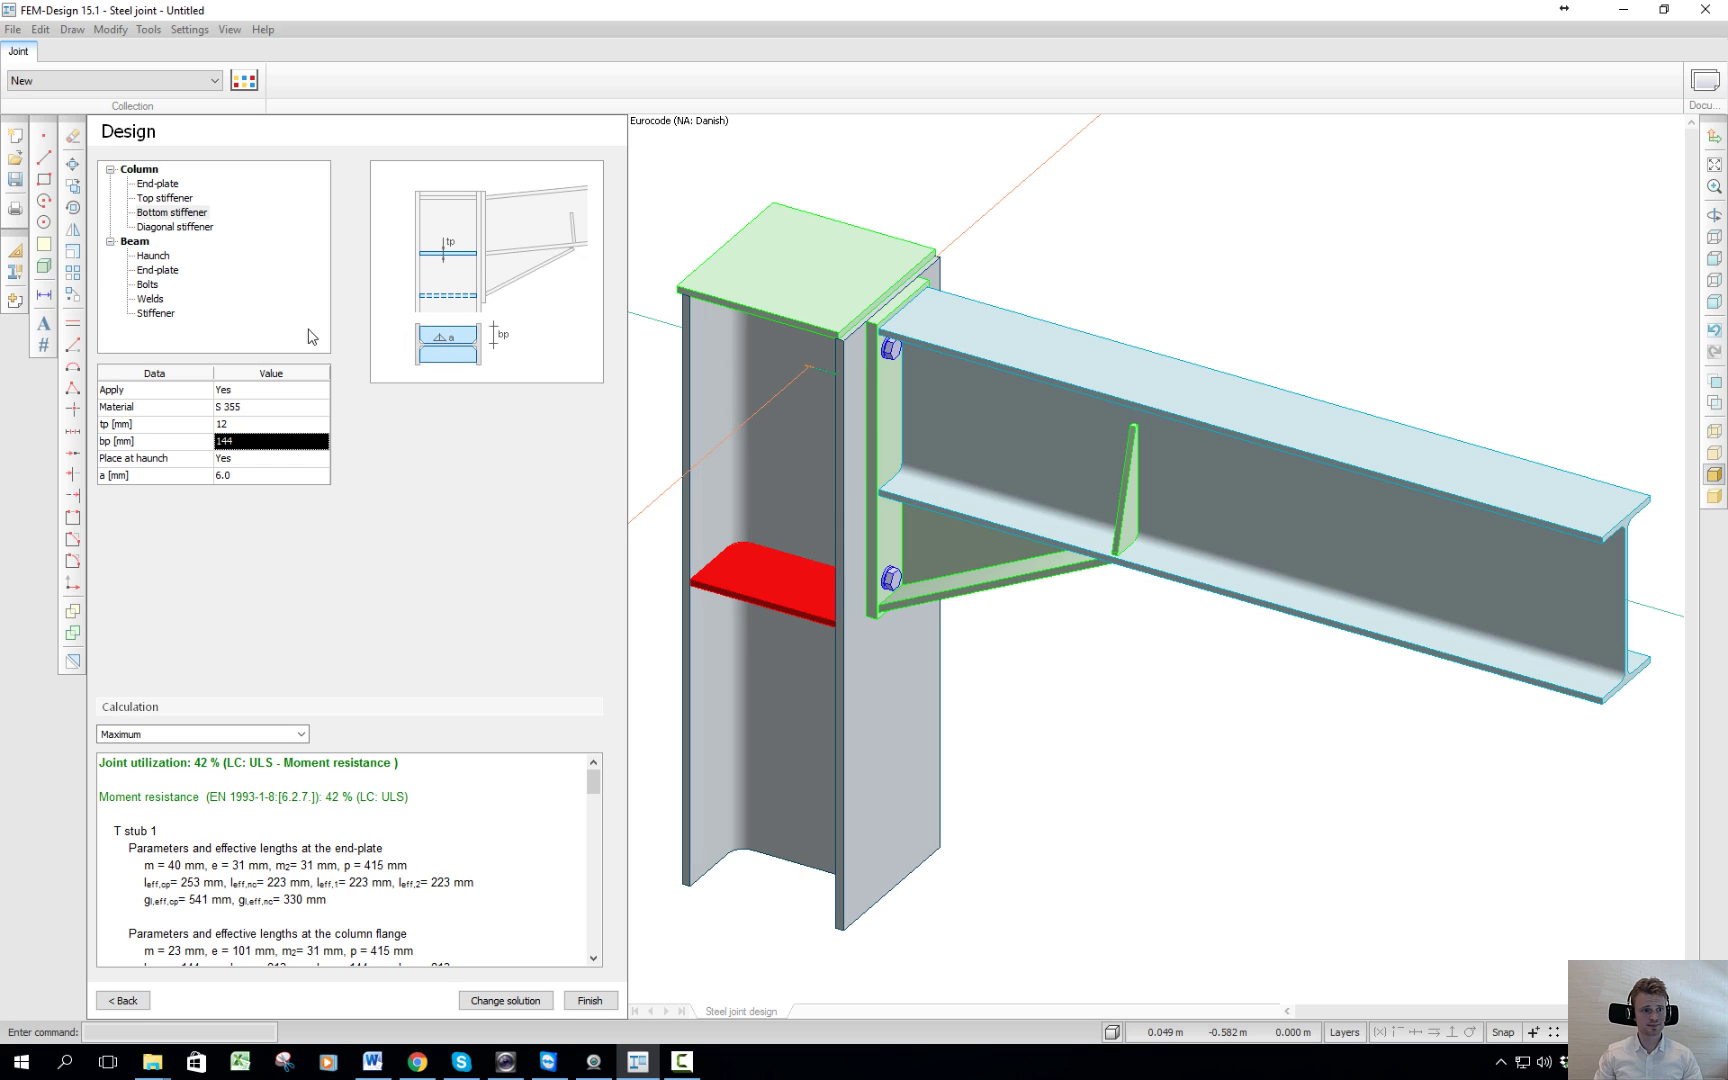
left_click(168, 229)
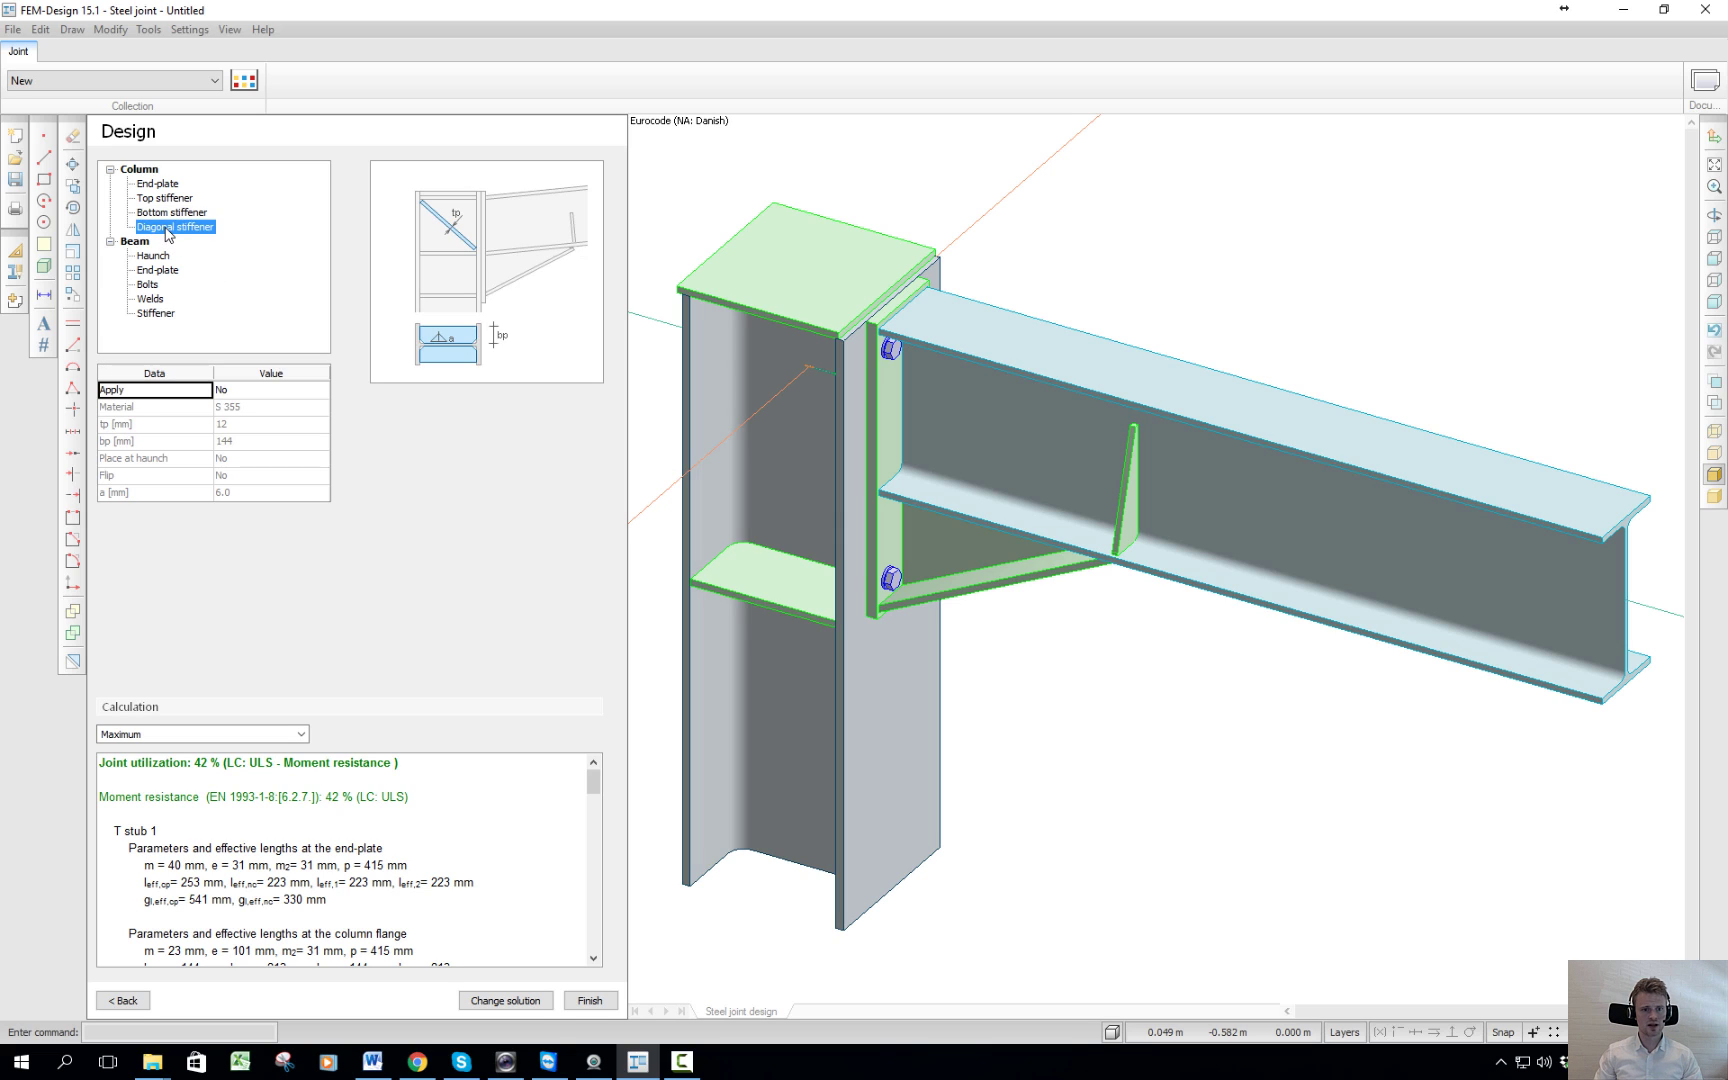
left_click(252, 394)
left_click(254, 419)
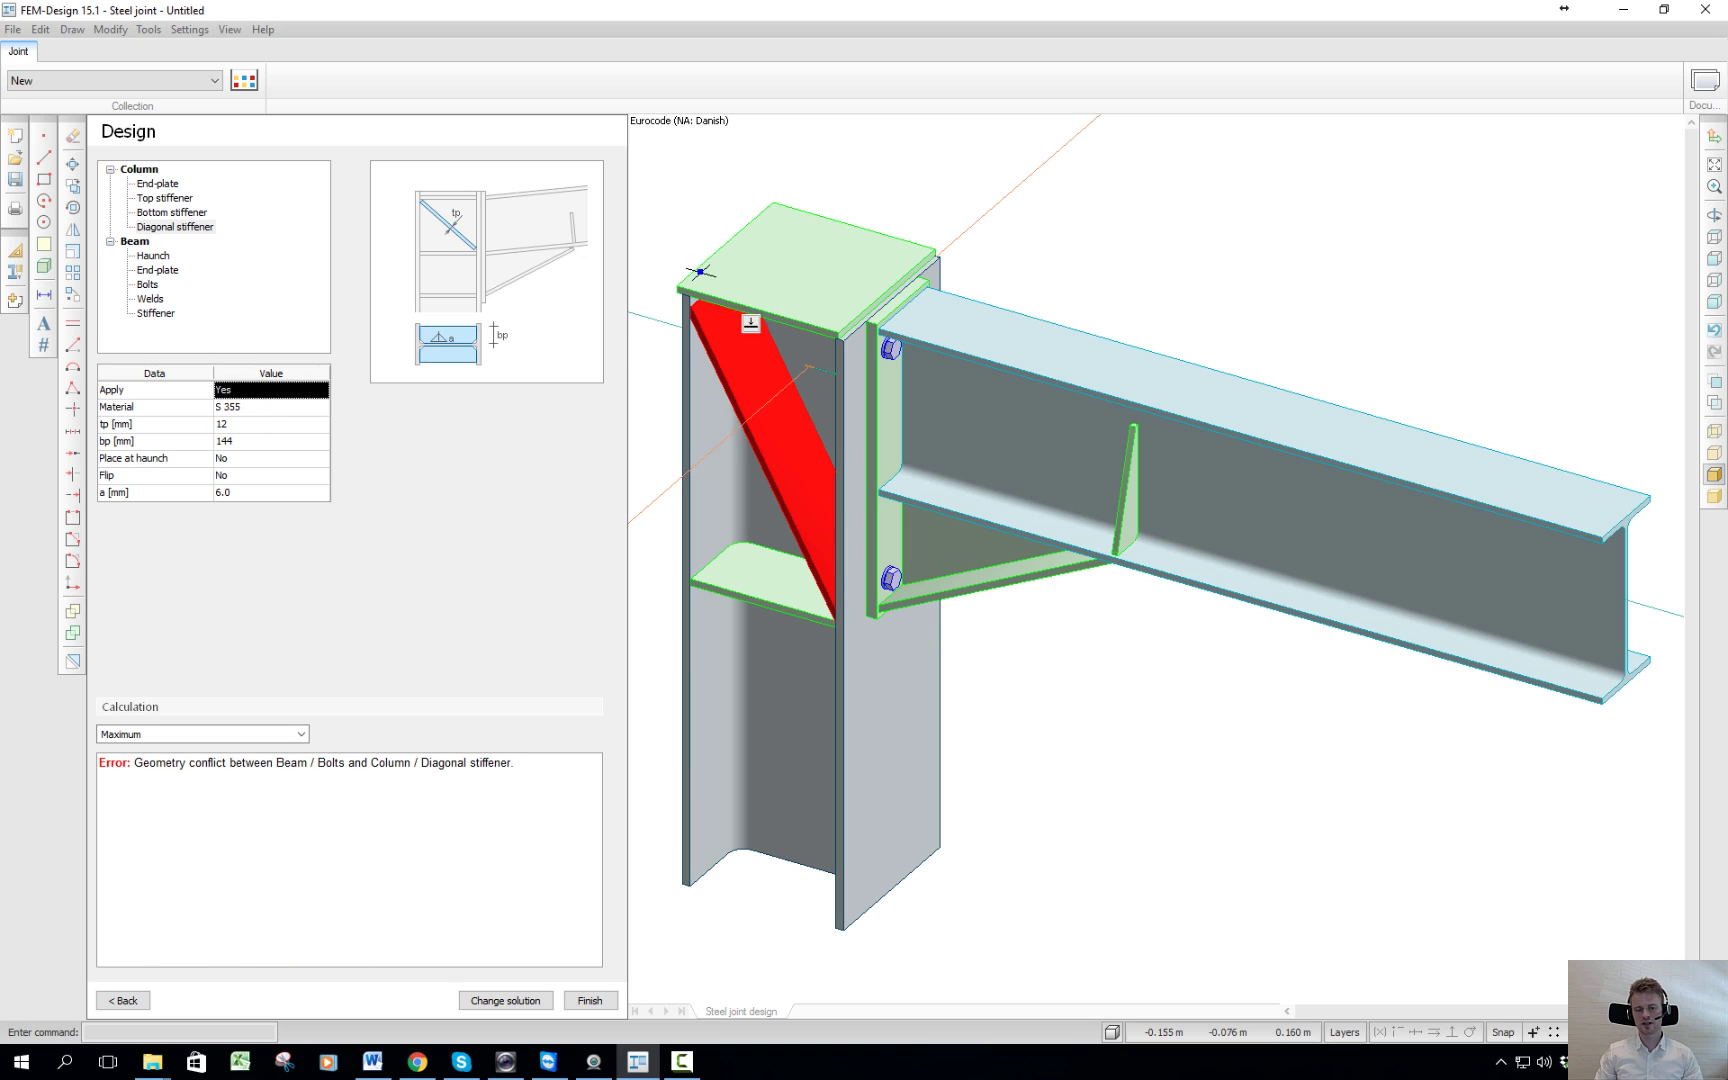
left_click(252, 392)
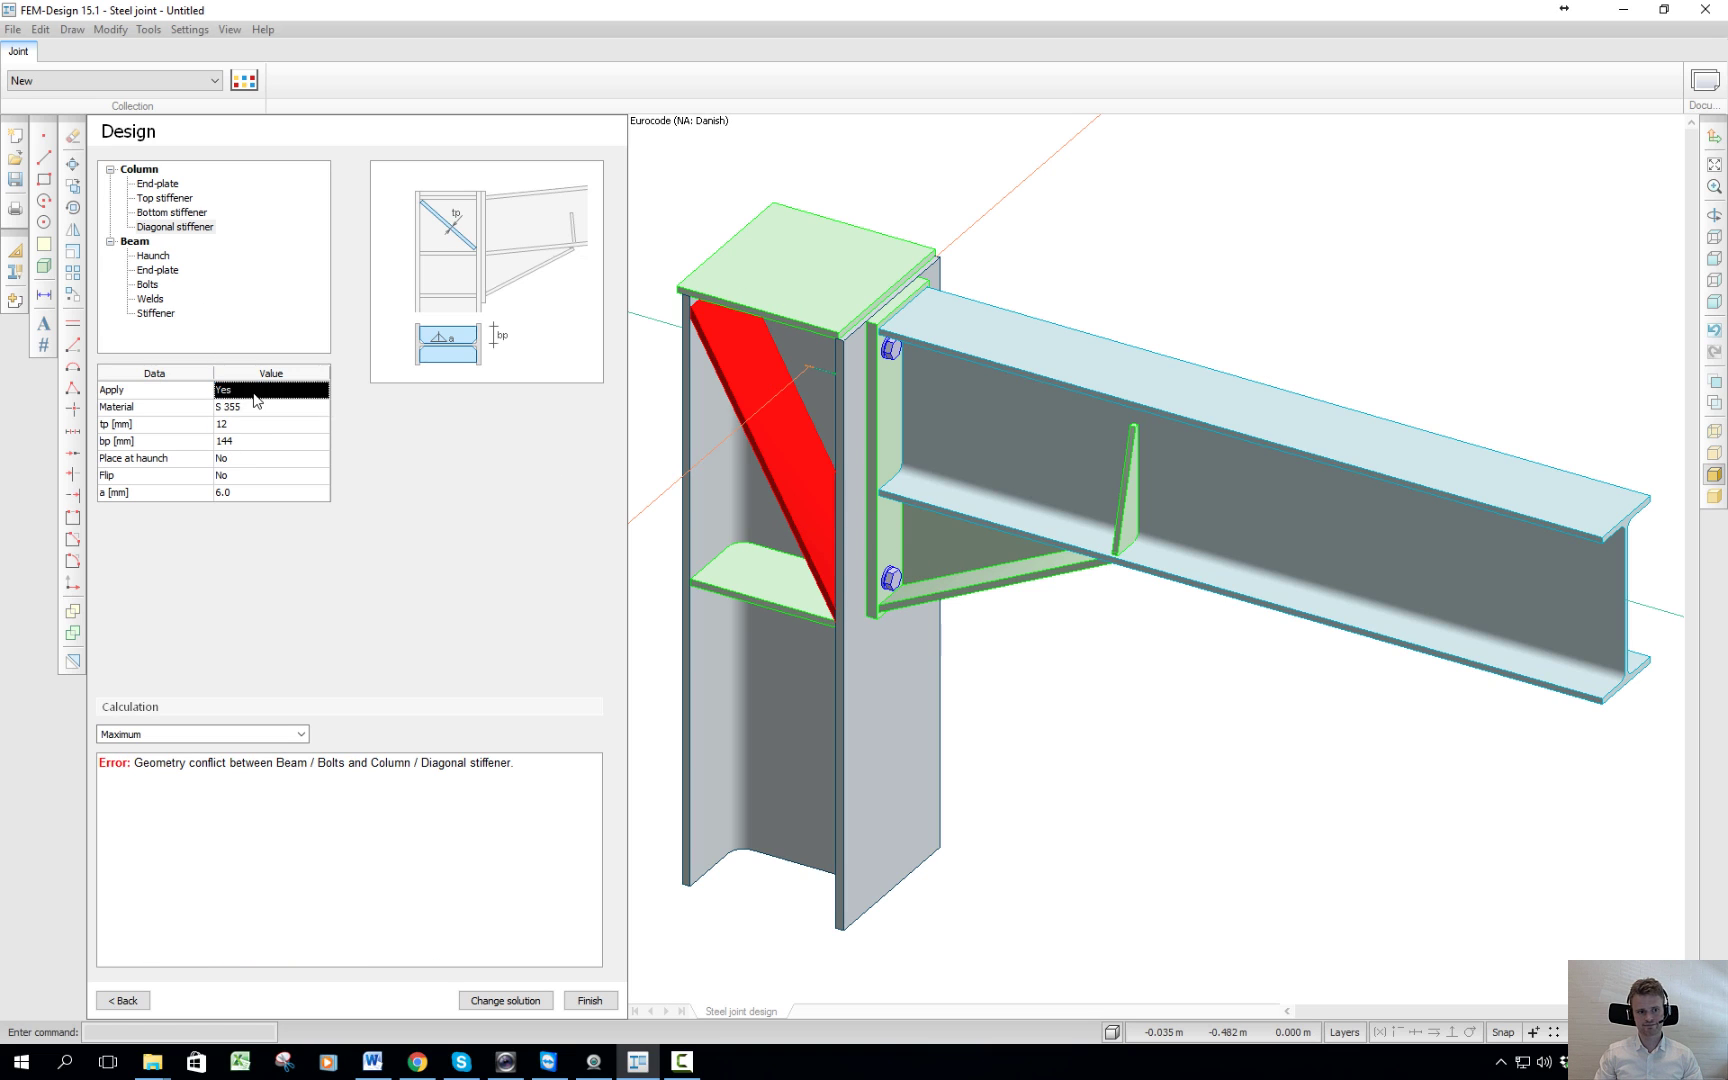
left_click(257, 413)
scroll(257, 413, "up", 1)
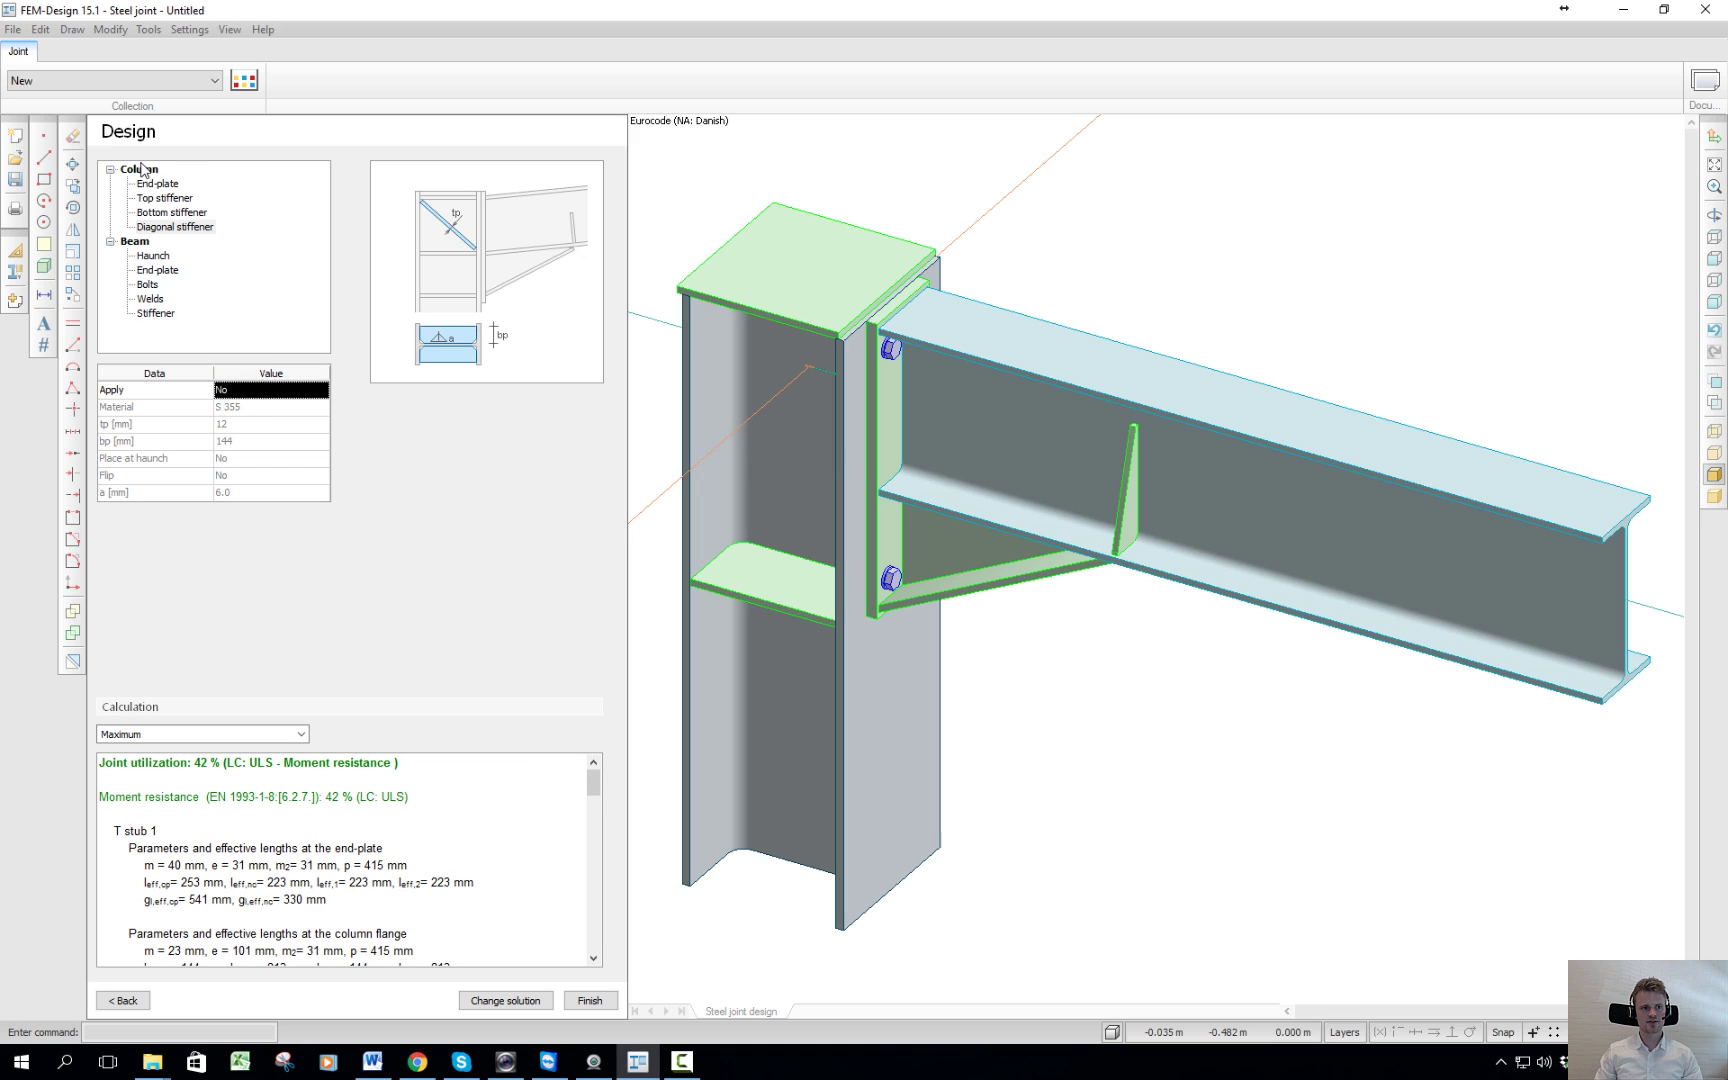
double_click(141, 169)
Review the beam's haunch, end-plate and weld settings
double_click(125, 170)
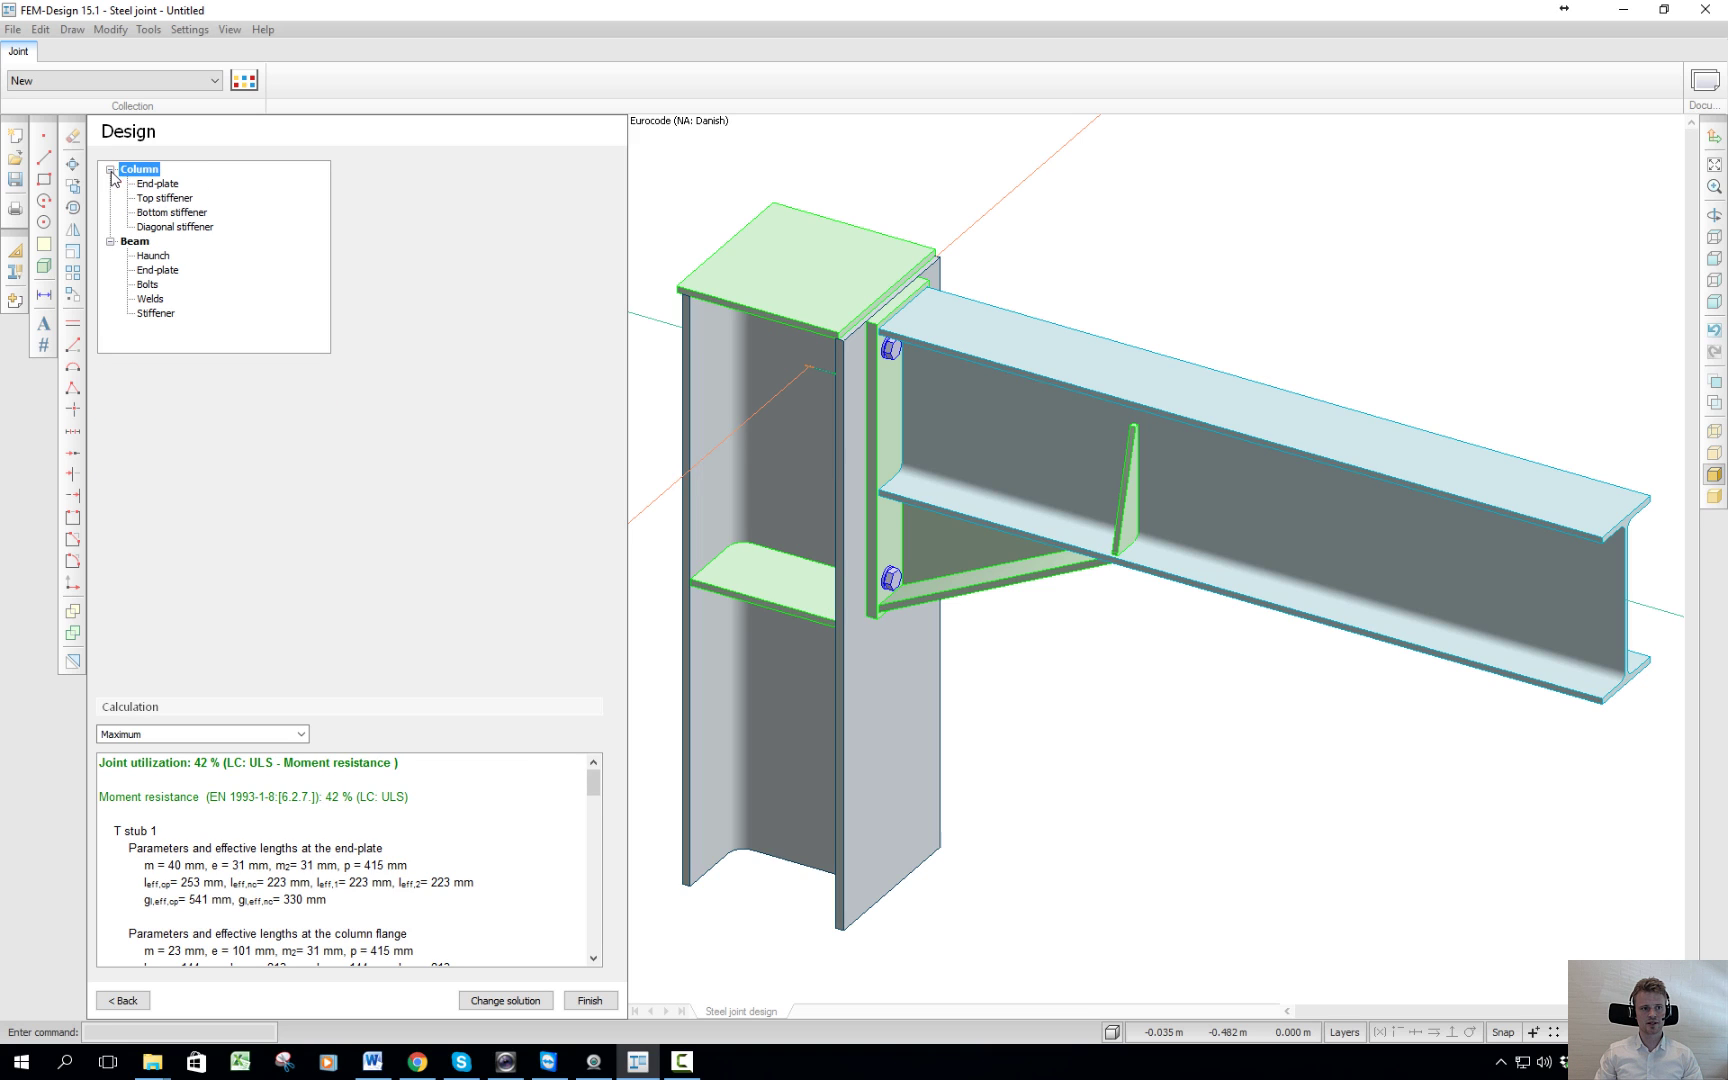
left_click(151, 256)
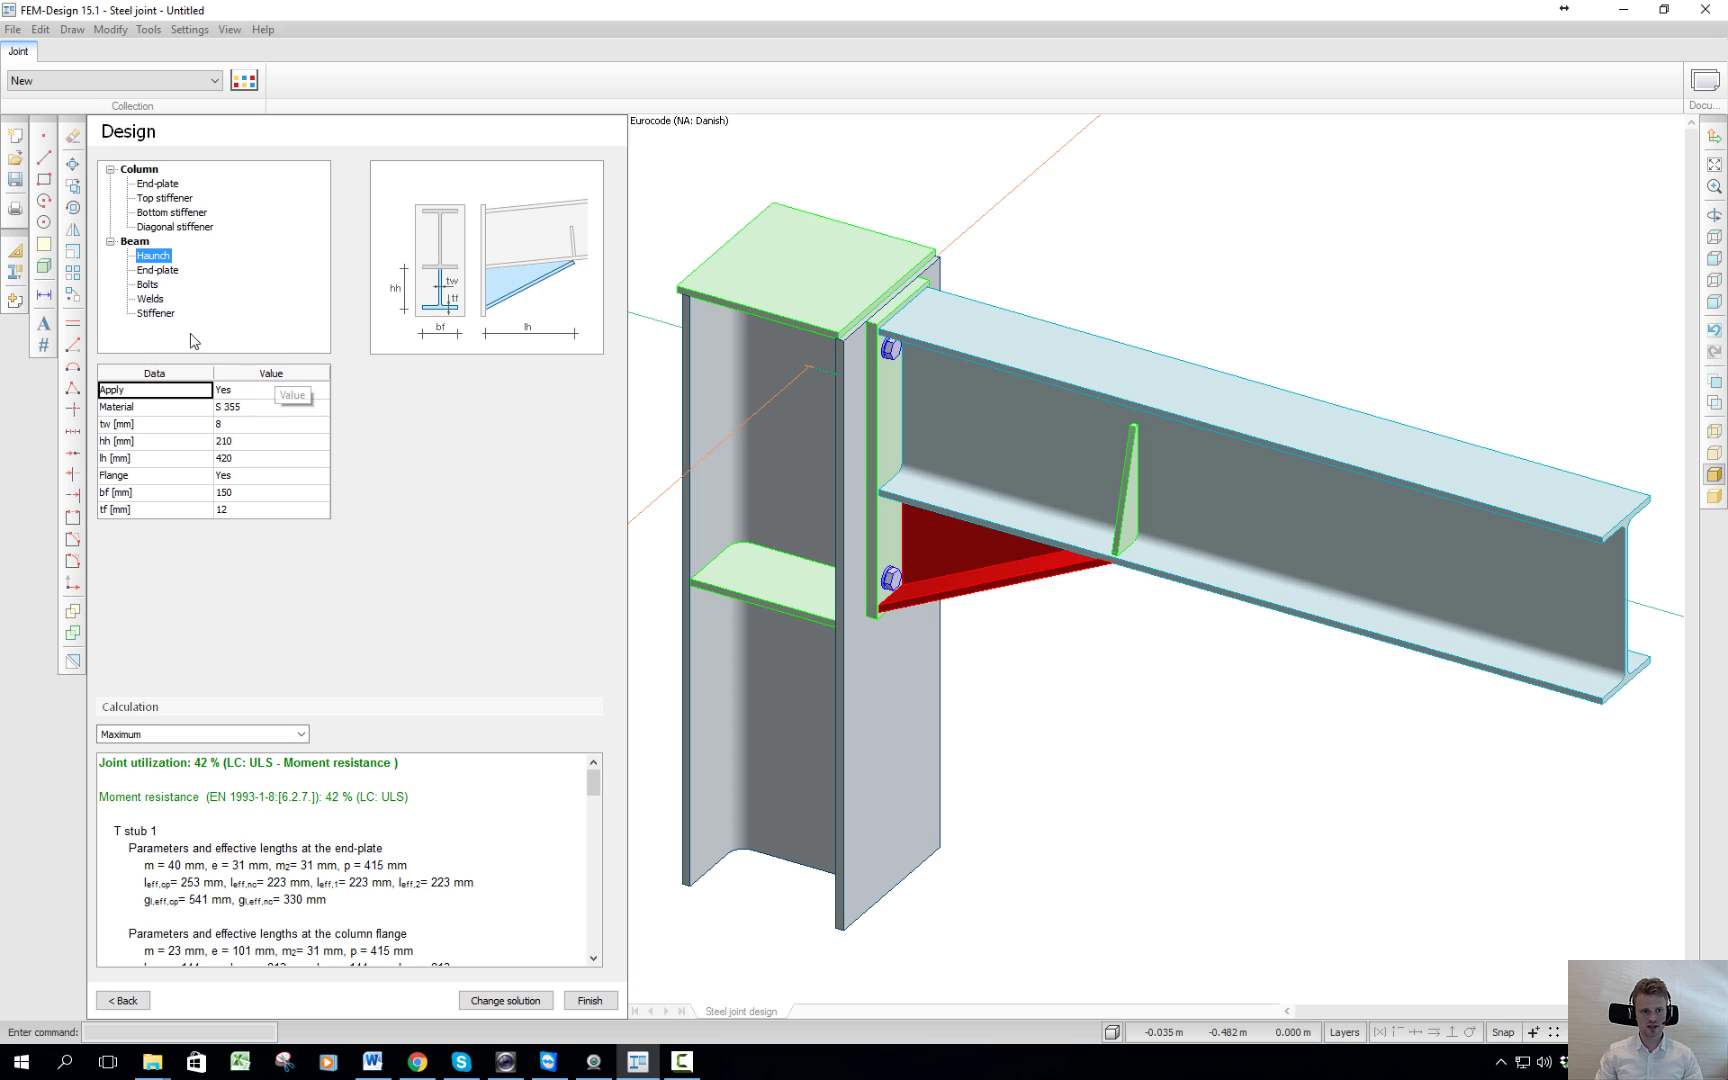
key("Down")
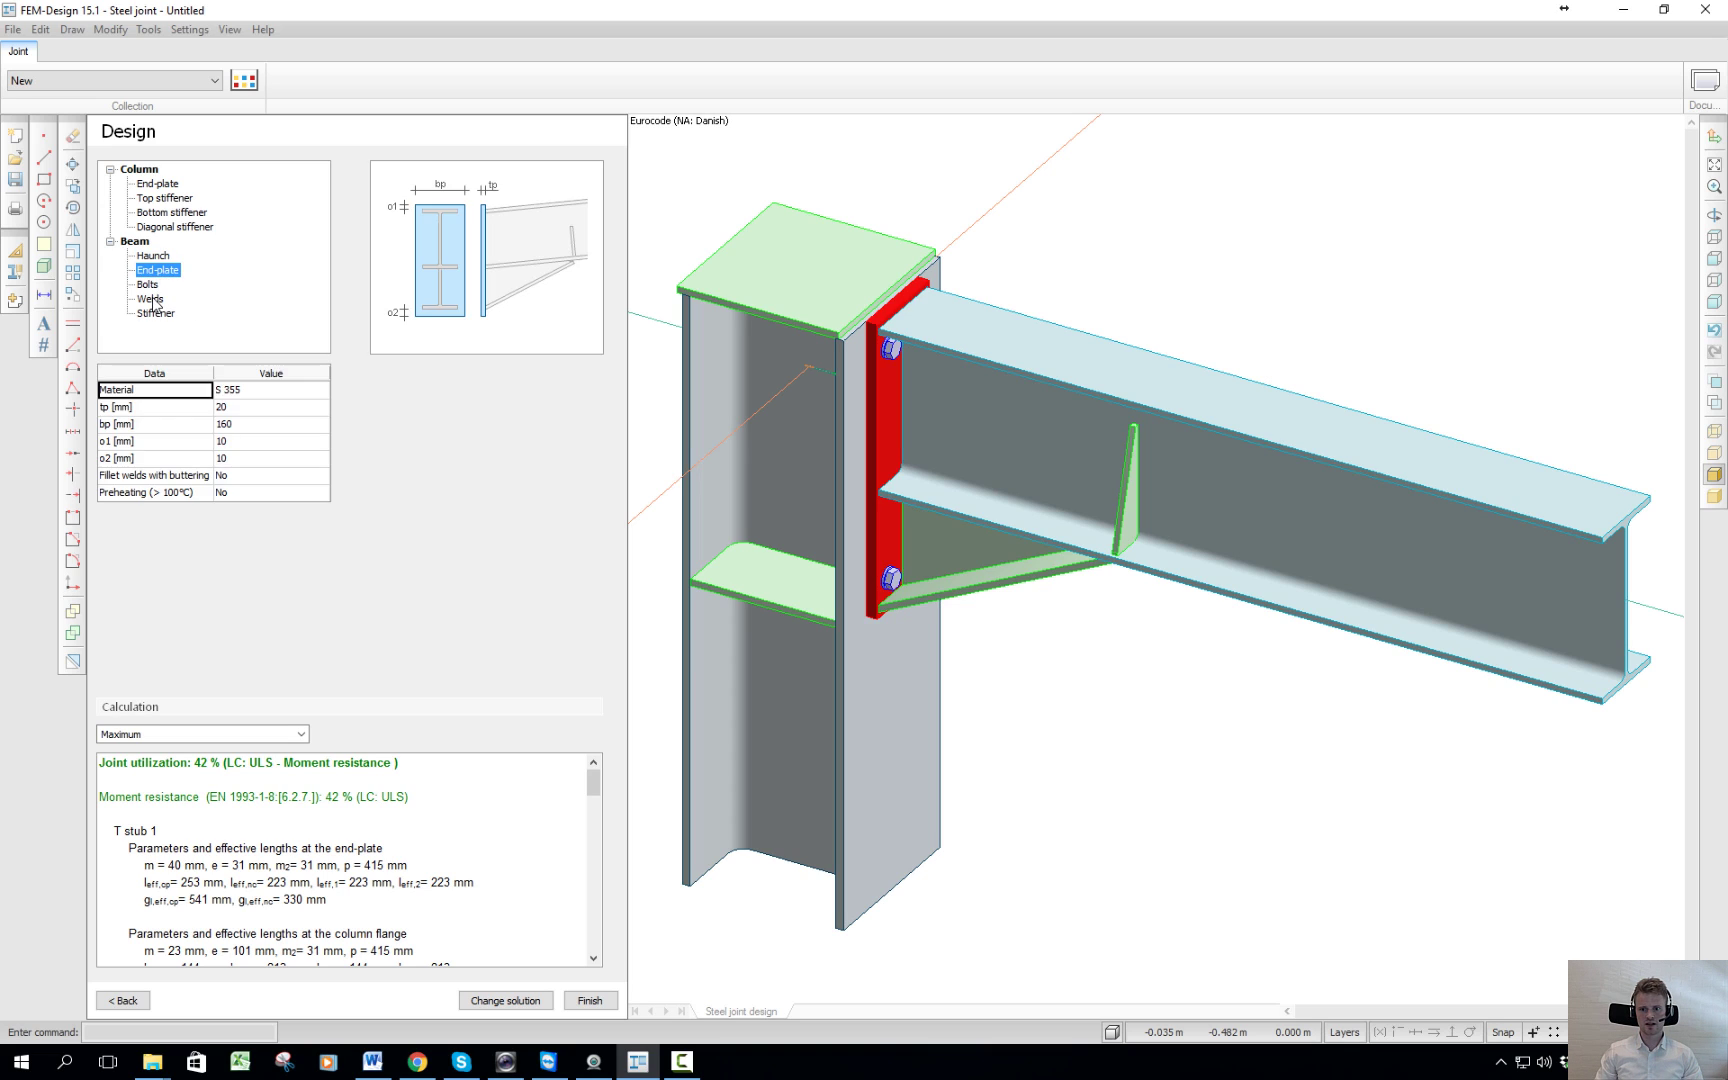
left_click(152, 300)
Set the beam stiffener's Apply option to No, removing it from the beam
left_click(154, 314)
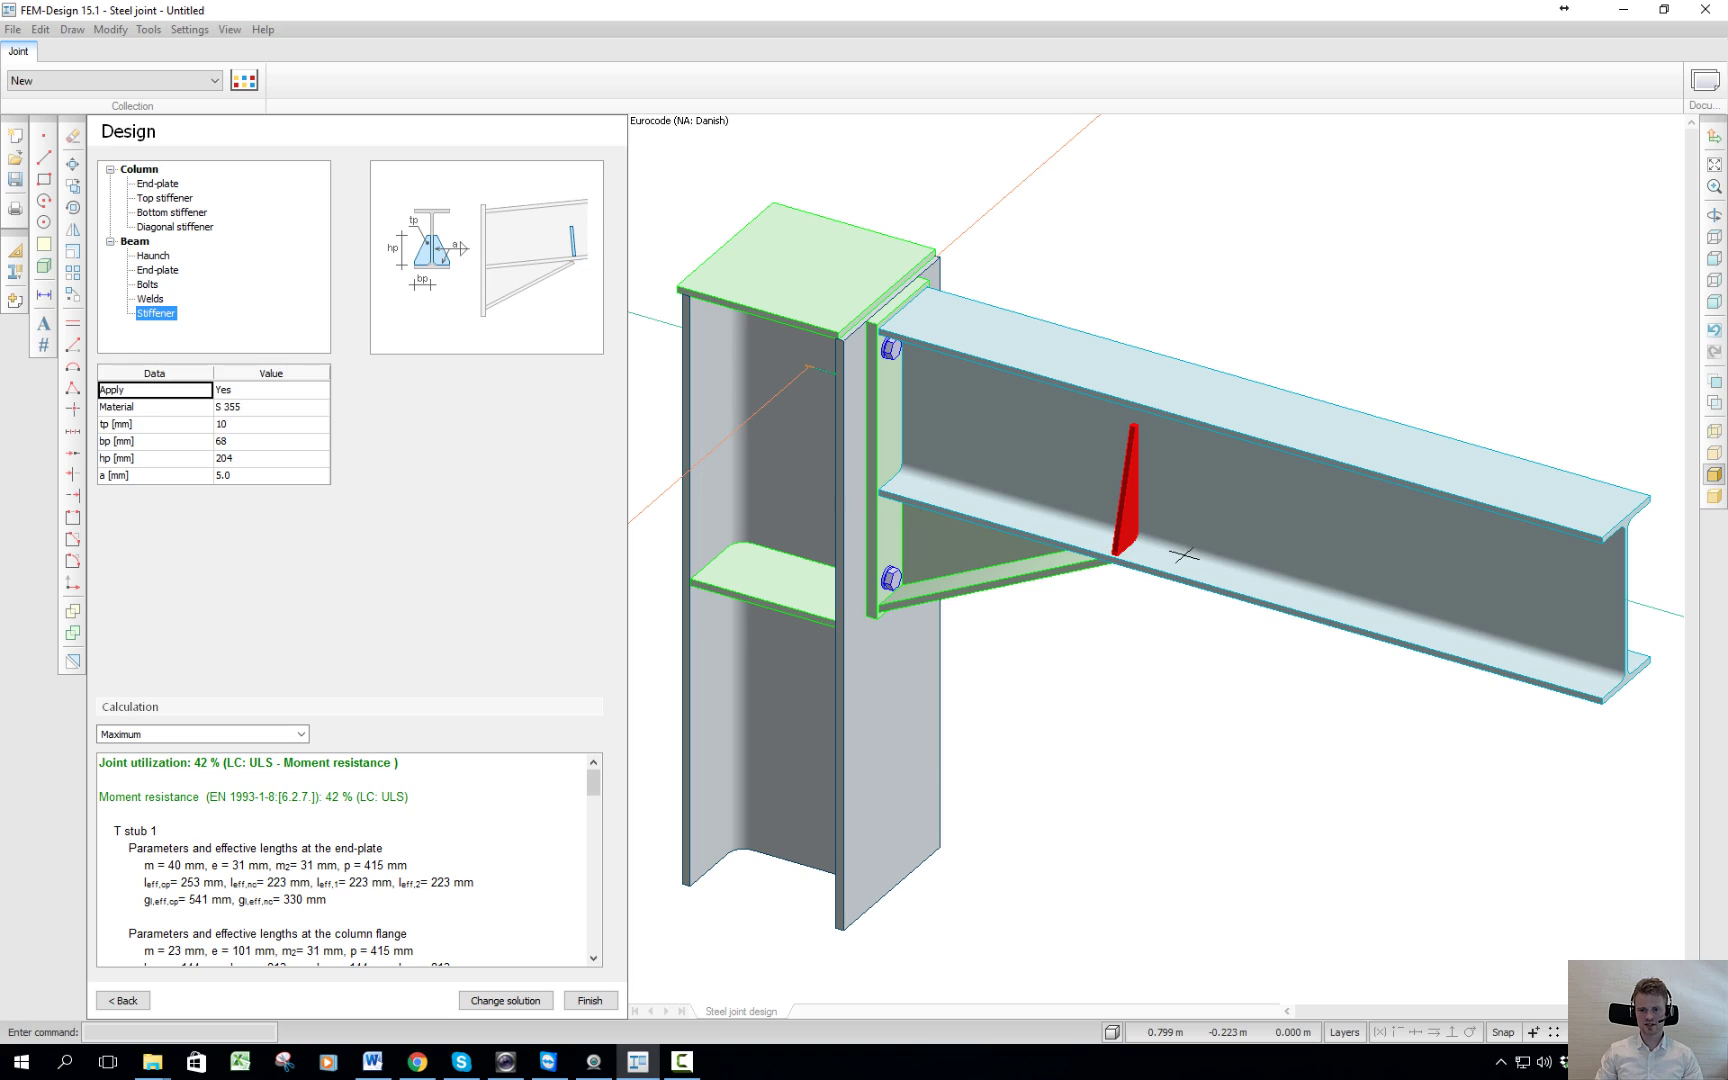
left_click(218, 391)
left_click(250, 396)
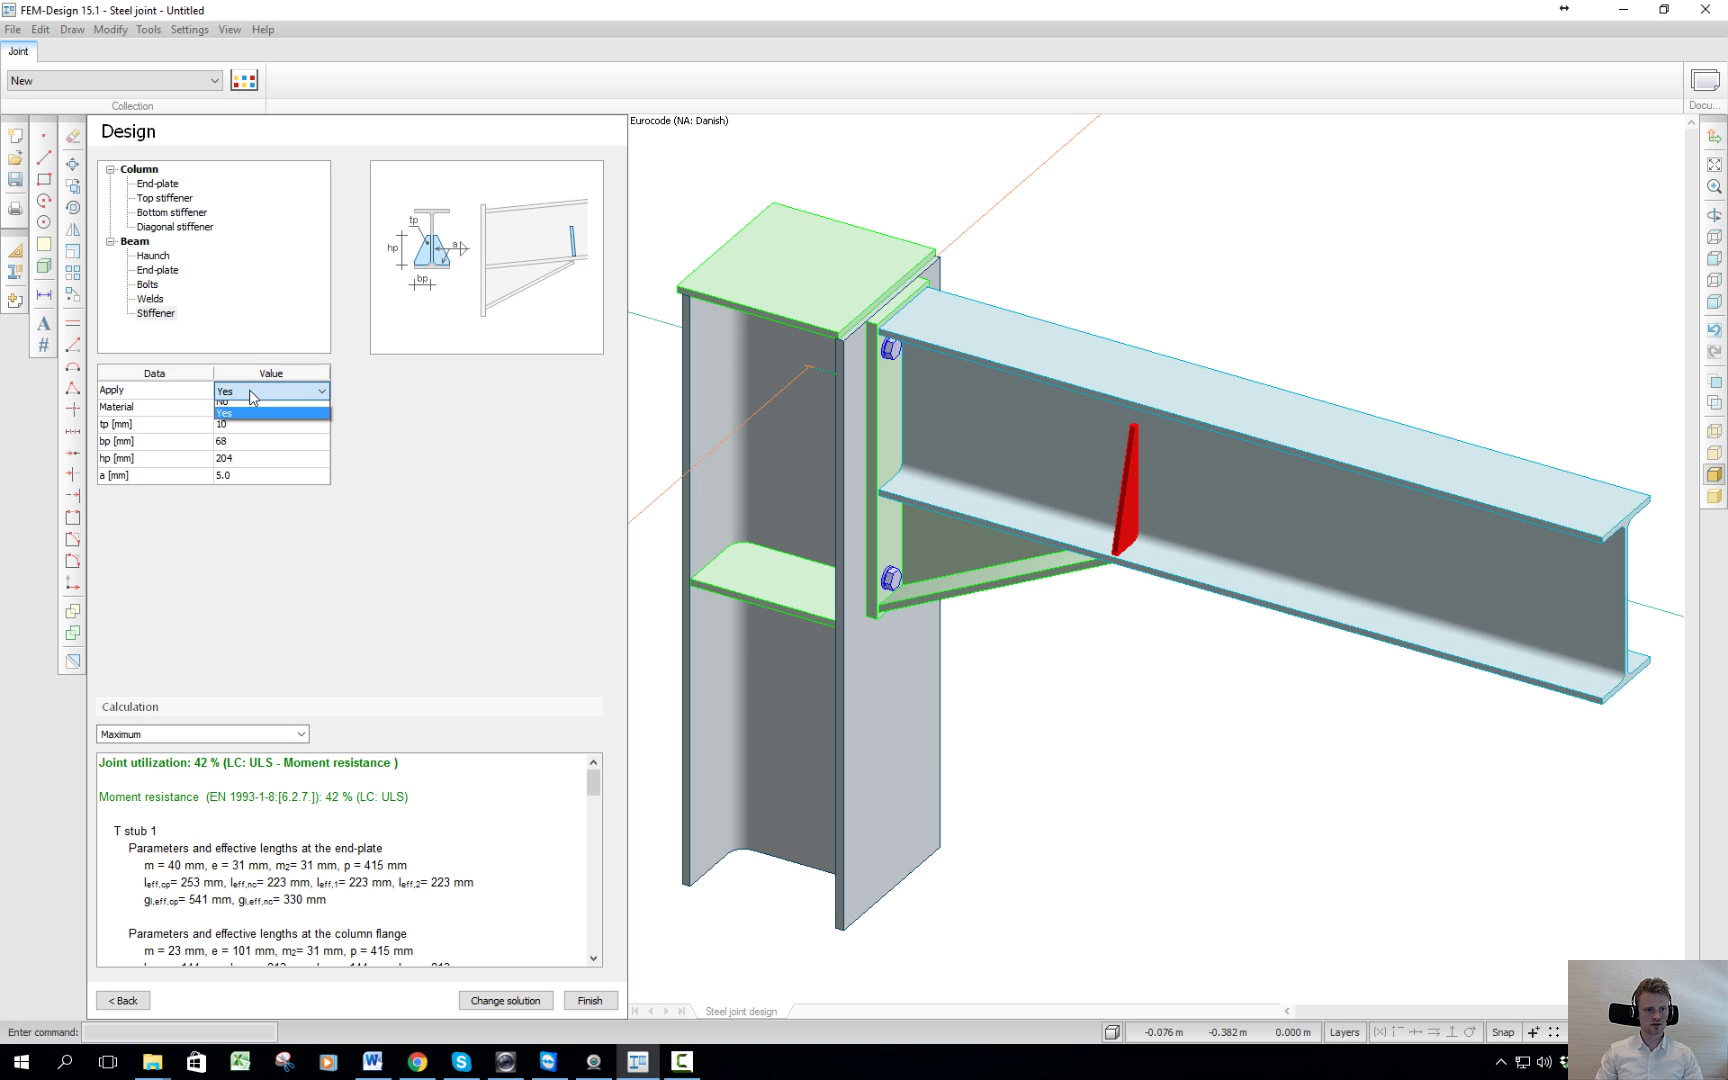
left_click(240, 423)
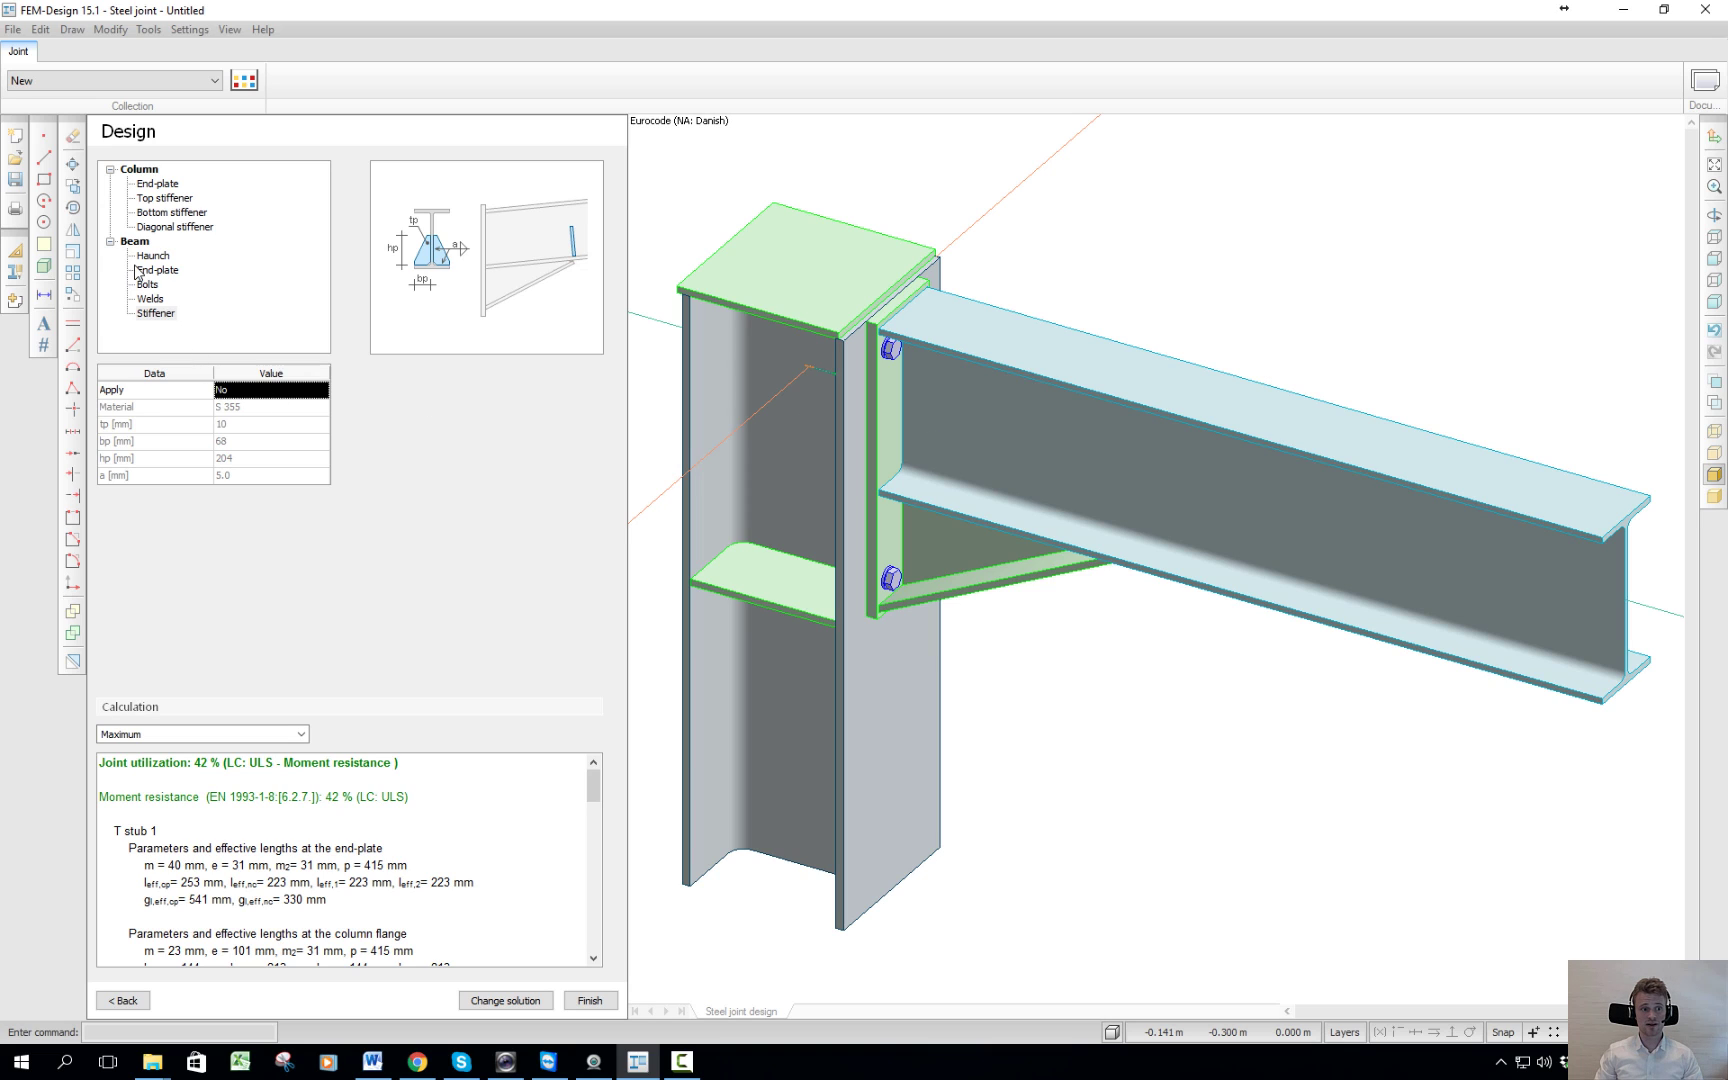
left_click(149, 299)
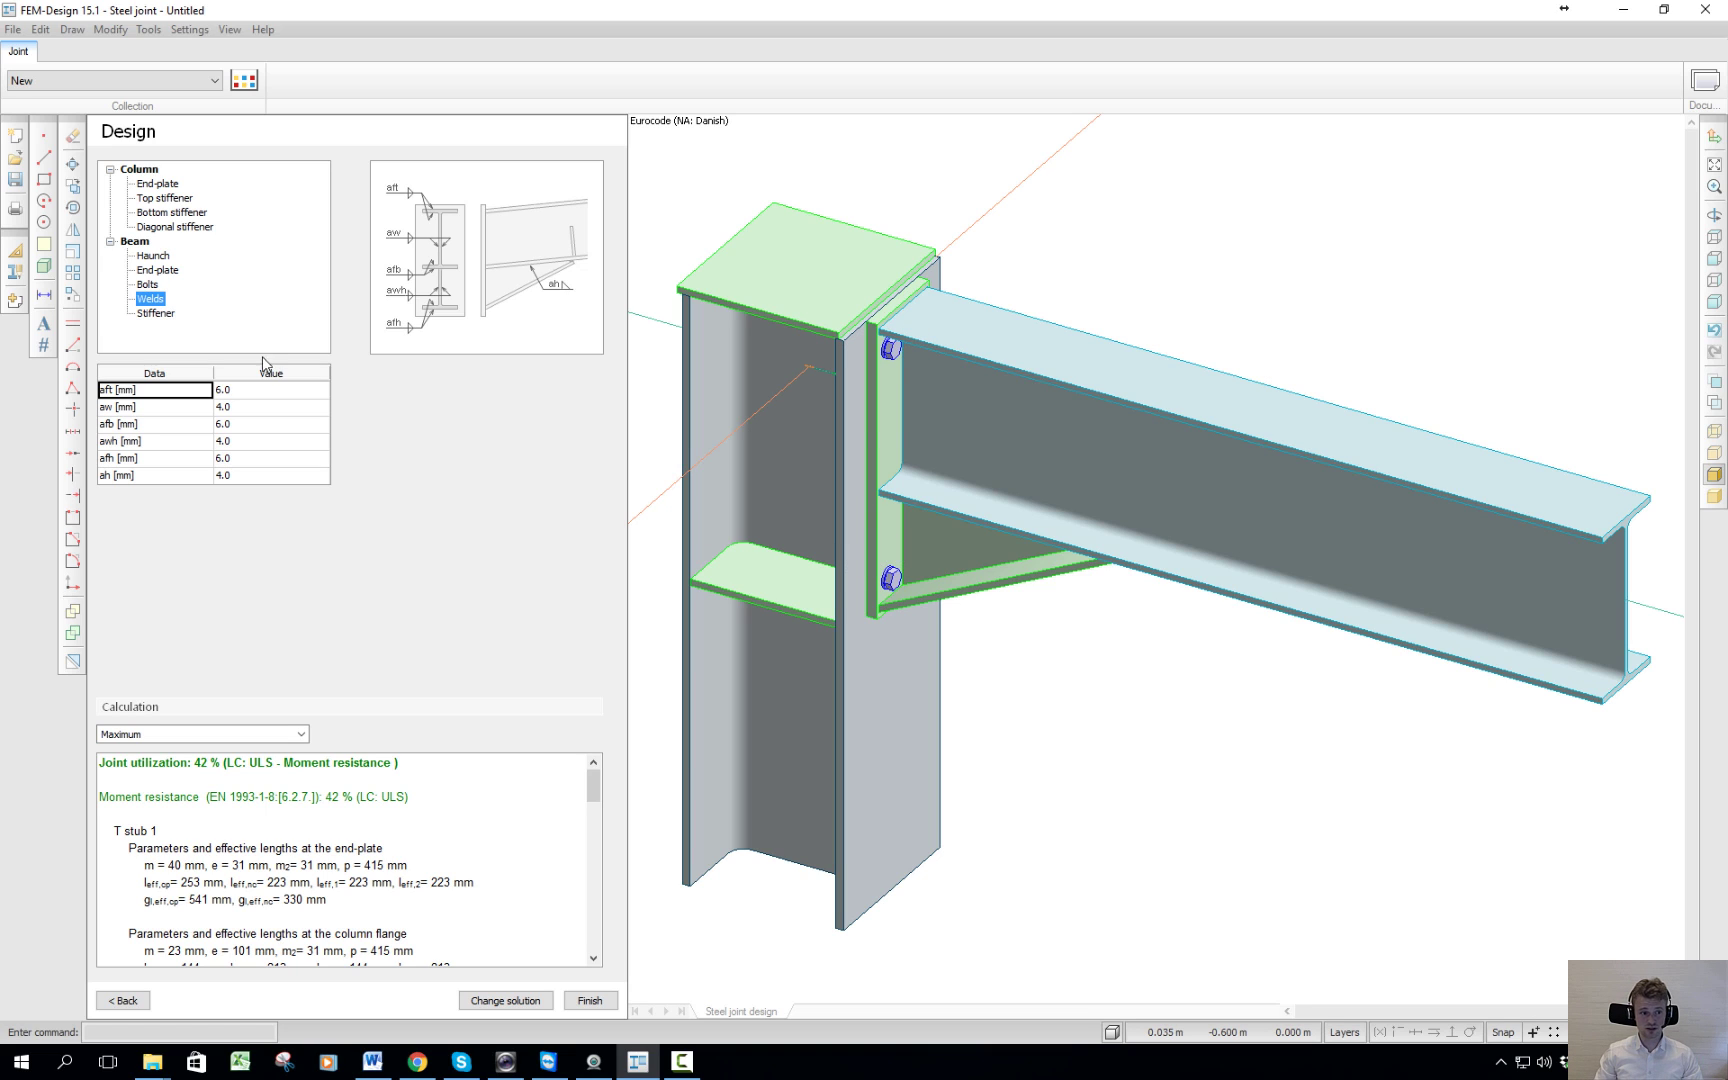
Show the beam bolt settings and keep the bolt quality at 8.8
left_click(145, 285)
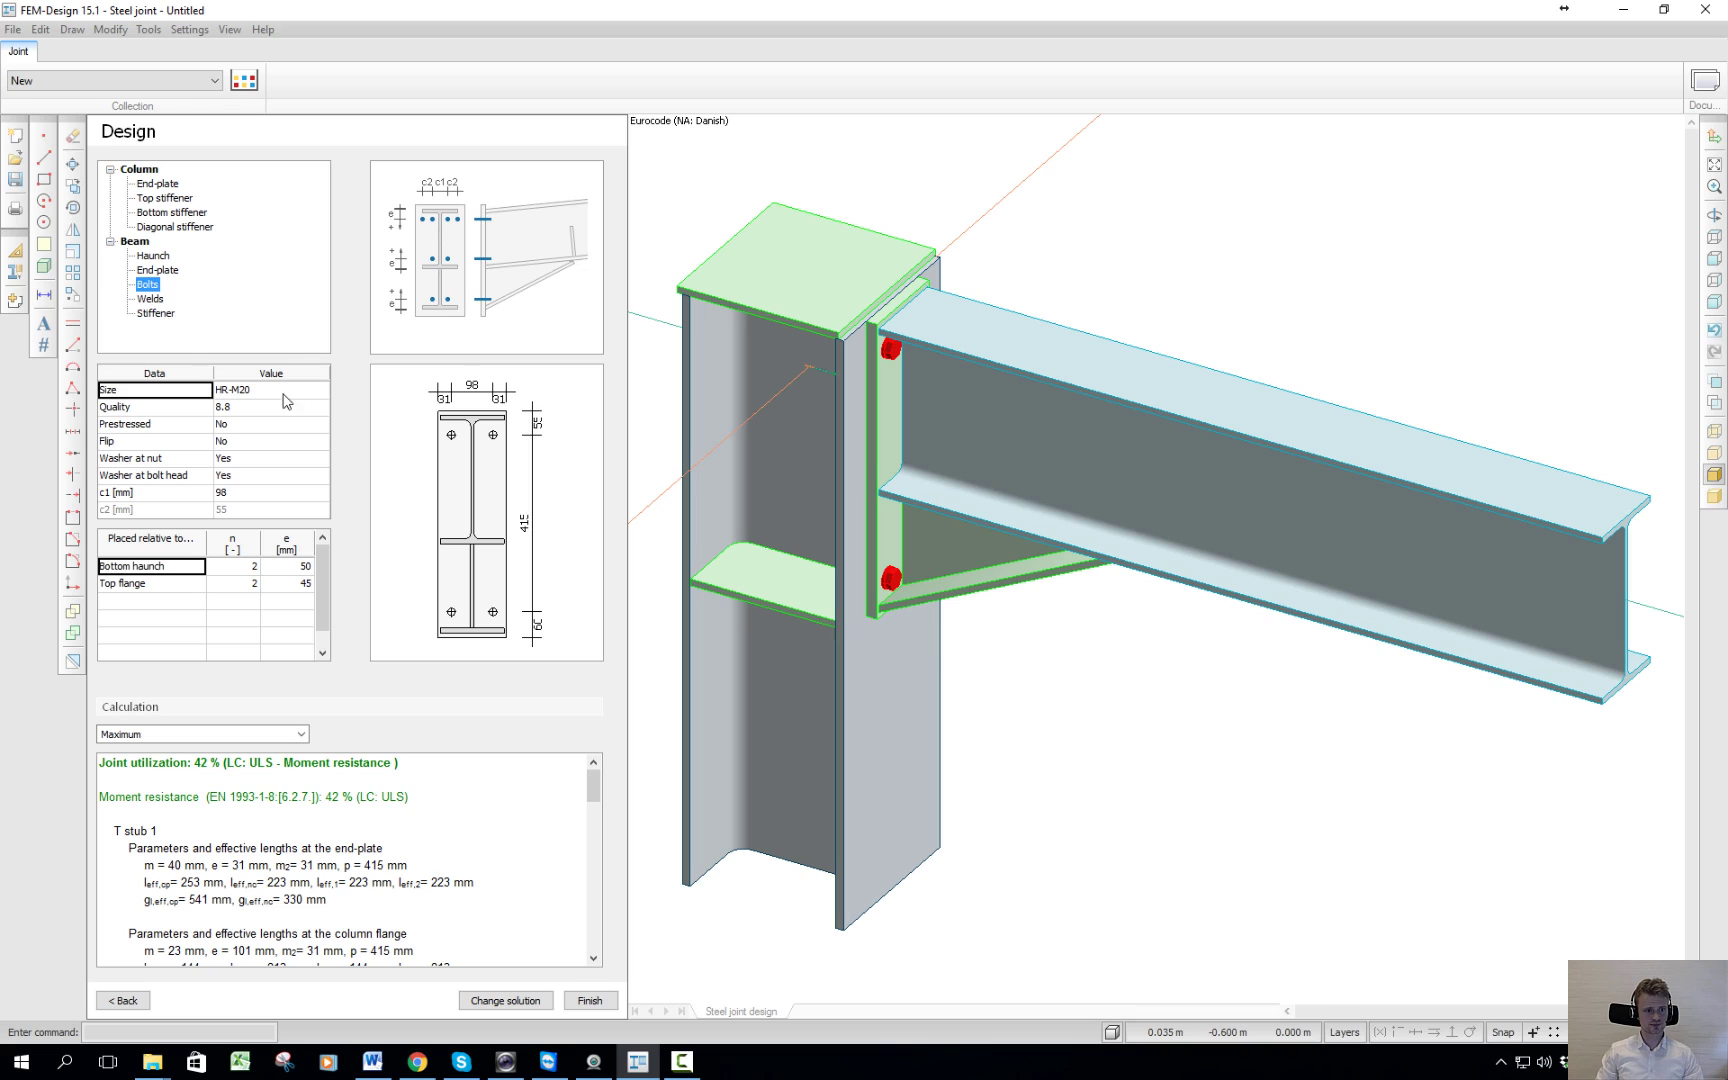
left_click(248, 410)
left_click(249, 410)
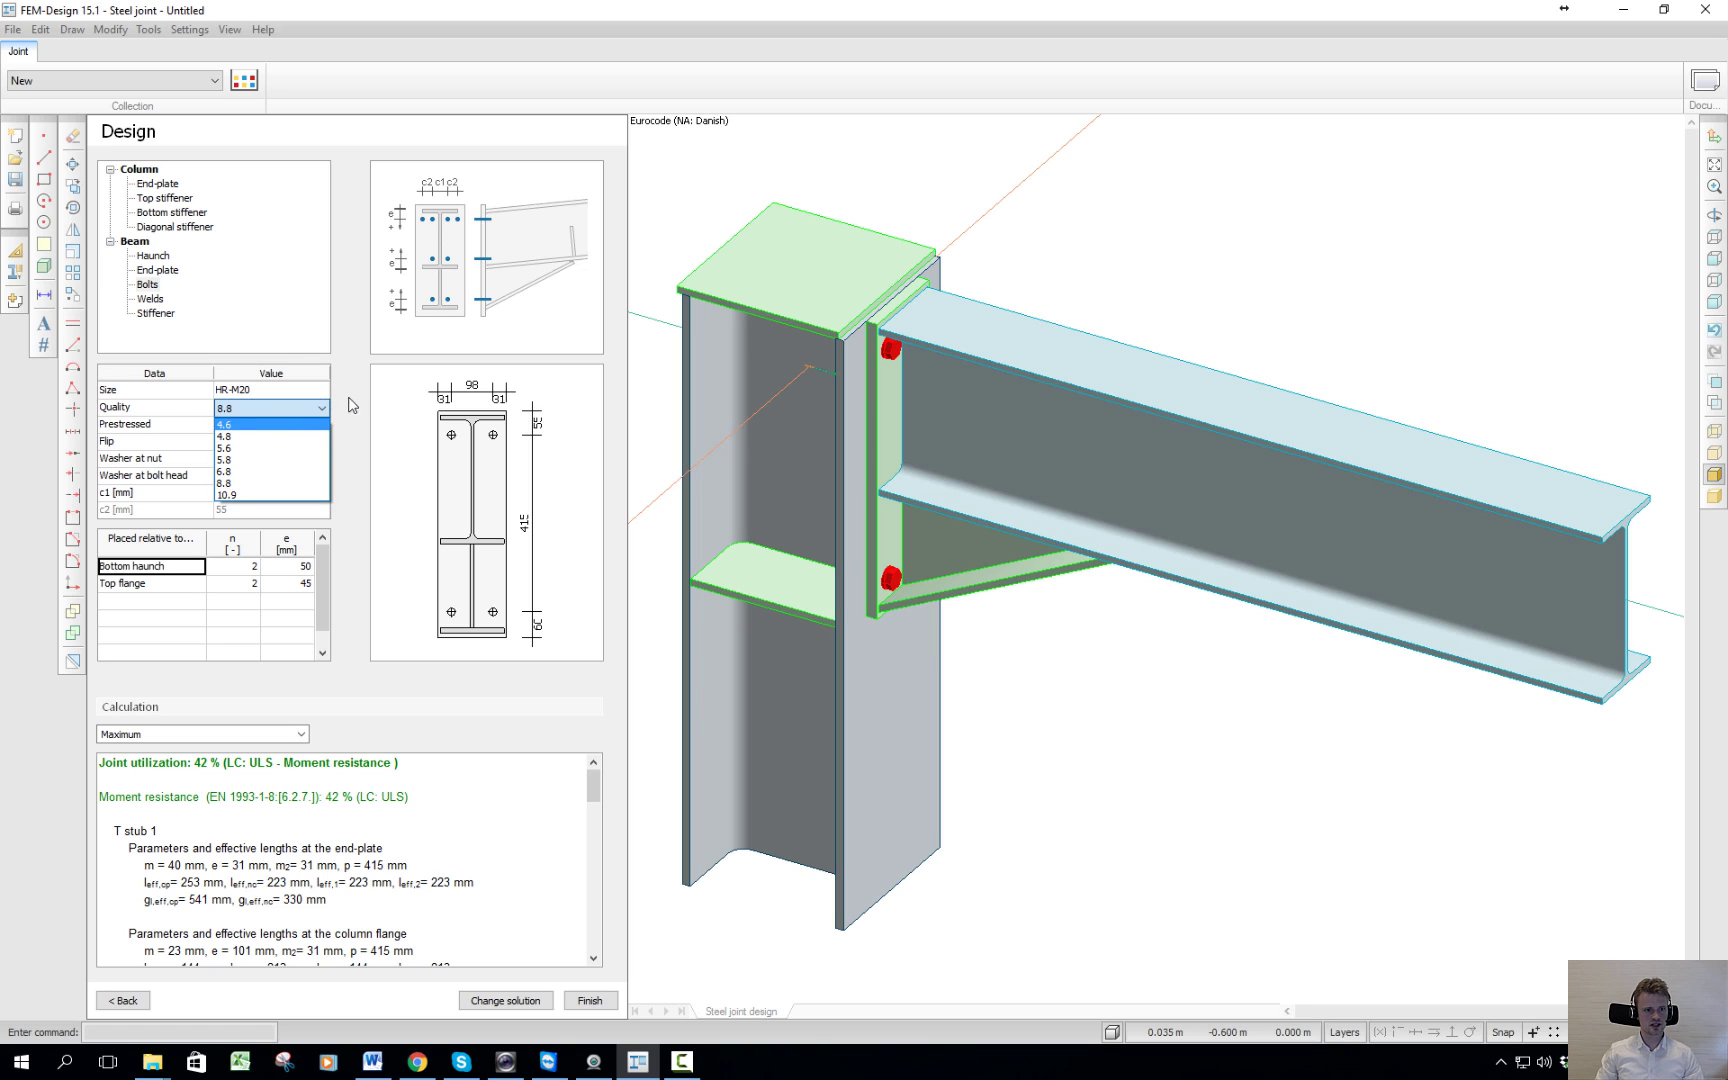
left_click(280, 398)
left_click(263, 395)
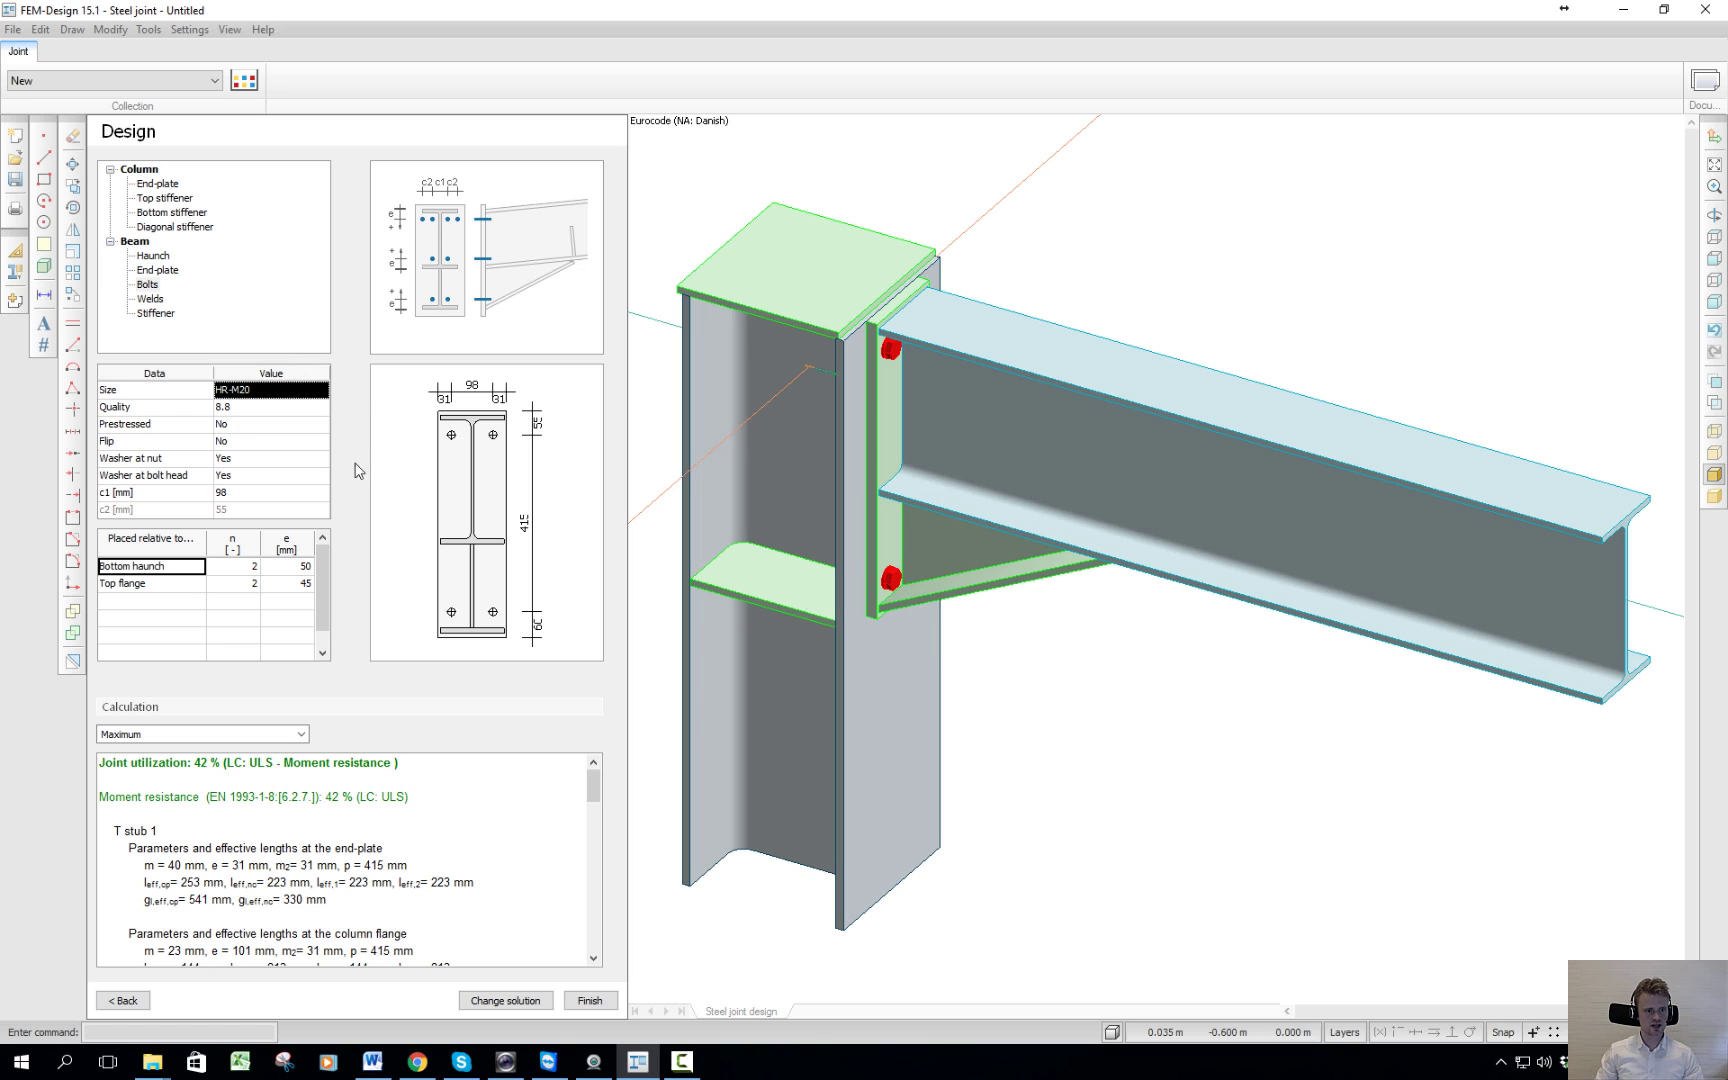
After trying other values, set the bottom-haunch bolt row's edge distance e to 45 mm
left_click(304, 569)
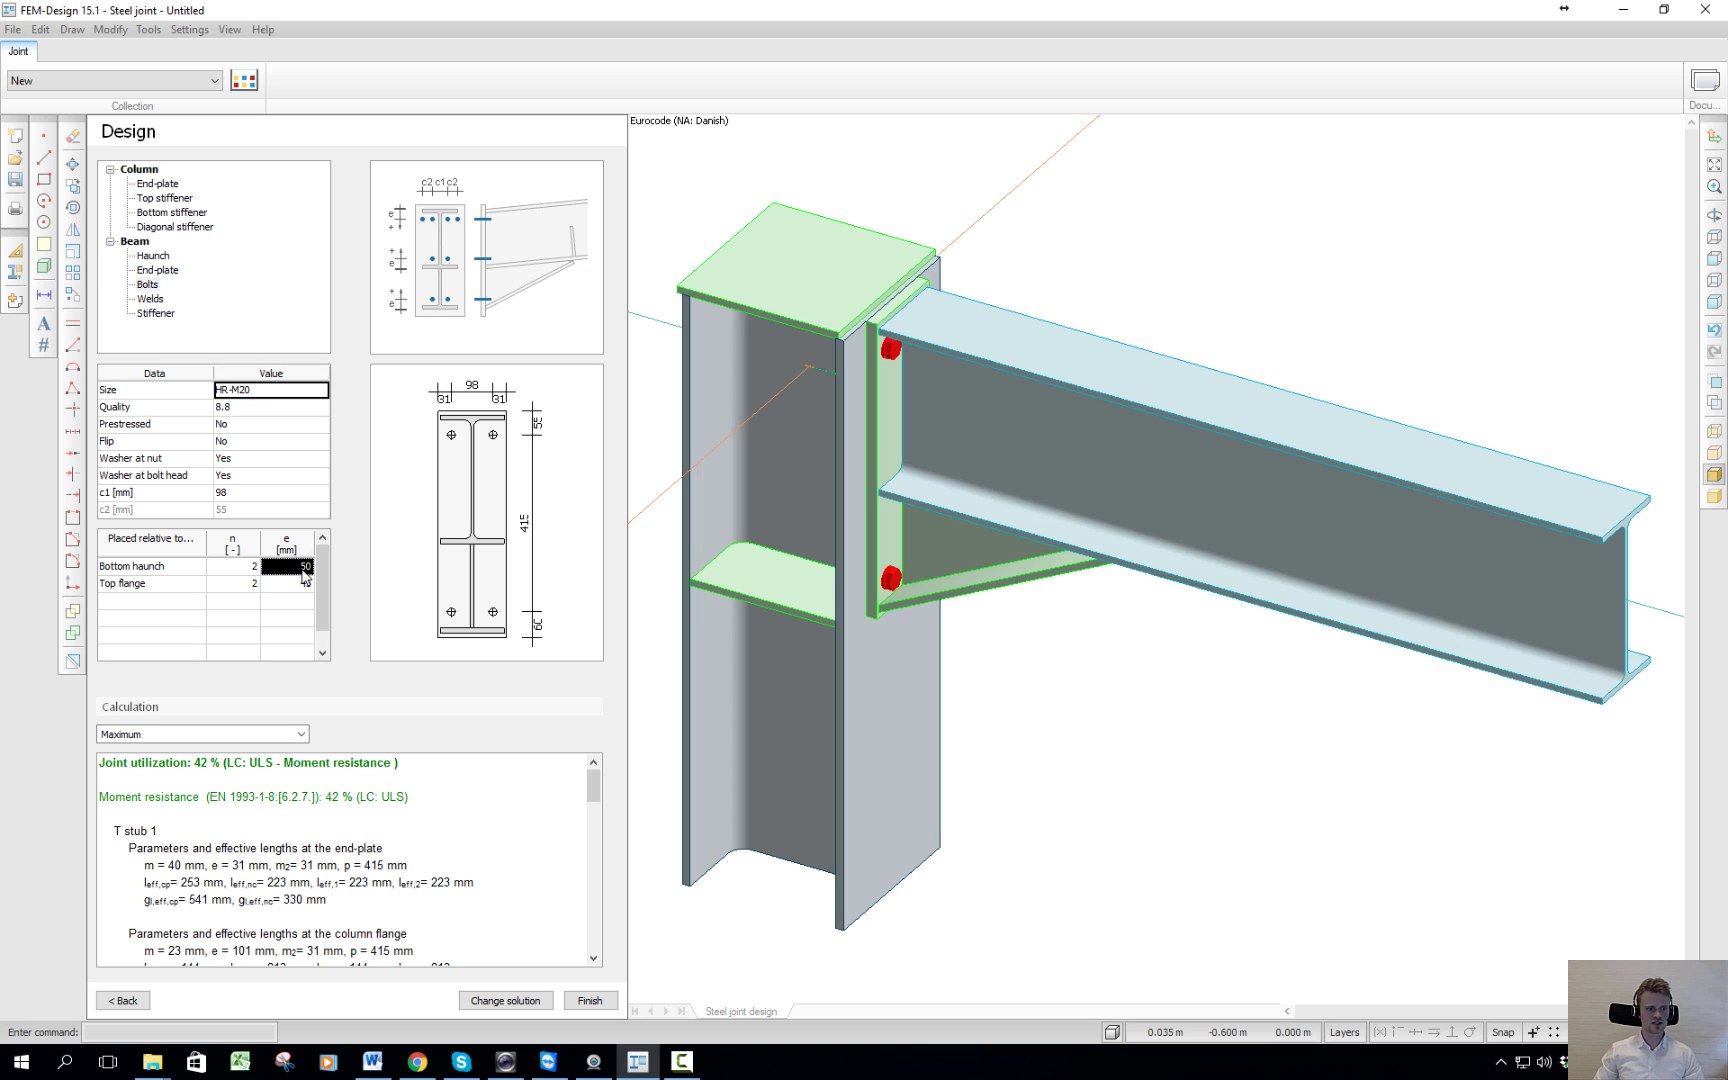
type("0")
key("Return")
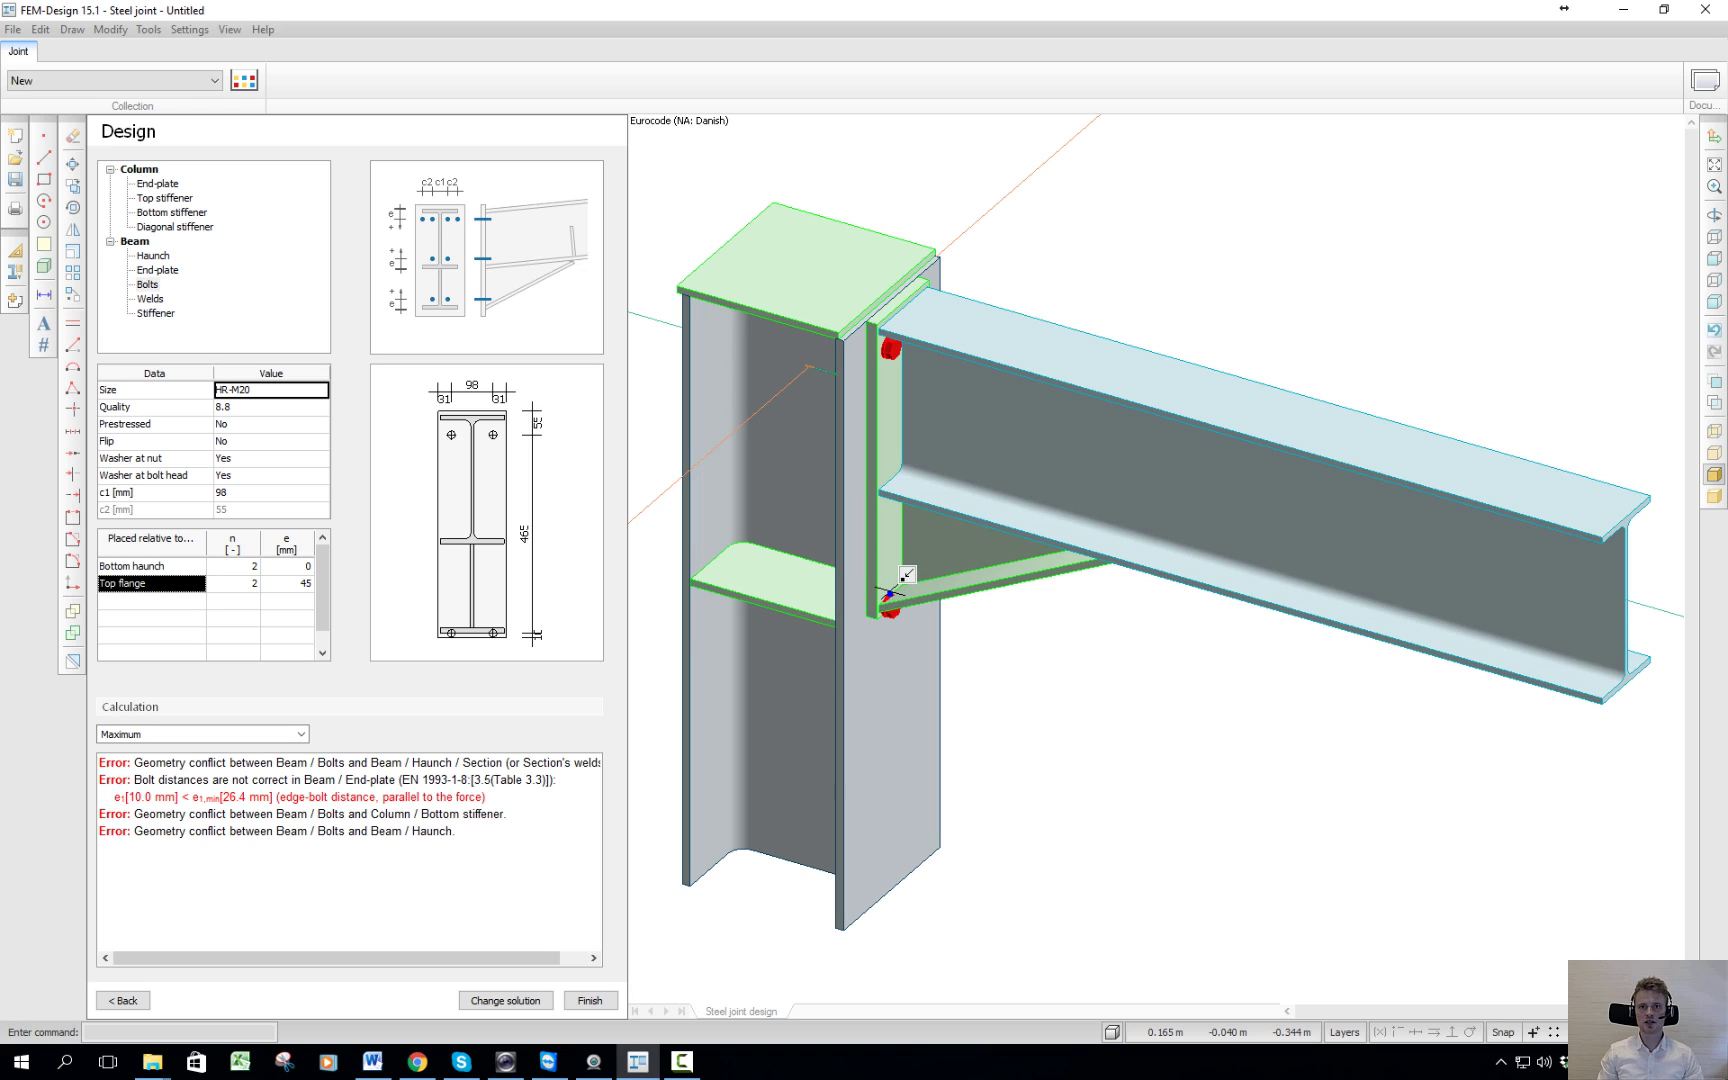
left_click(296, 567)
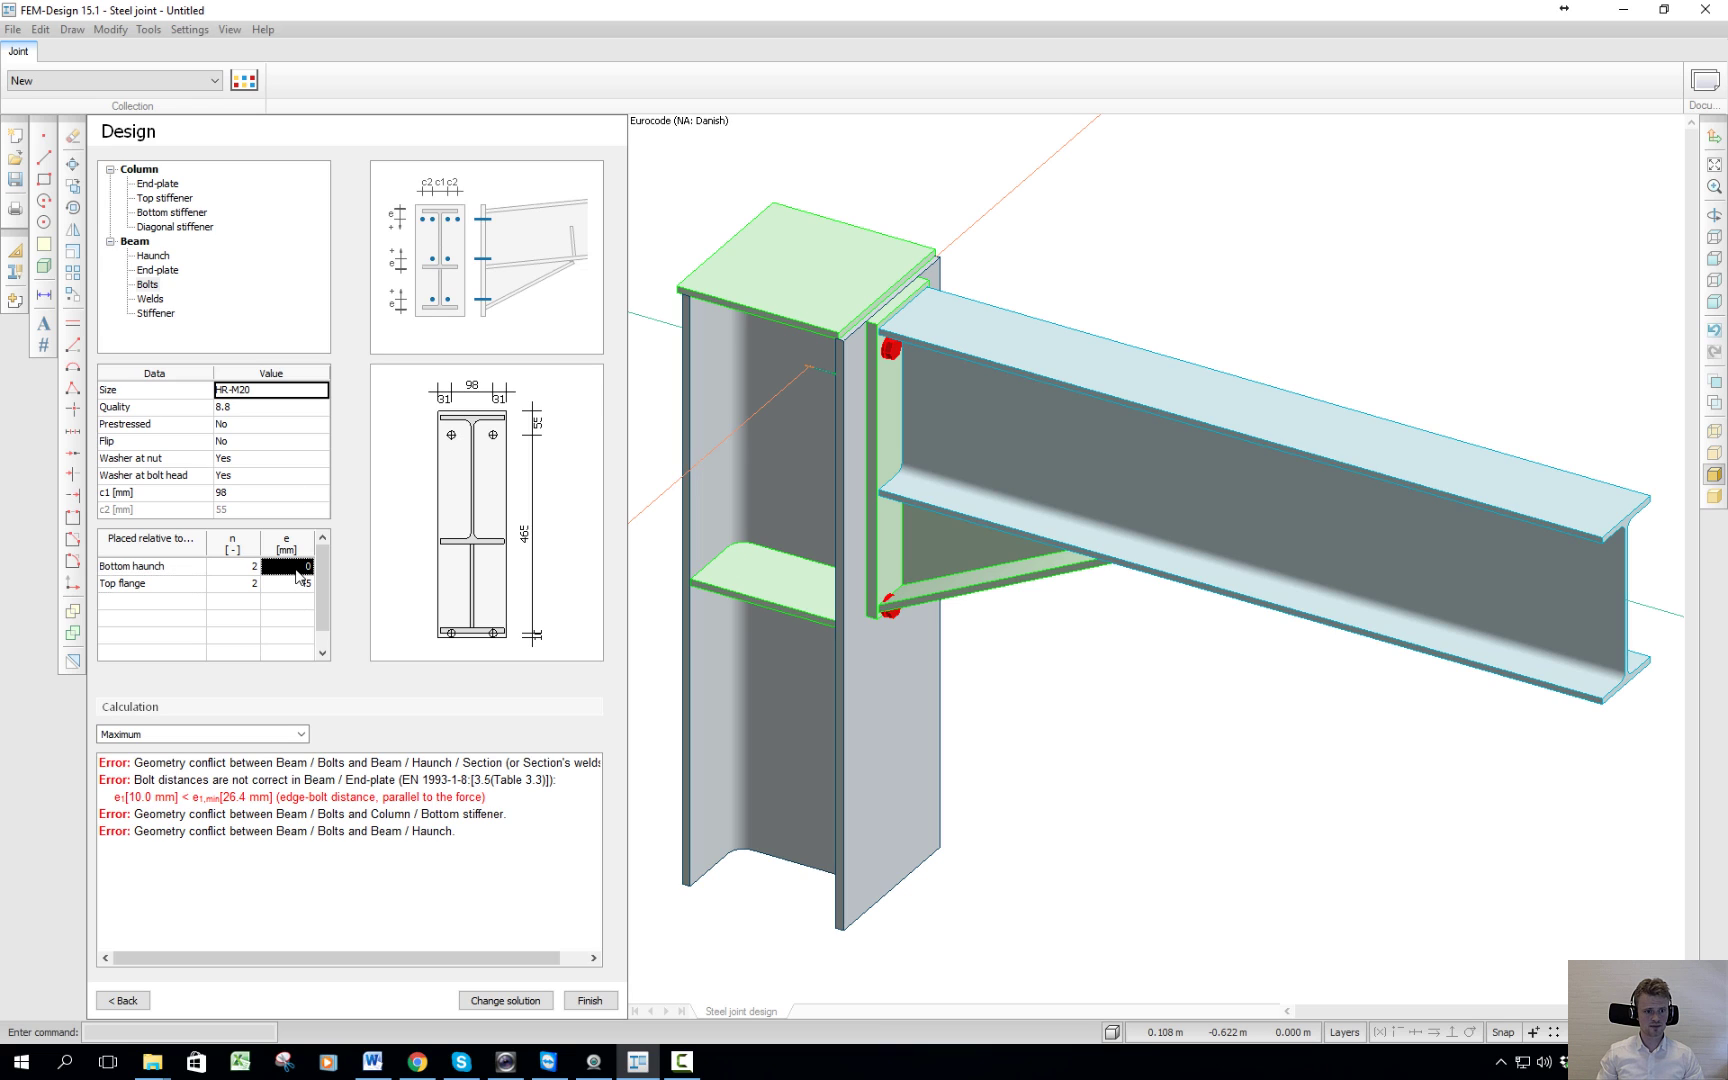
type("4")
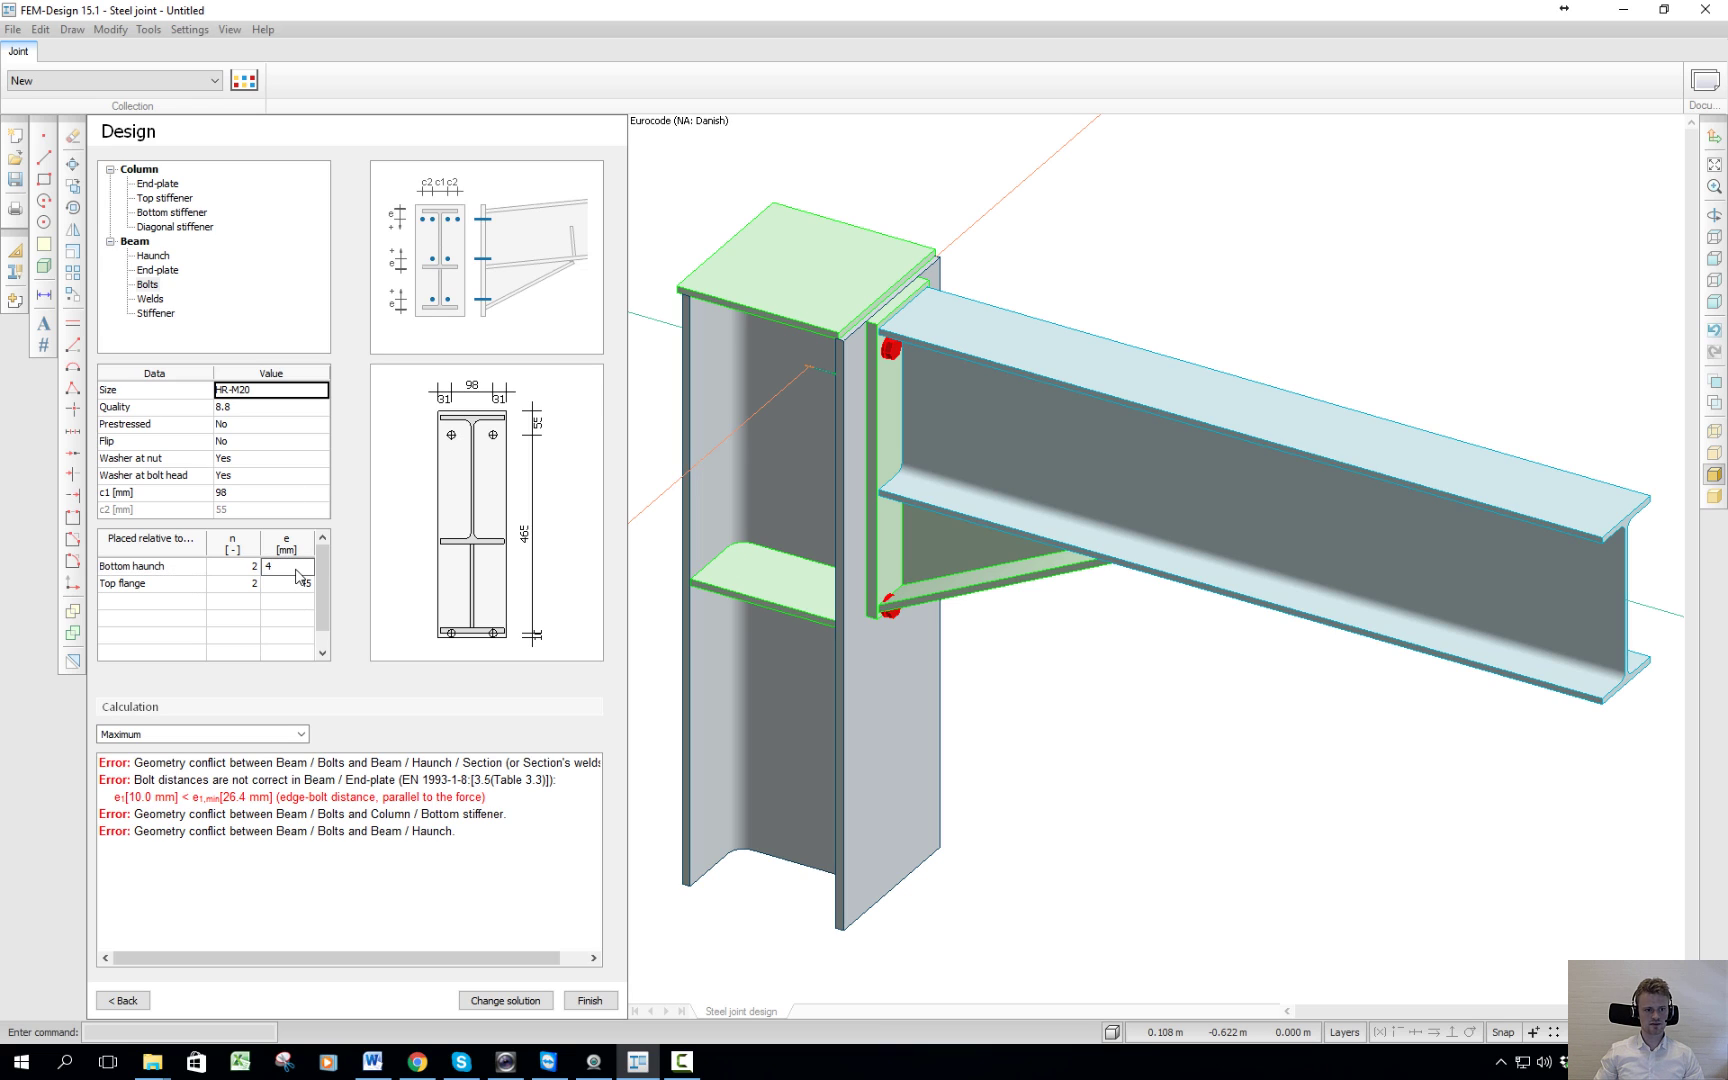
type("30")
key("Return")
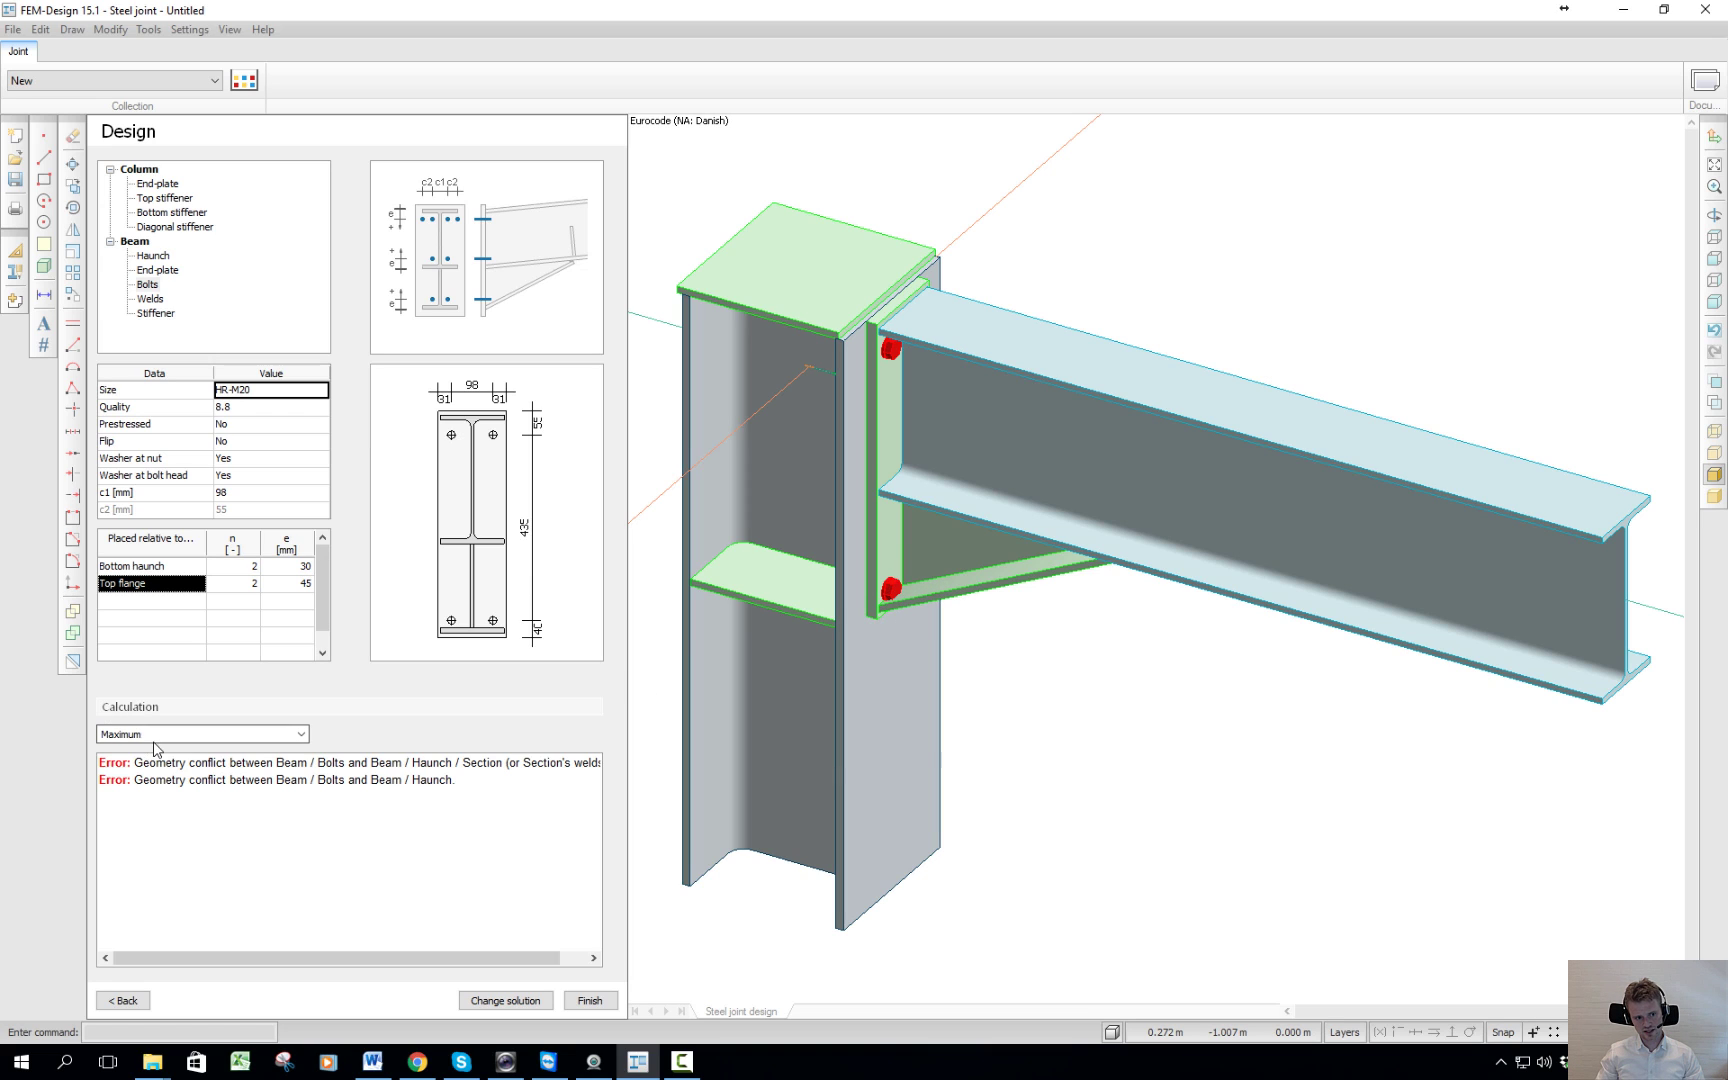
left_click(302, 567)
type("45")
key("Return")
left_click(303, 567)
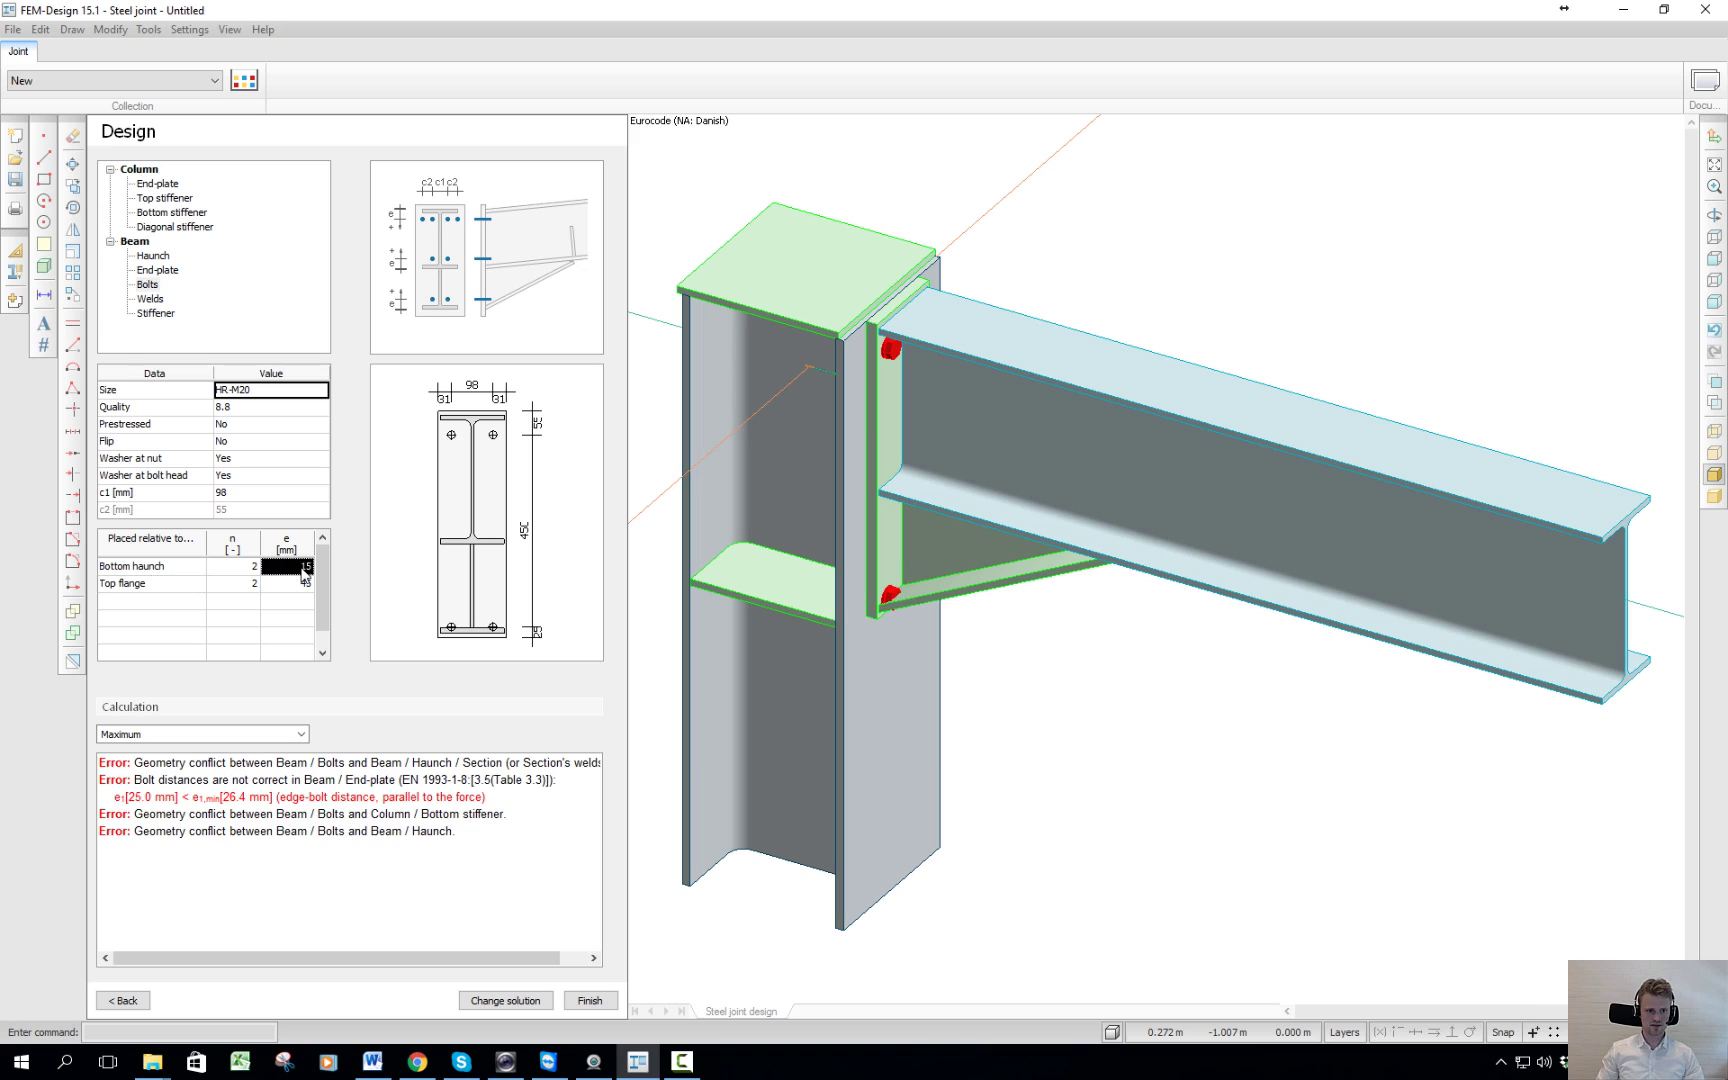
left_click(303, 567)
key("Return")
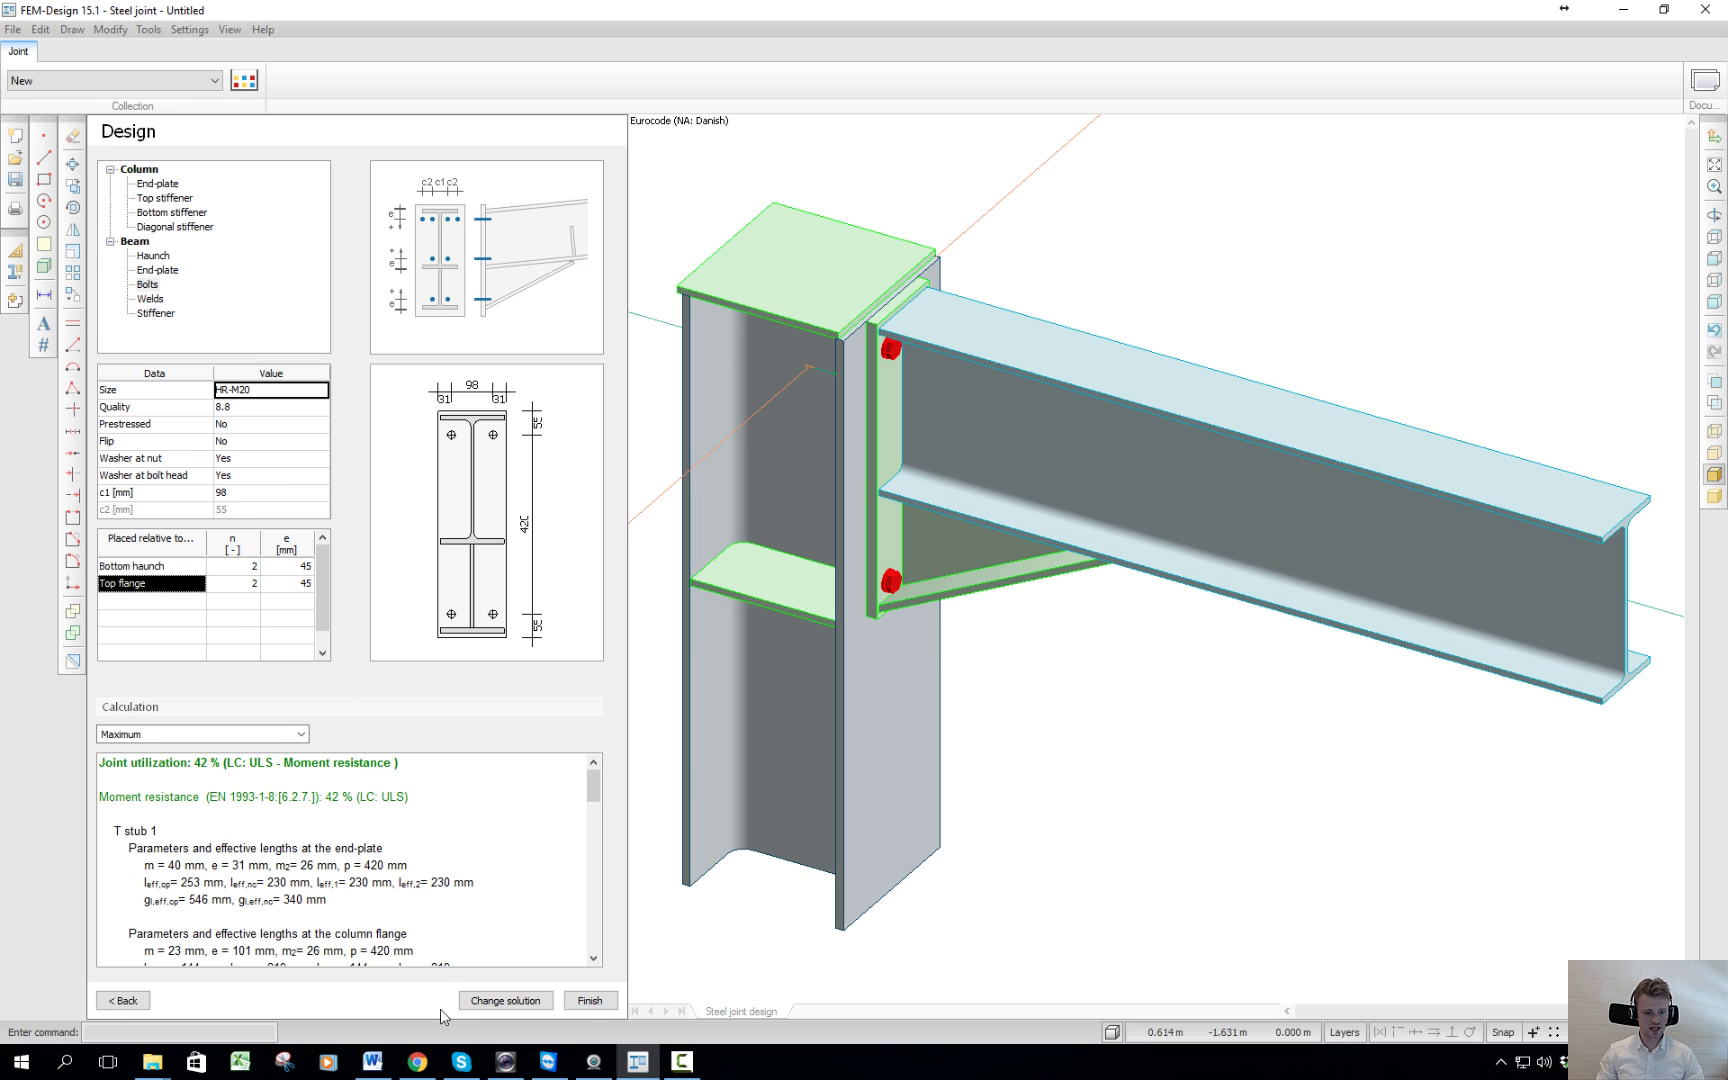
Finish the joint, name it 'test', and check it appears in the Collection list
left_click(590, 1003)
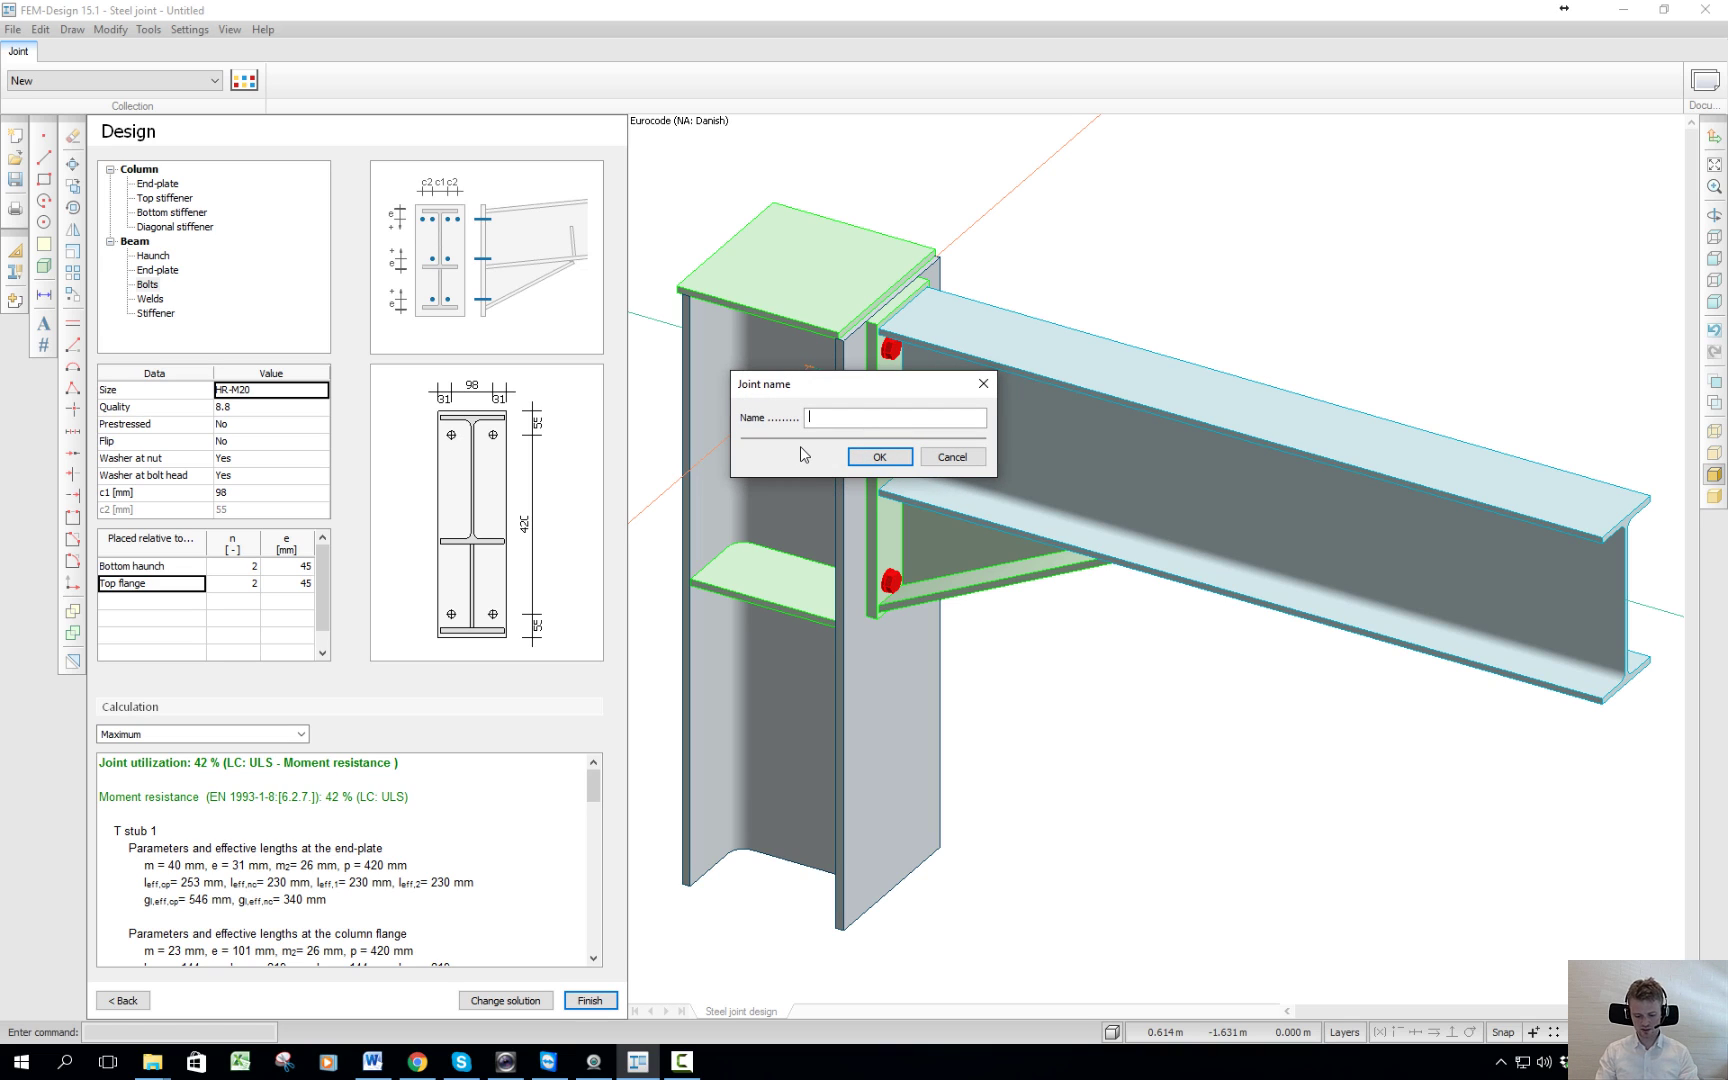
type("test")
left_click(893, 462)
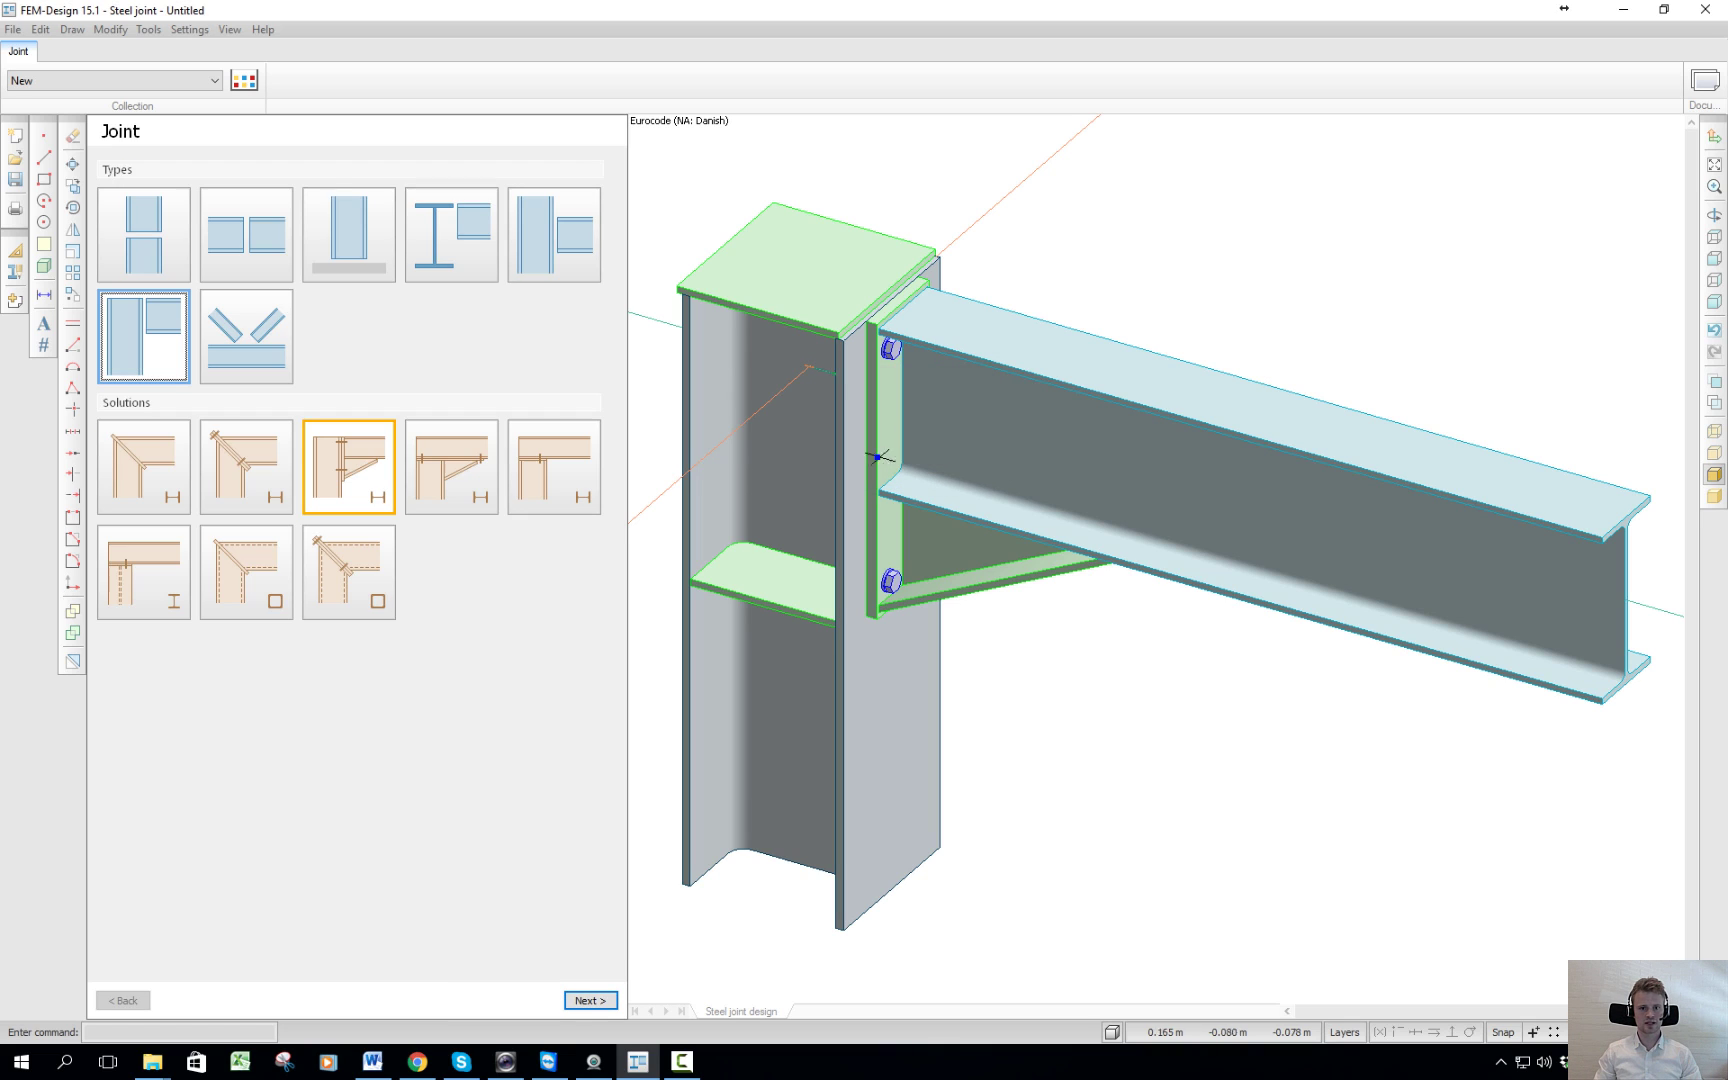
left_click(64, 82)
left_click(66, 106)
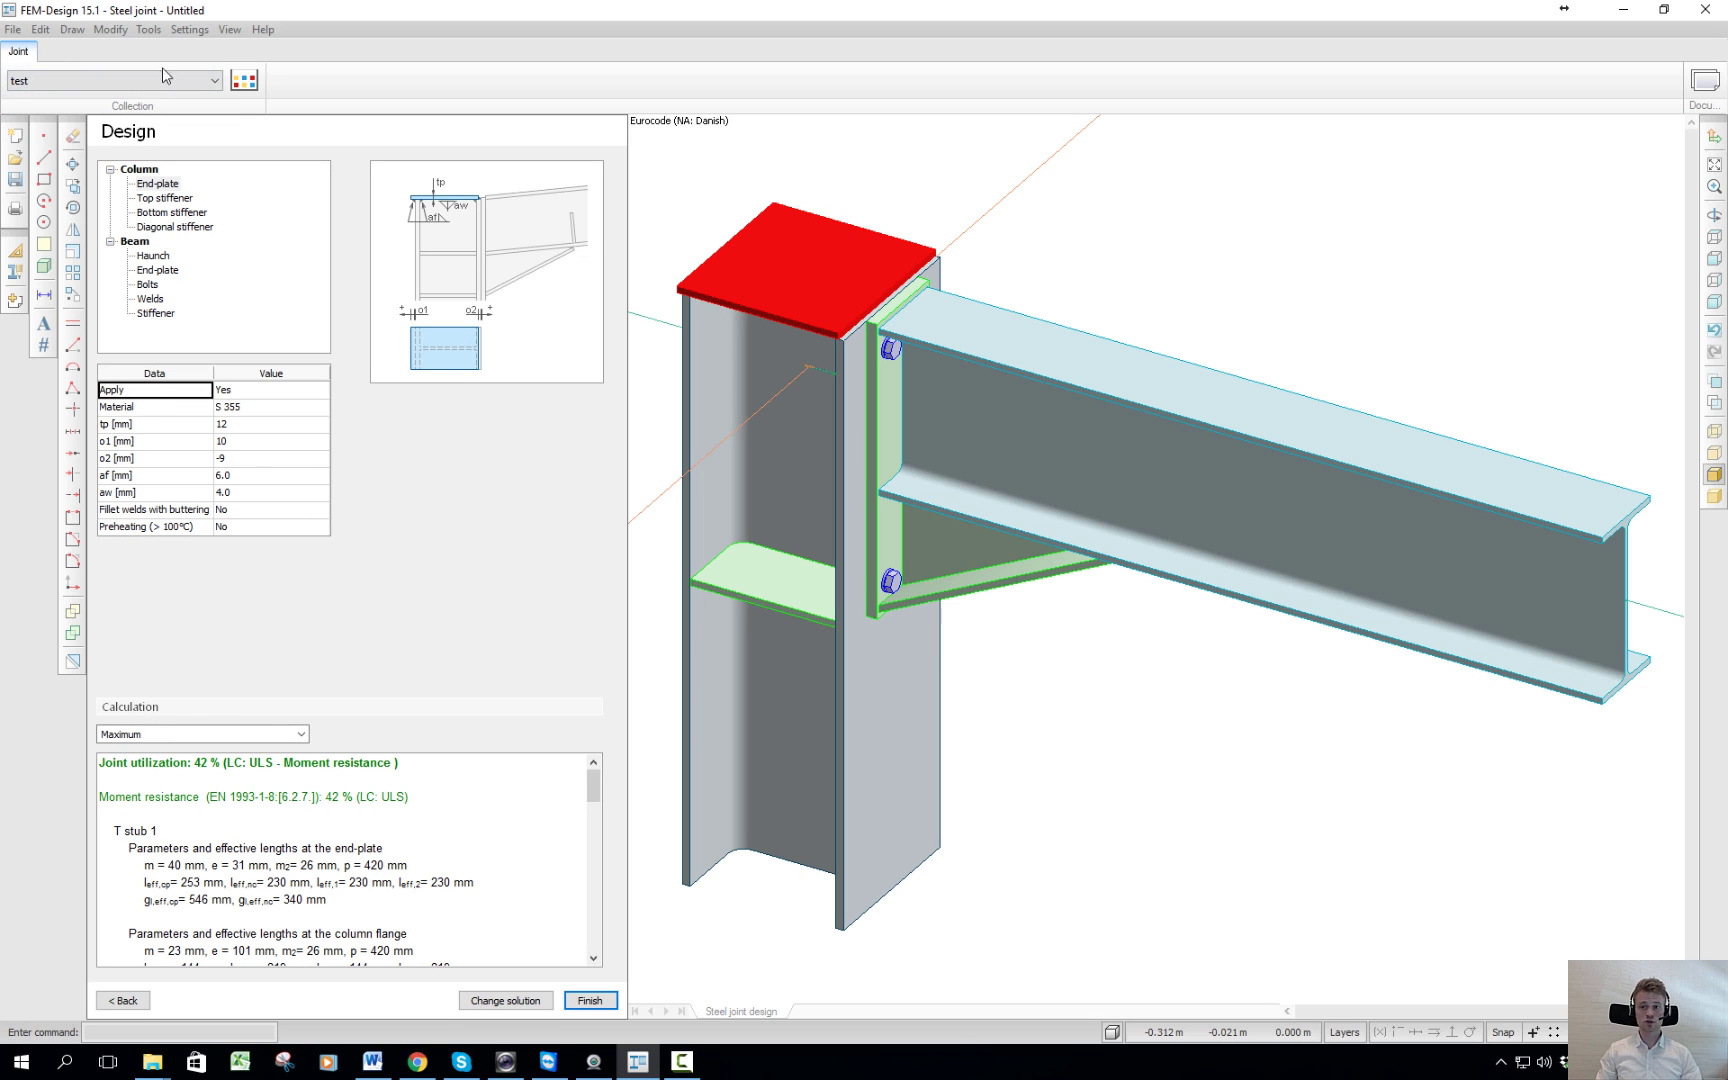
Open the joint's documentation report and page forward and back through its pages
left_click(1714, 86)
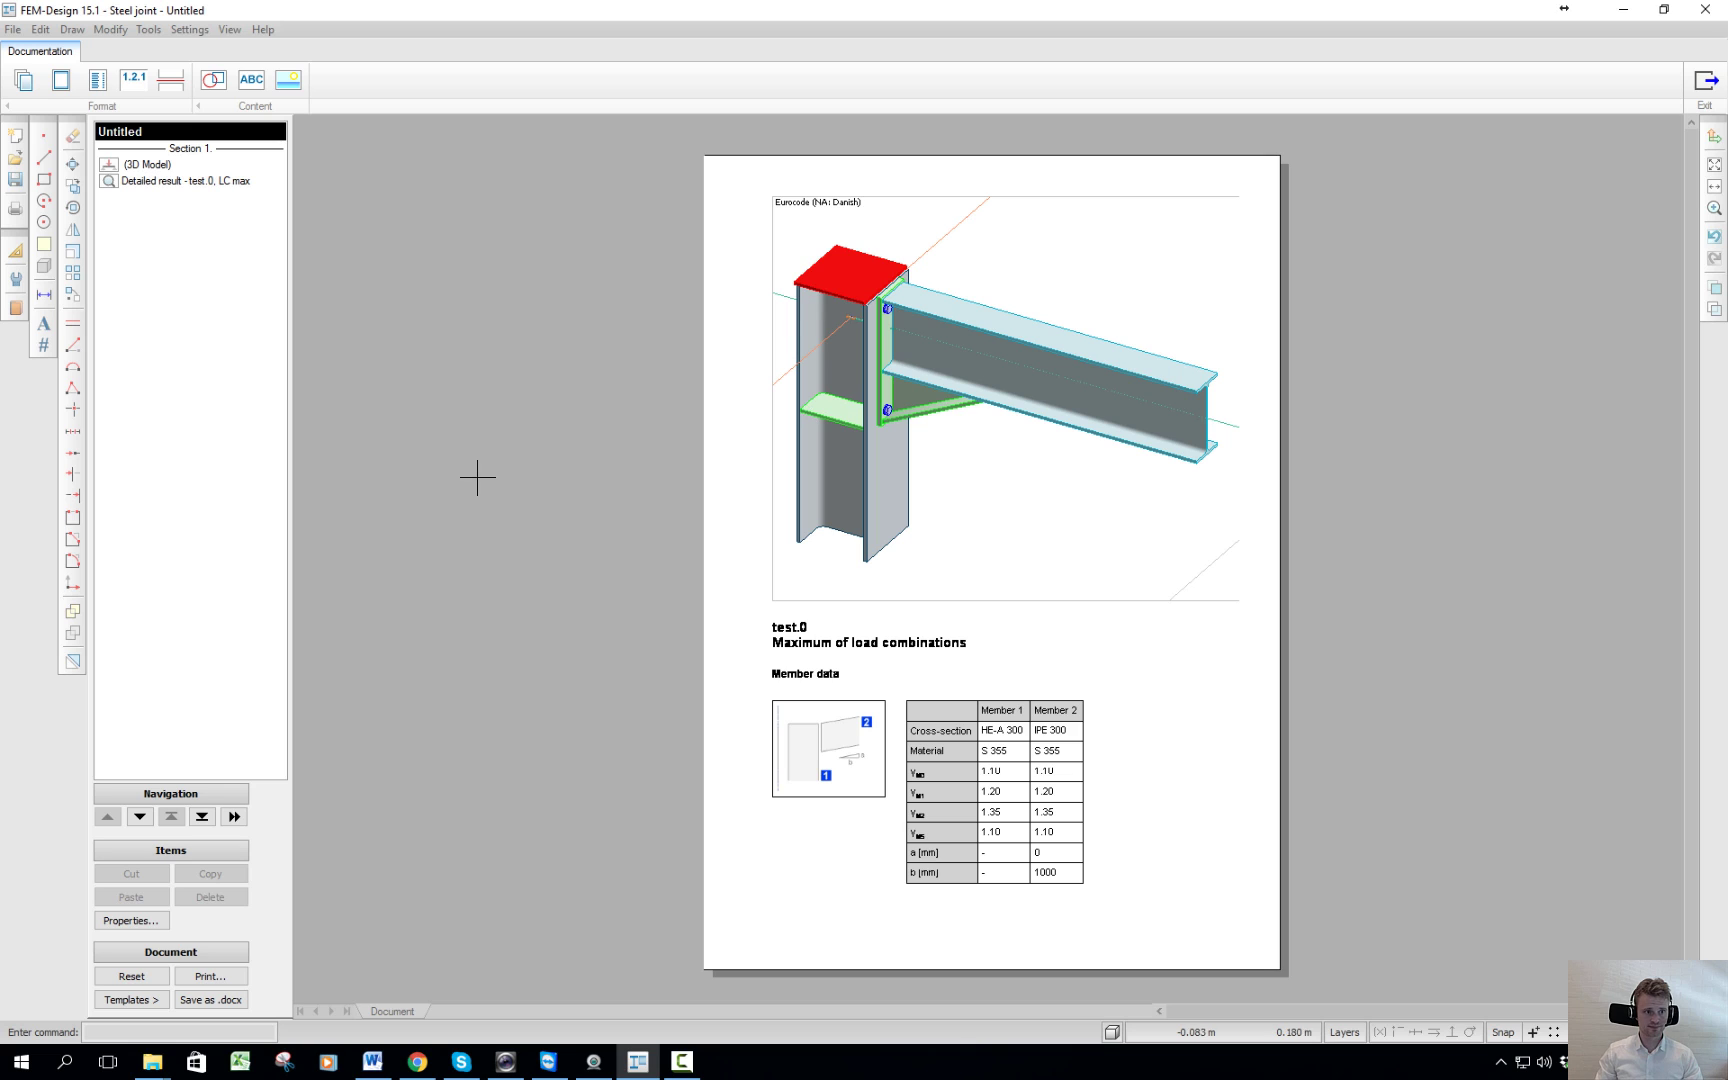
left_click(140, 817)
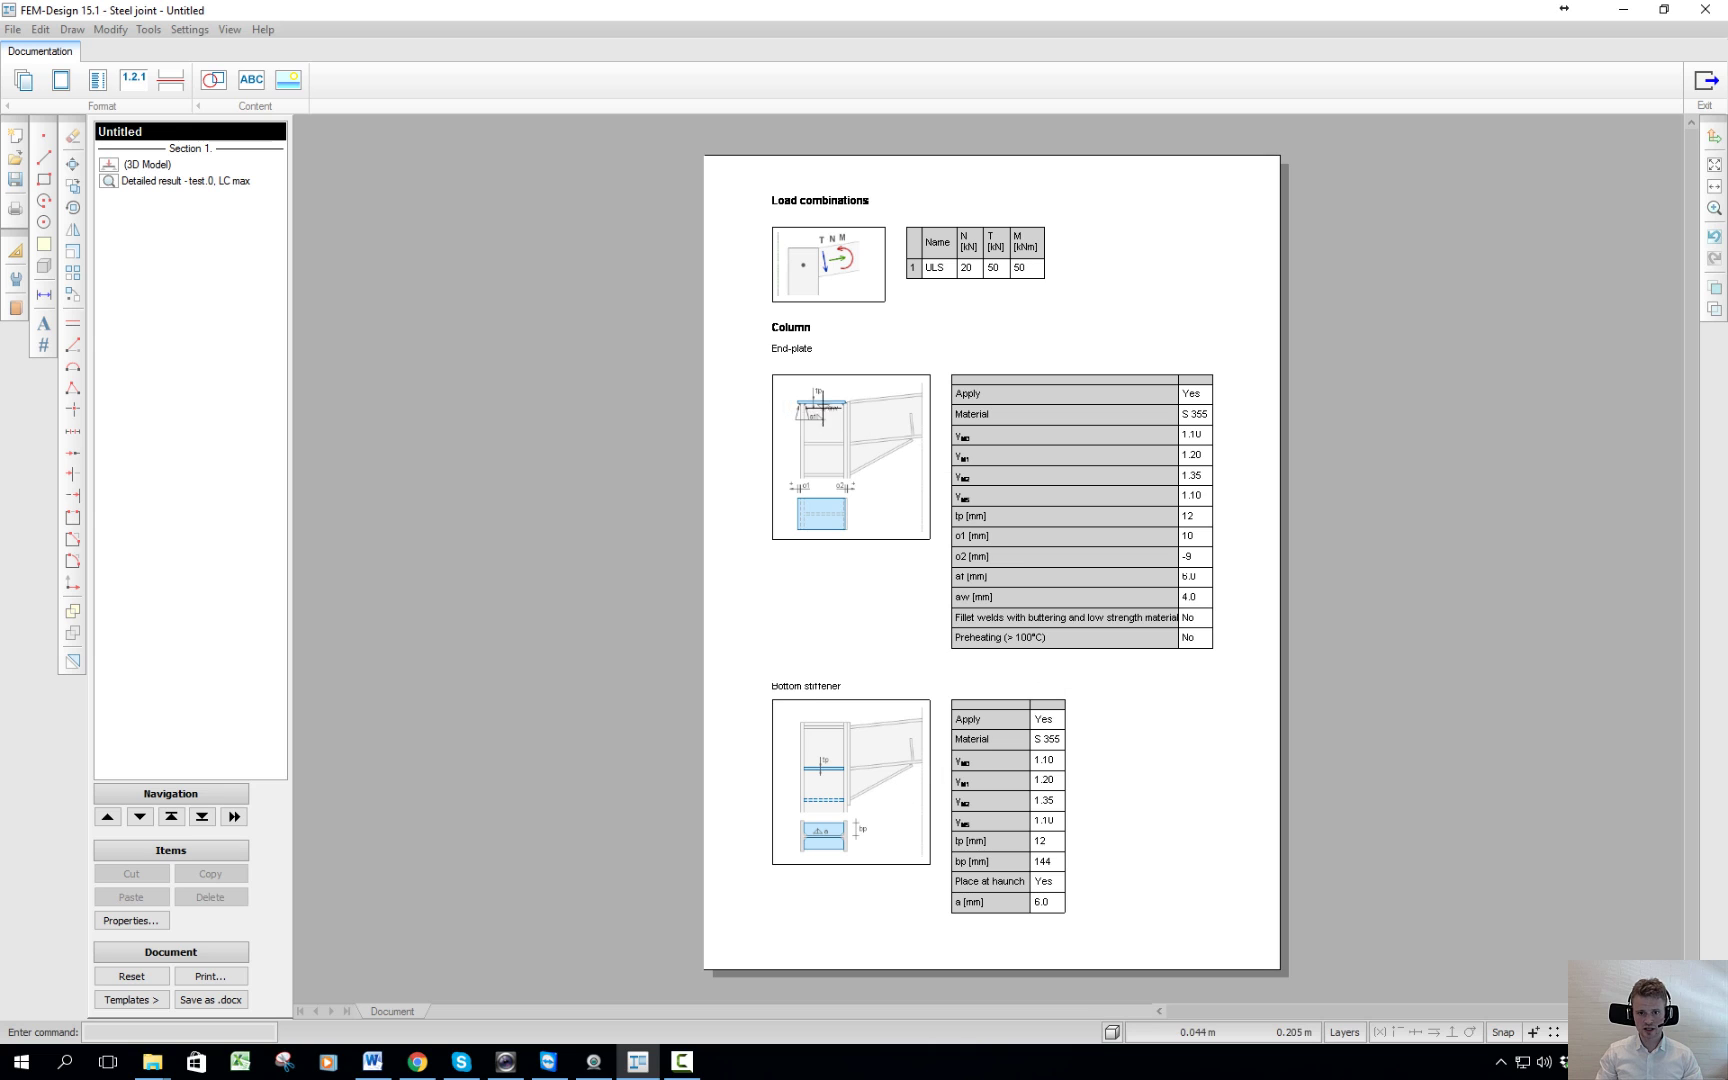
left_click(140, 818)
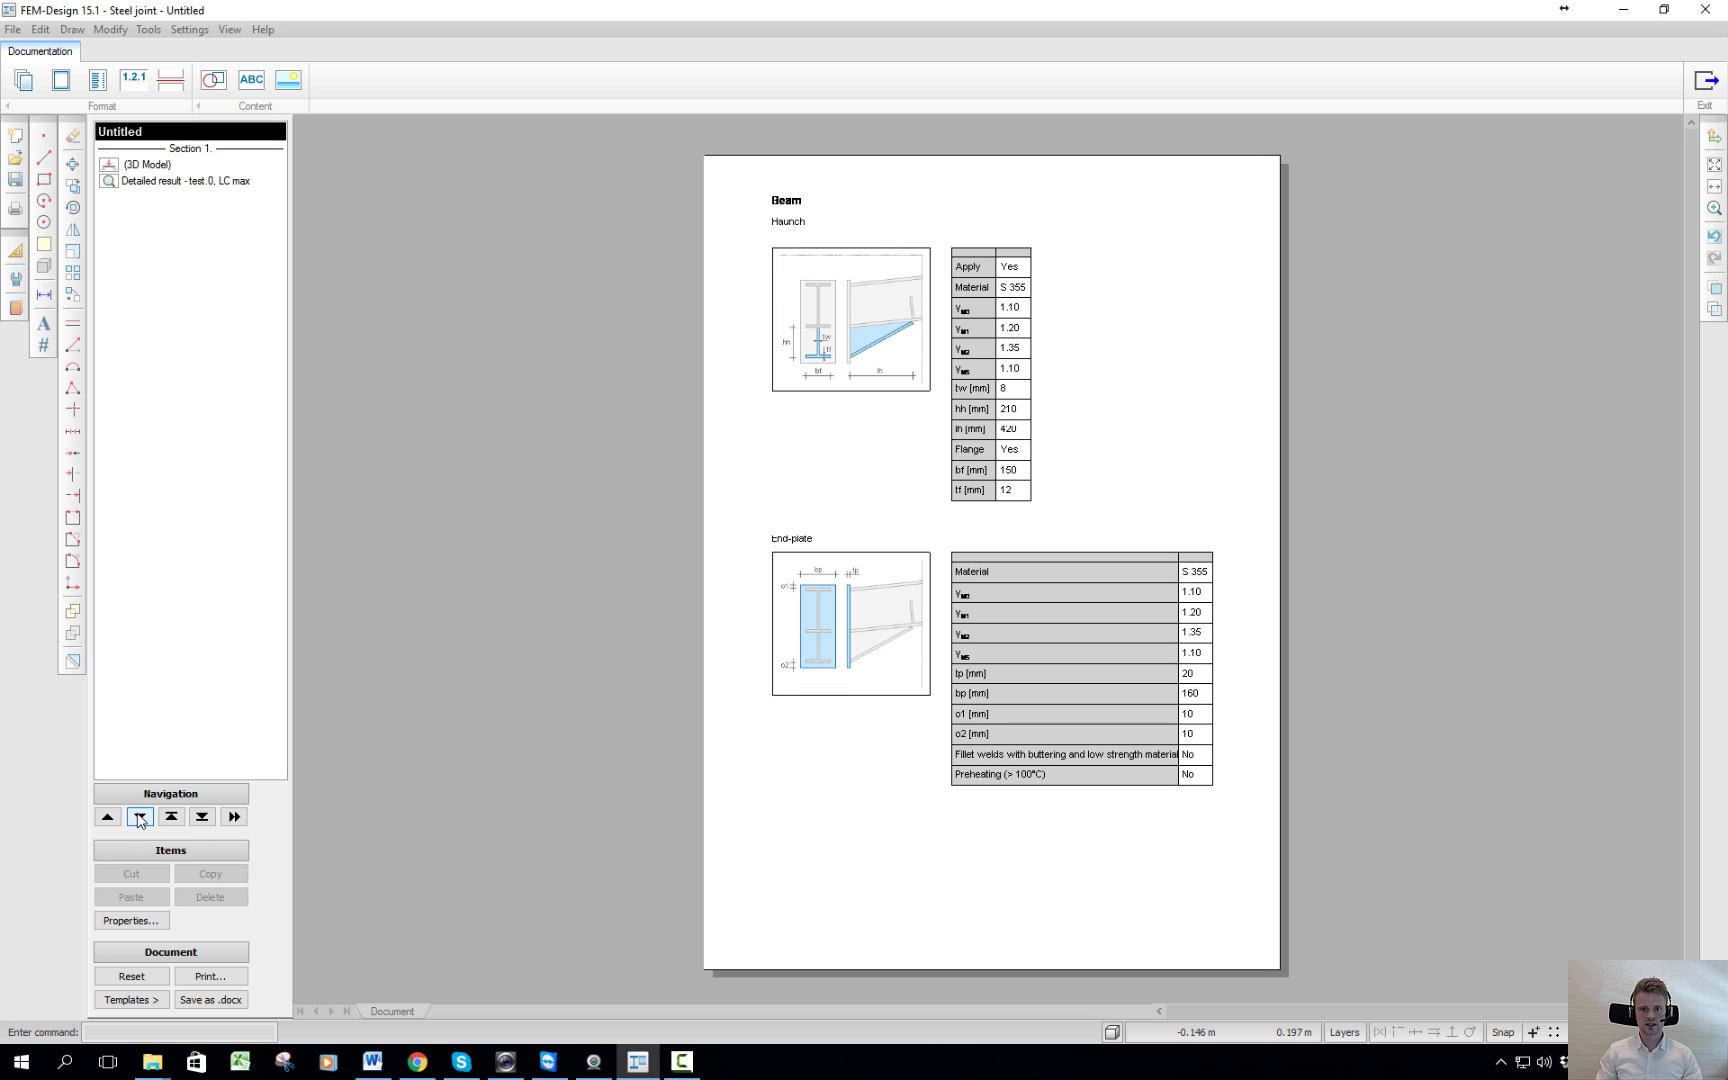
left_click(140, 818)
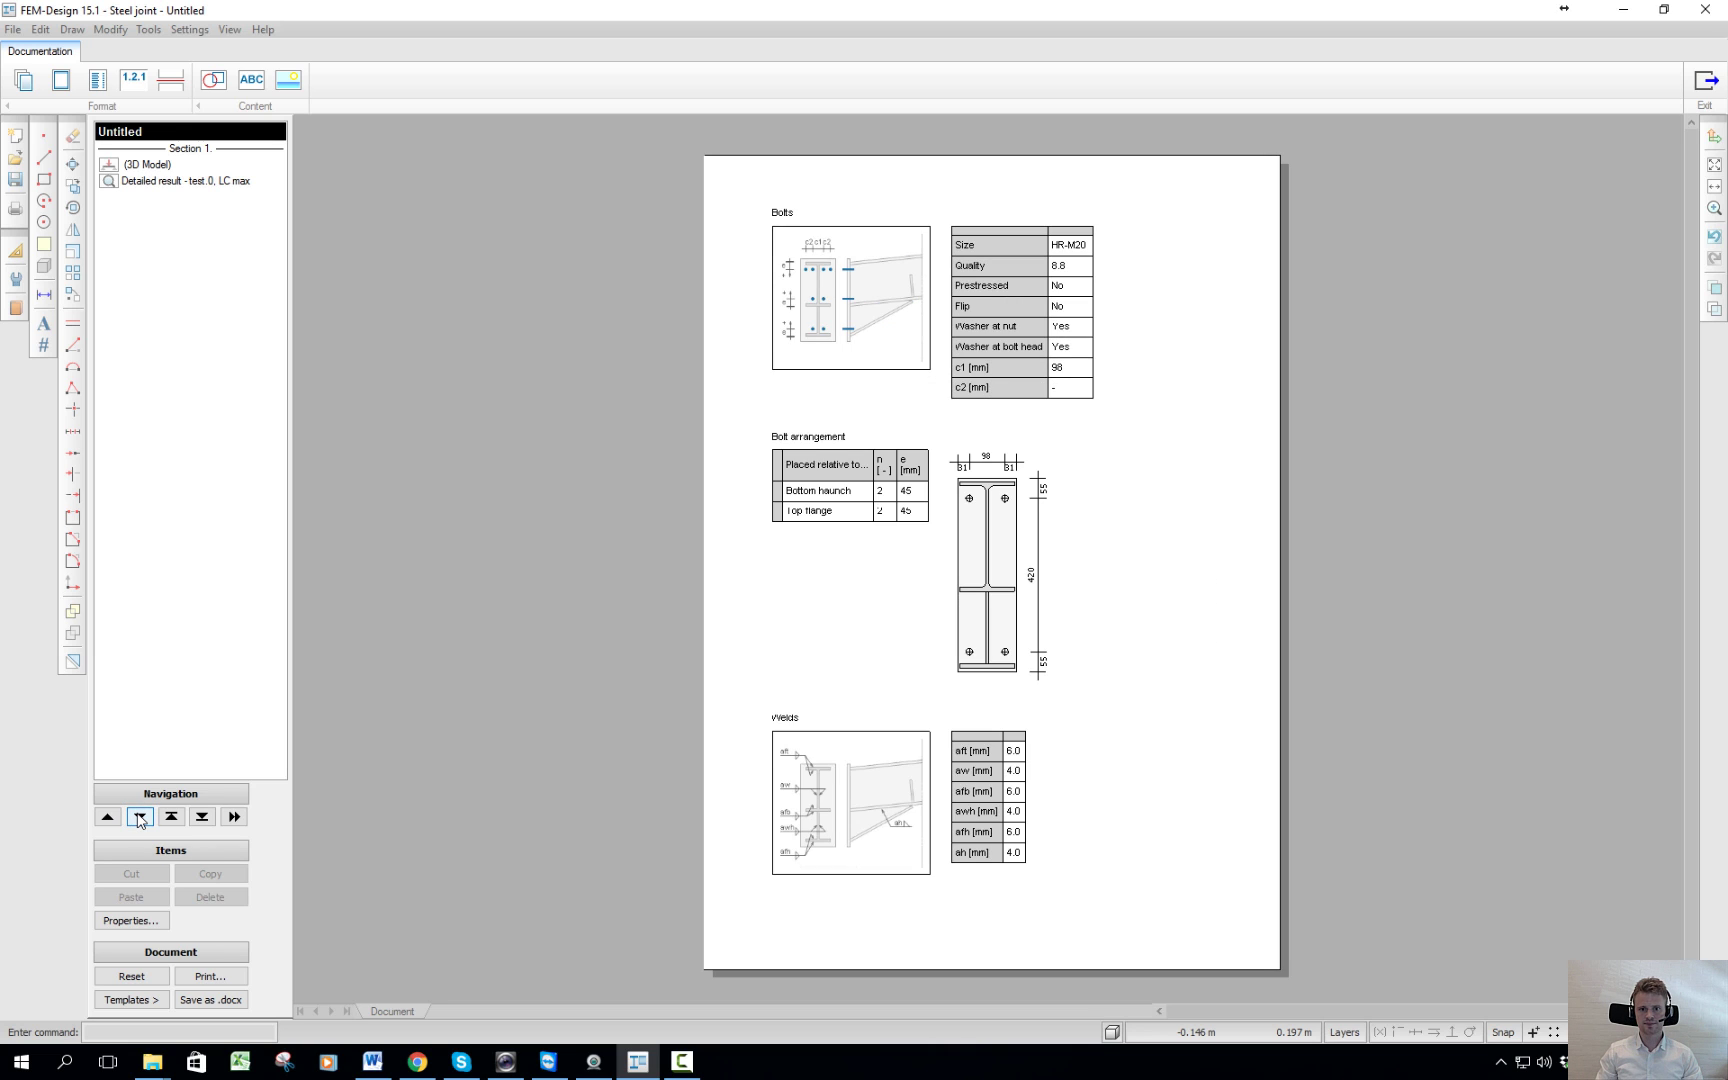
left_click(140, 818)
left_click(140, 818)
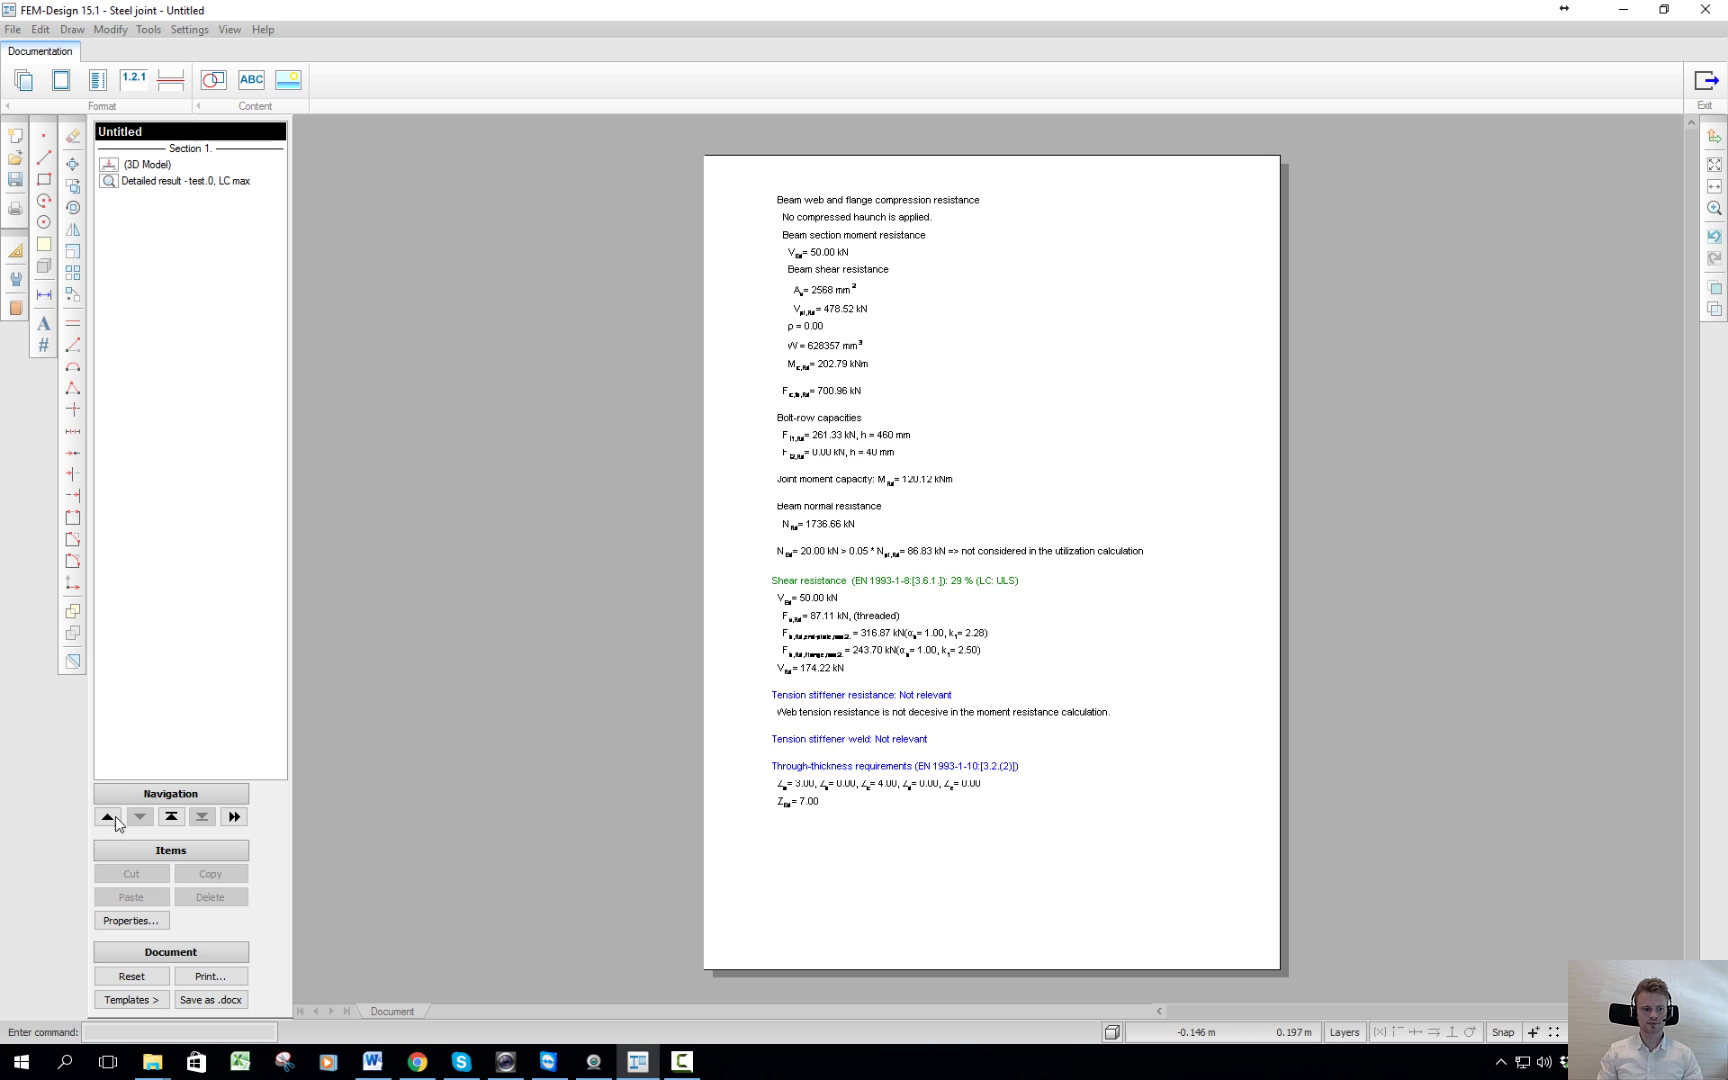
left_click(108, 817)
left_click(108, 817)
View the Detailed result item's properties without changes, then reselect the 3D Model item
left_click(152, 166)
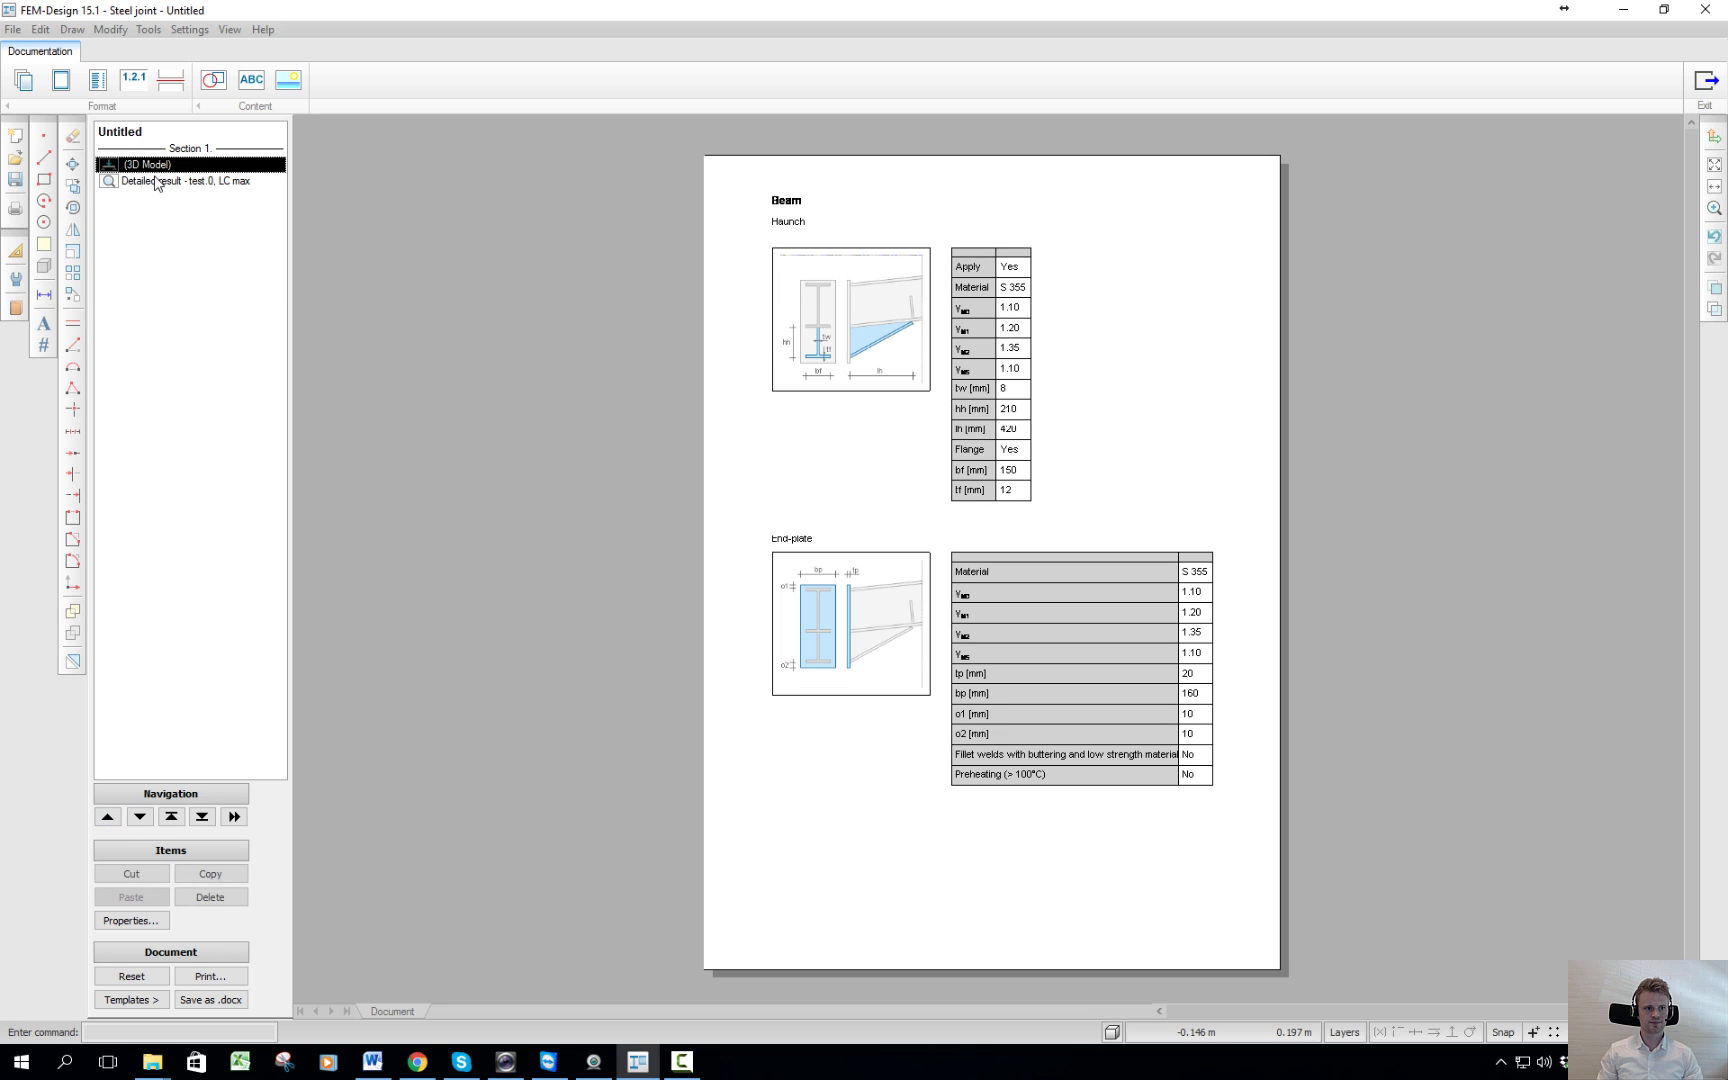
right_click(155, 183)
left_click(185, 303)
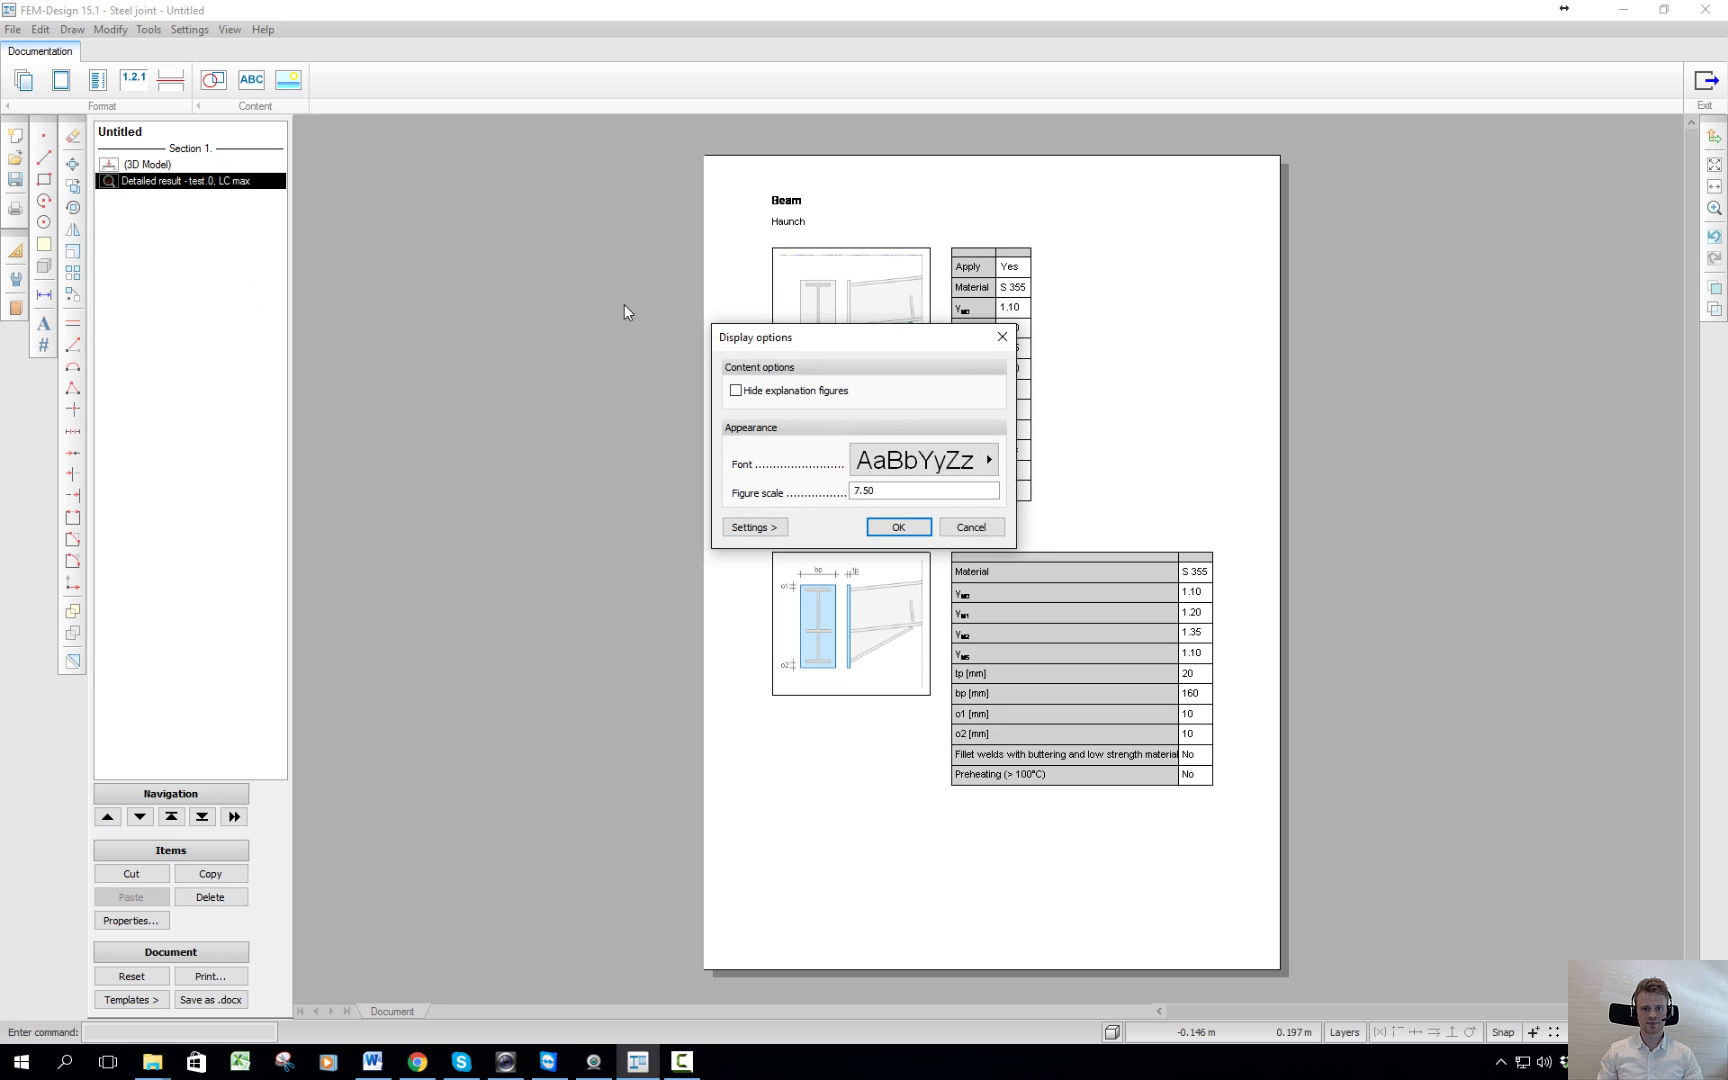
left_click(971, 527)
left_click(157, 162)
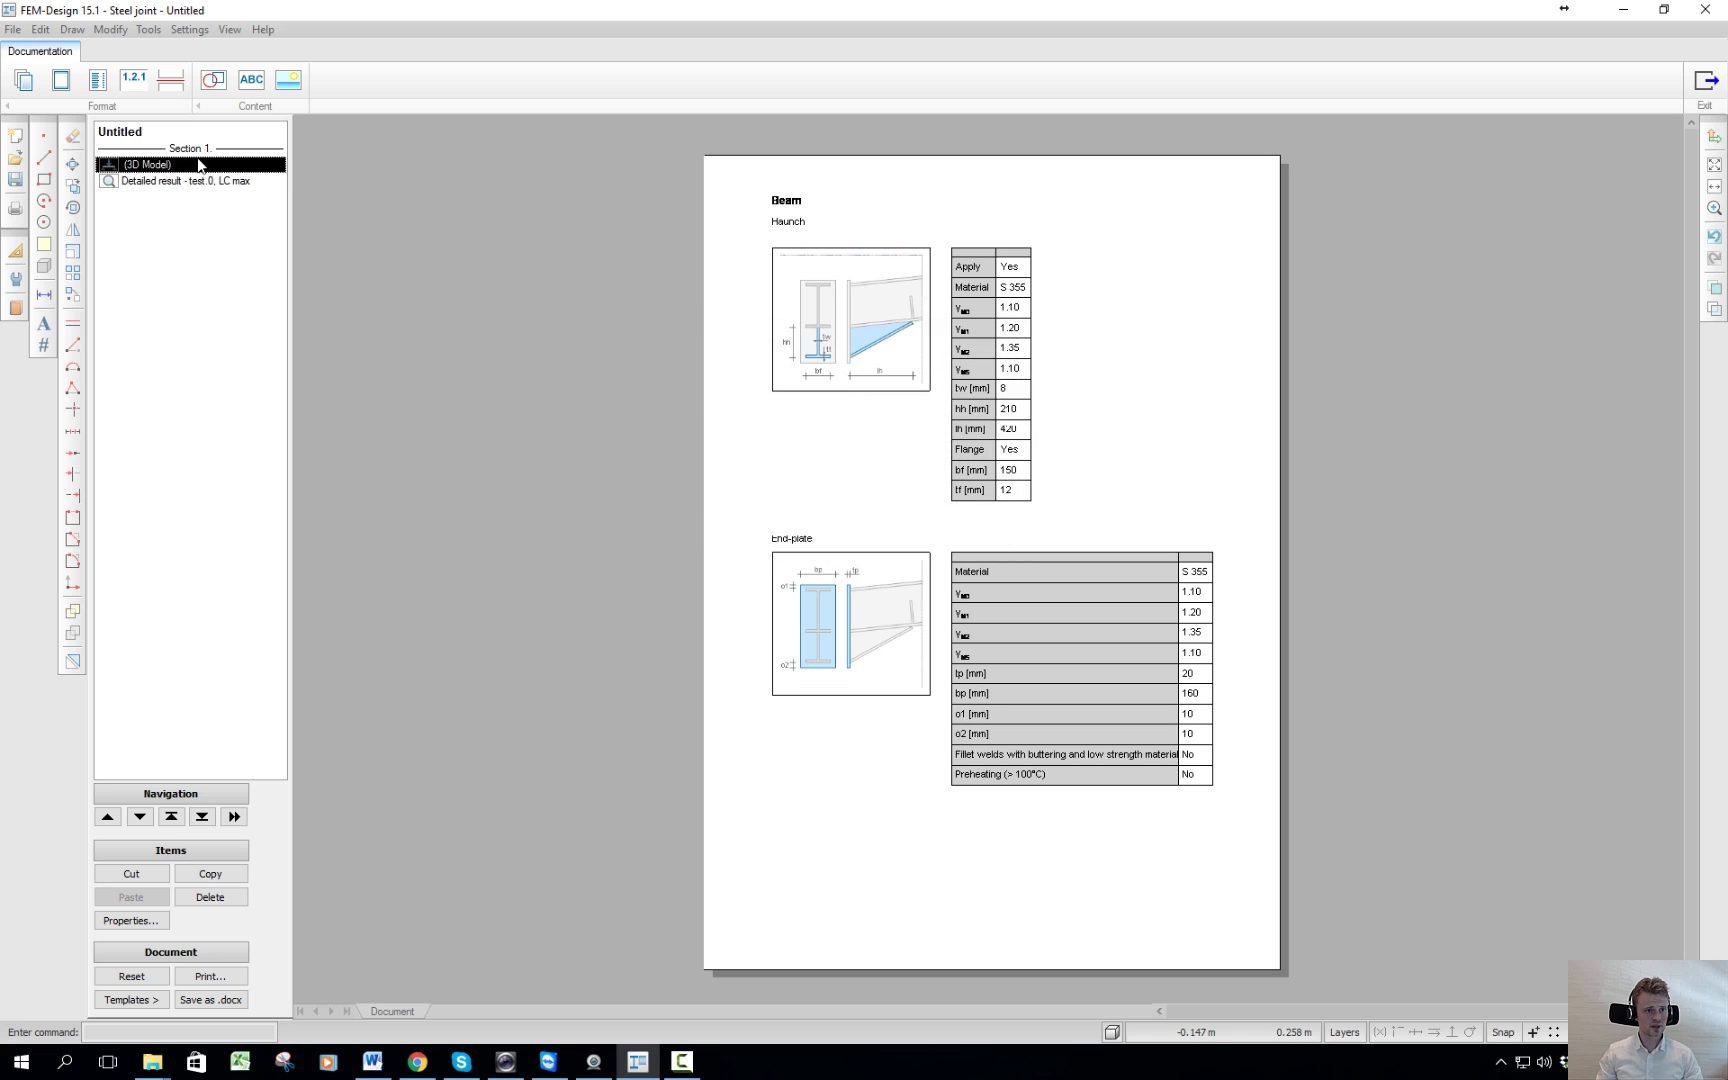
left_click(178, 148)
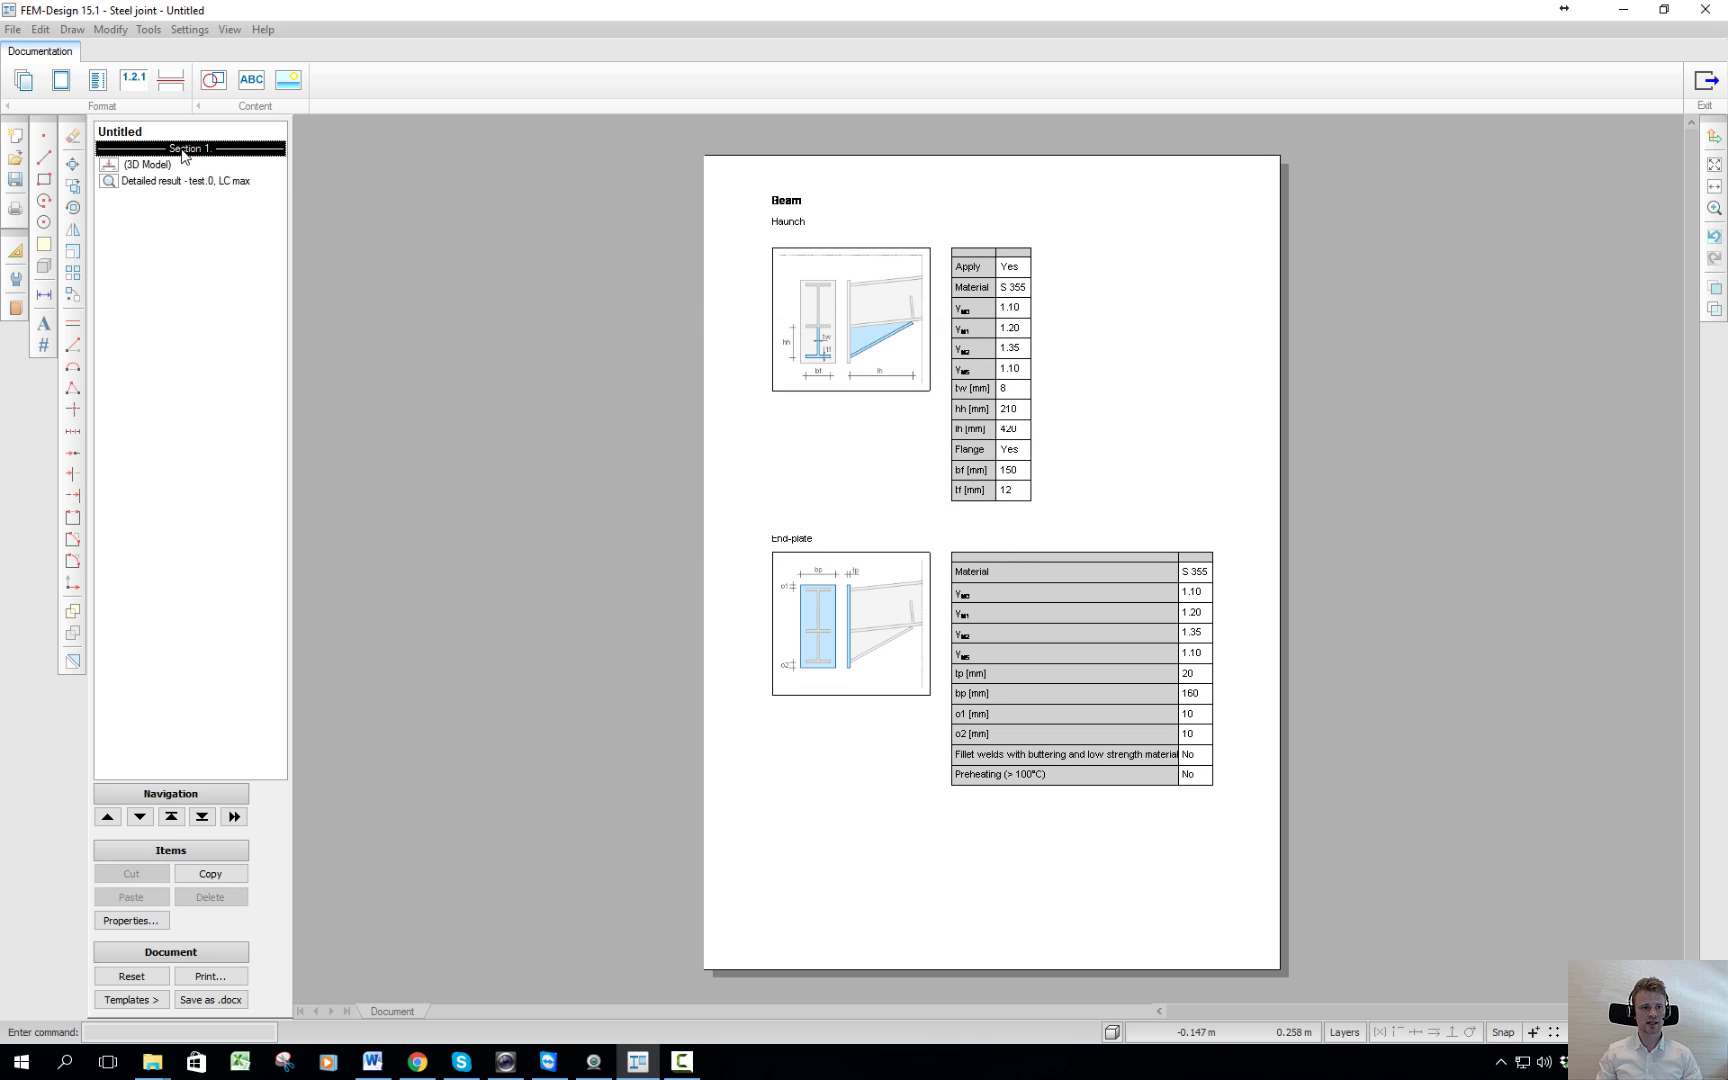
left_click(131, 920)
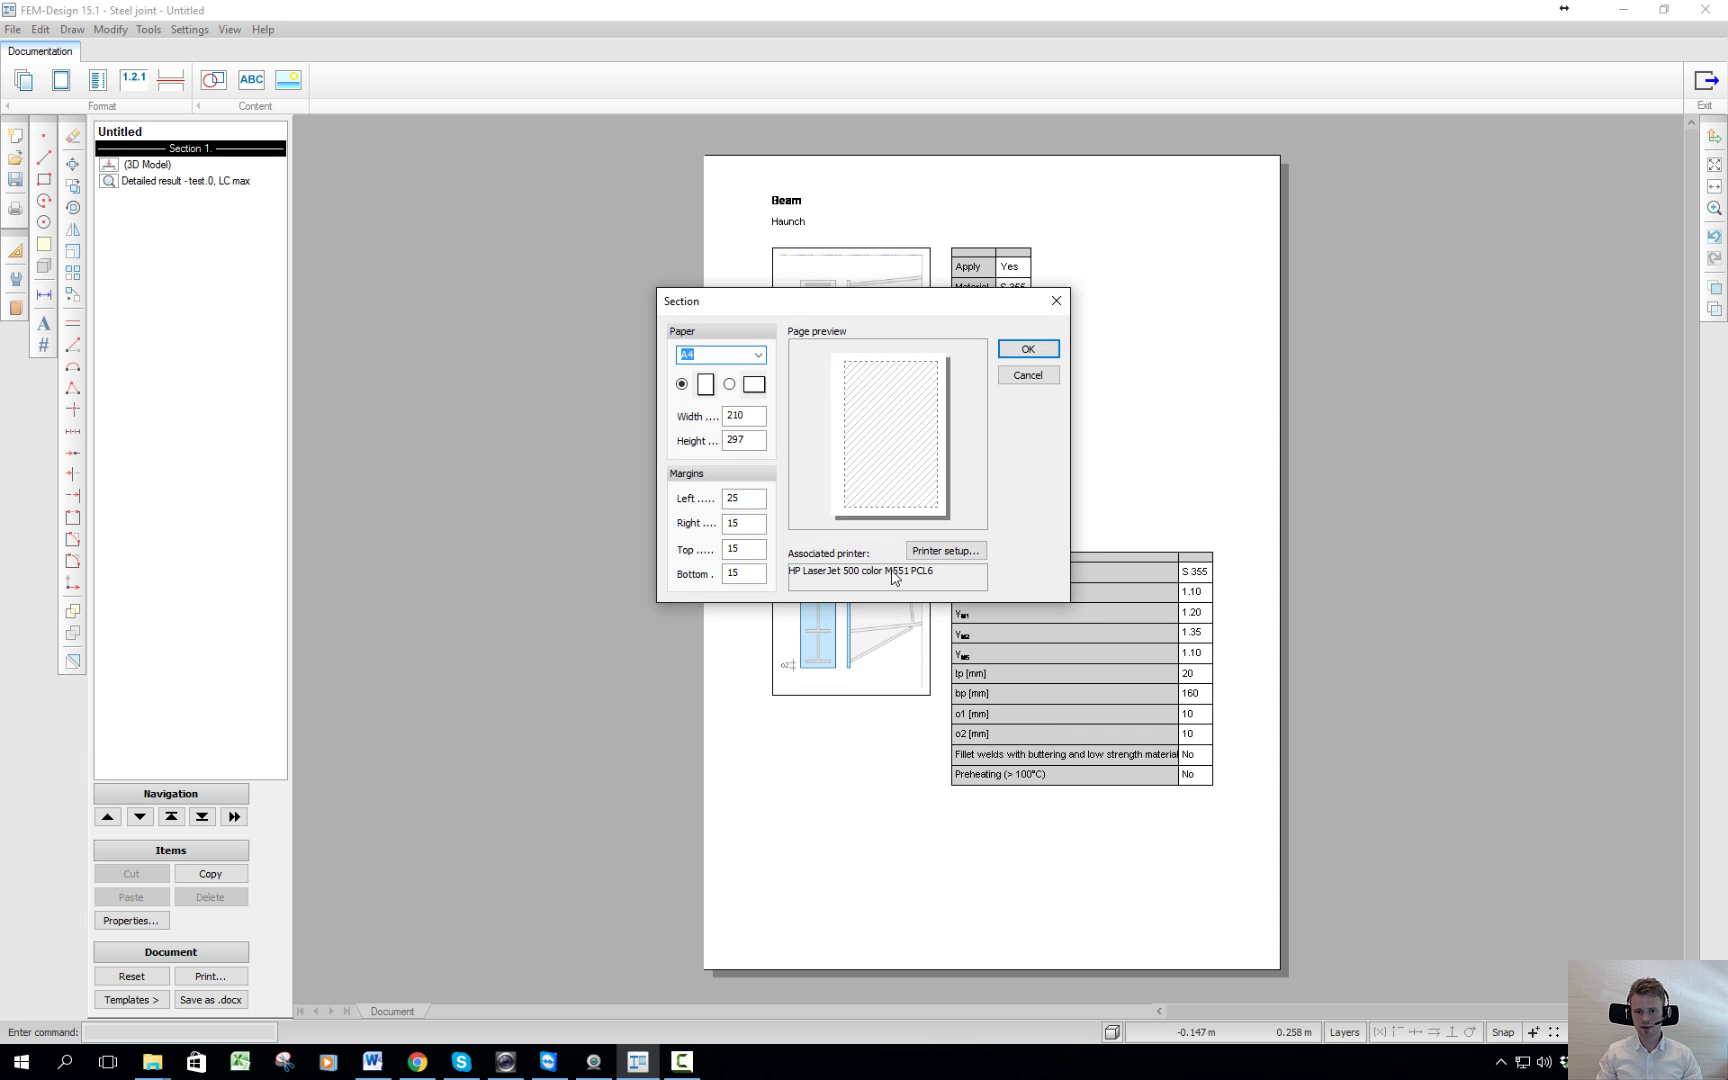
left_click(1030, 350)
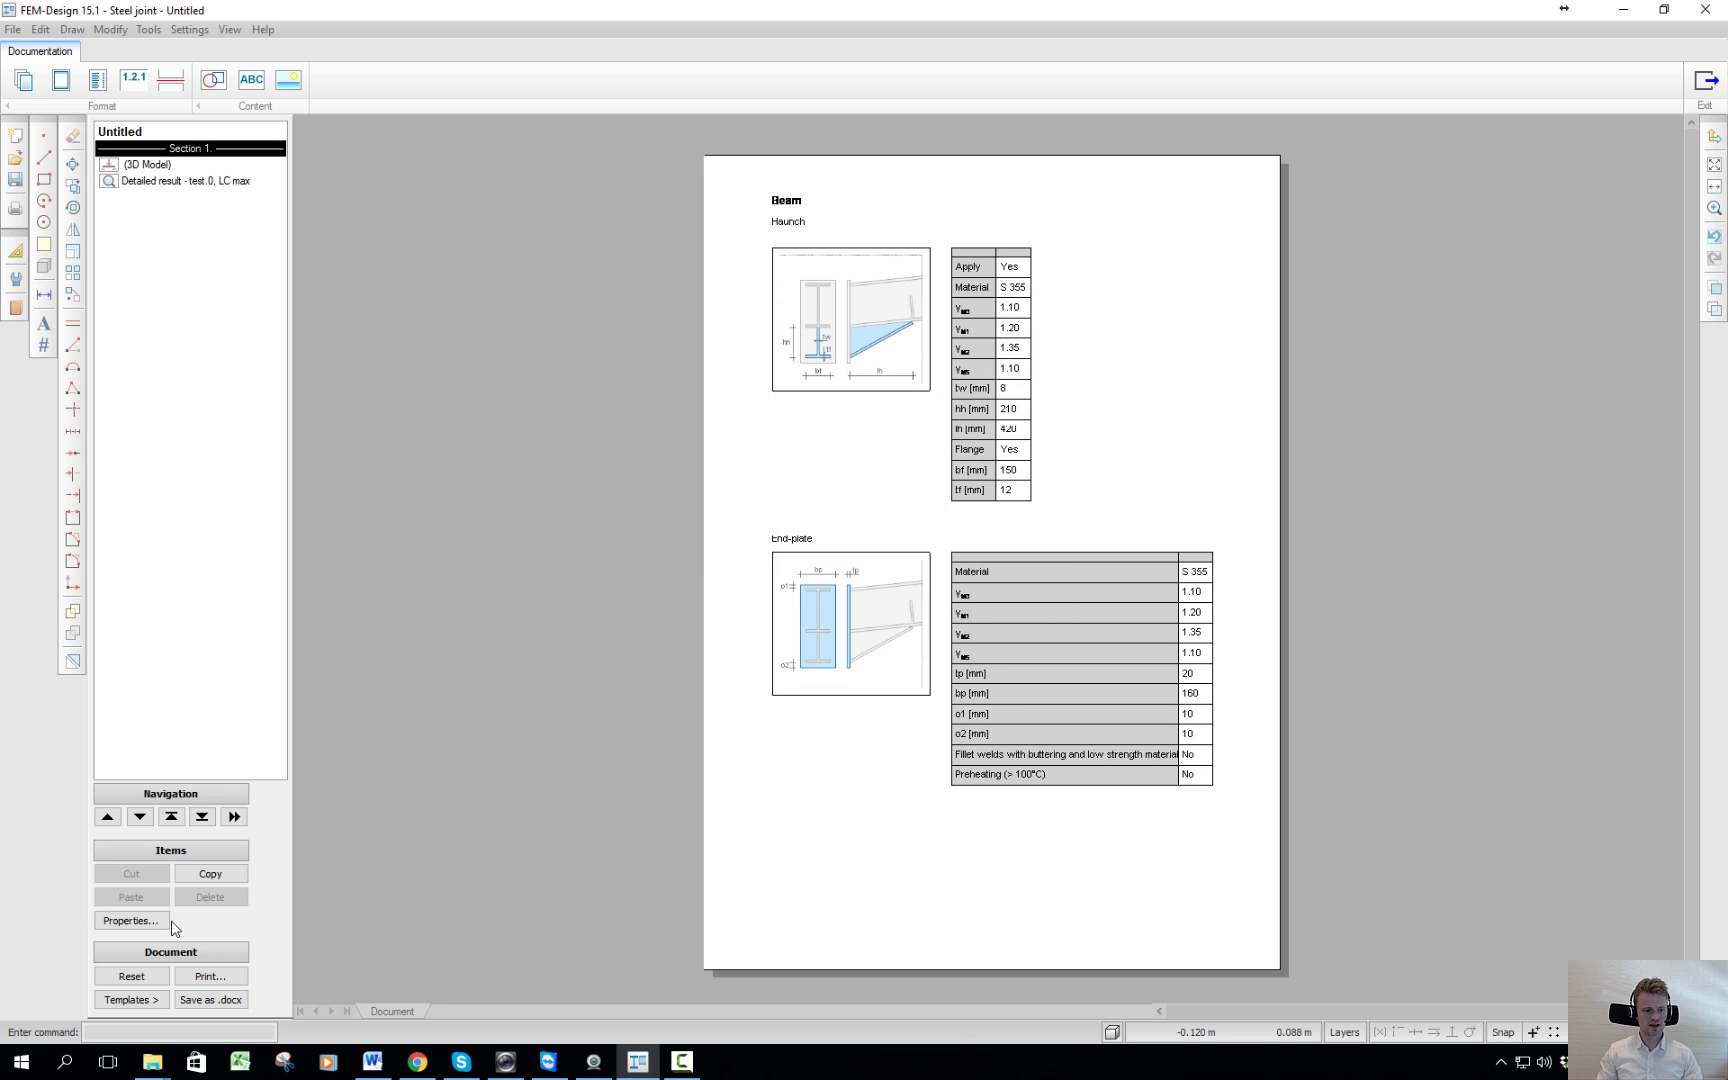